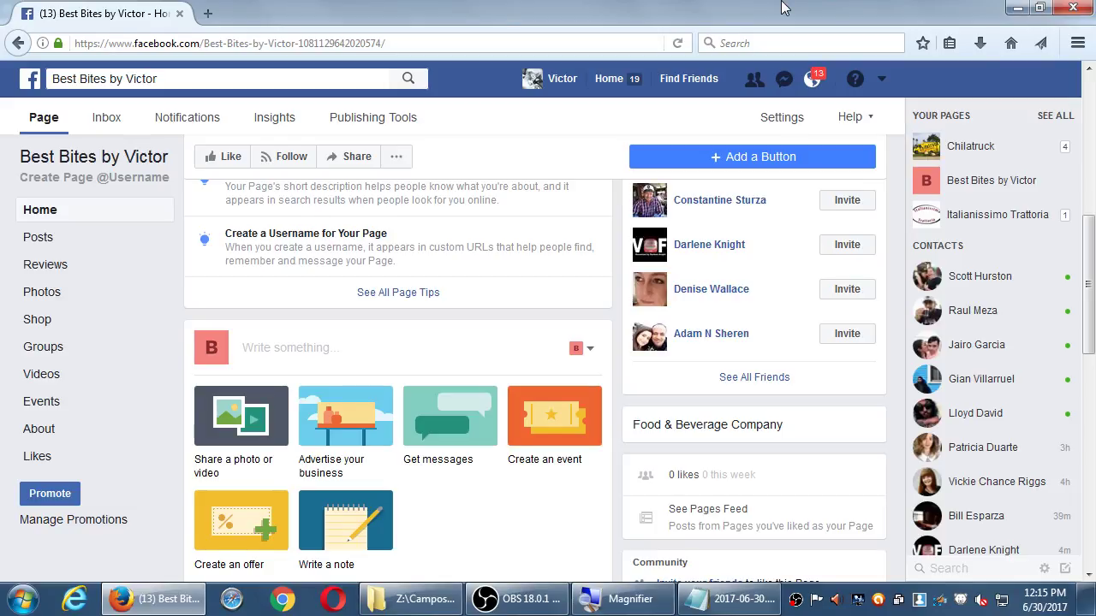
Switch to the 2017-06-30.txt notes in Notepad and add an "Old Days:" heading with the indented line "1 like = 1 Follower"
{"action": "left_click", "coordinate": [719, 601]}
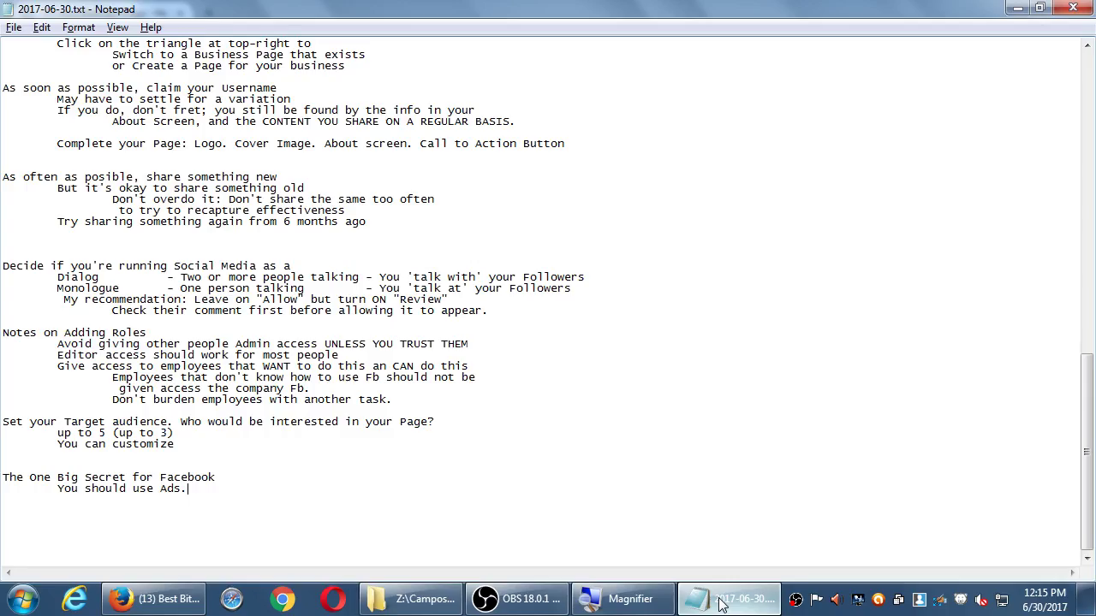
{"action": "key", "text": "super+plus"}
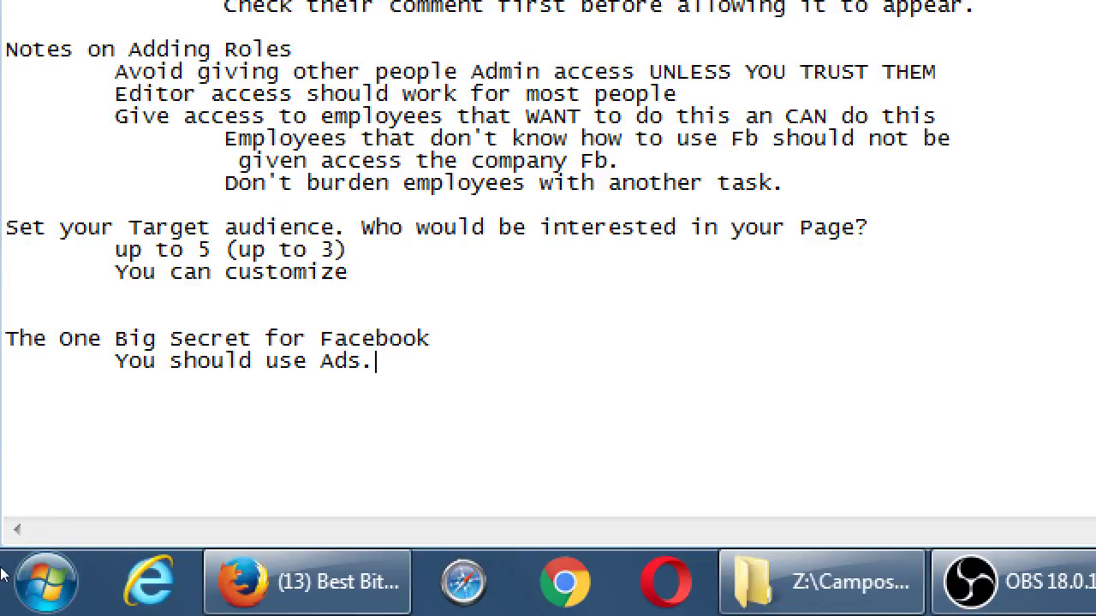
{"action": "key", "text": "Return"}
{"action": "type", "text": "Old Days:"}
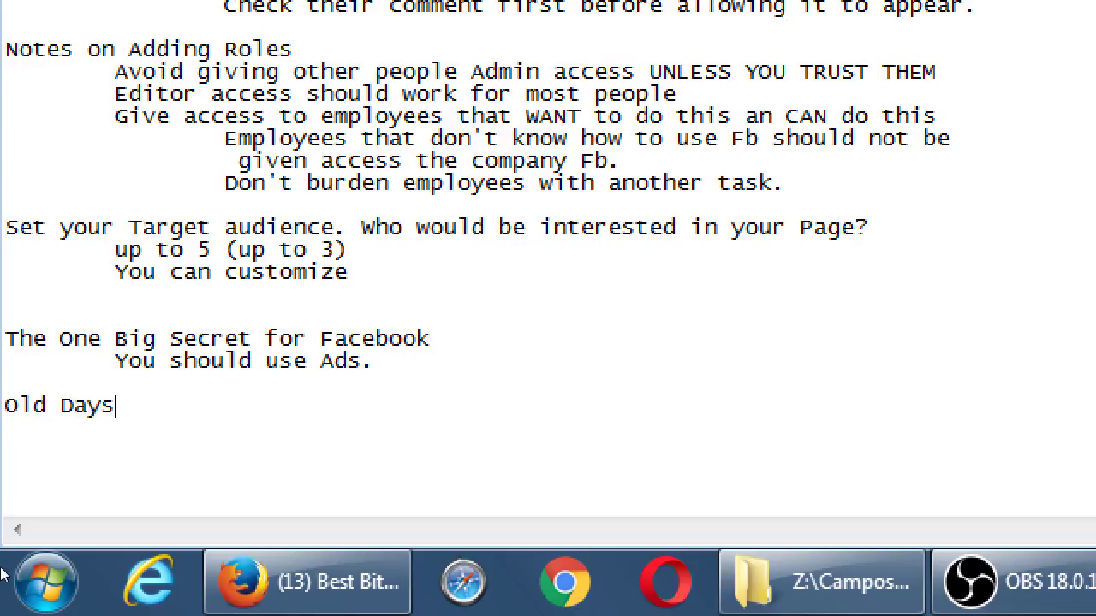
{"action": "key", "text": "Return"}
{"action": "key", "text": "Tab"}
{"action": "type", "text": "1 like = 1 Follower"}
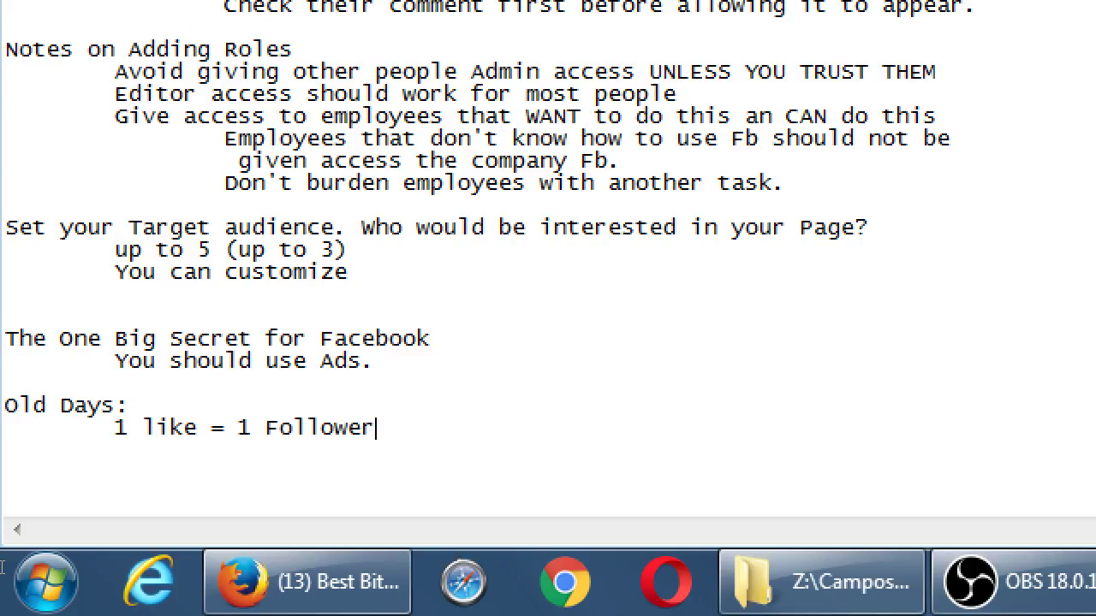
Highlight the word "like" in the line under the Old Days heading
{"action": "key", "text": "ctrl+Left"}
{"action": "key", "text": "ctrl+Left"}
{"action": "key", "text": "Left"}
{"action": "key", "text": "Left"}
{"action": "key", "text": "Left"}
{"action": "key", "text": "ctrl+shift+Left"}
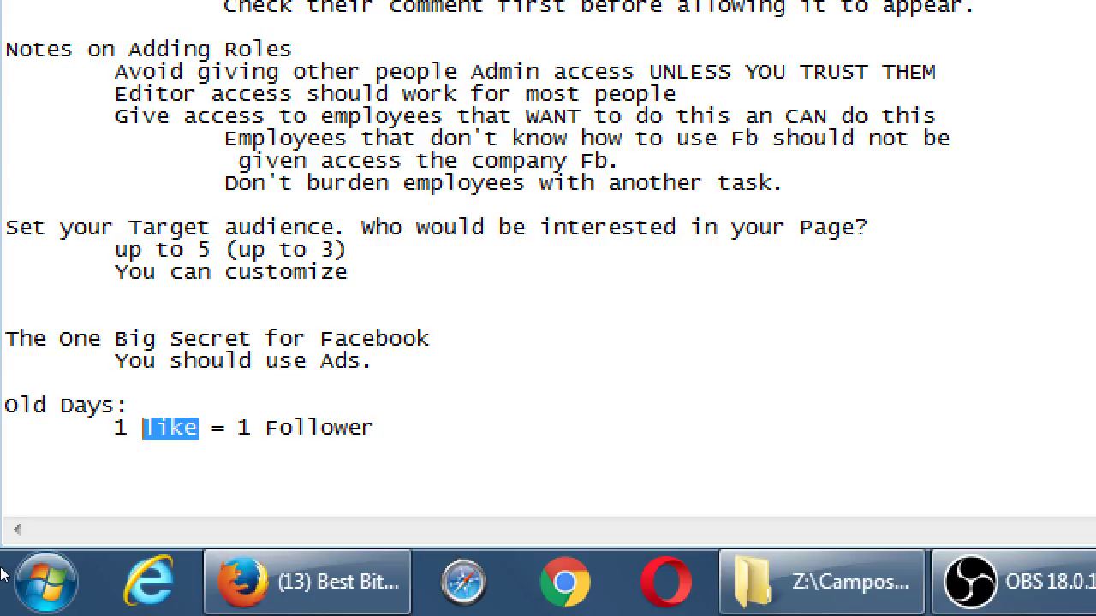
Add the line "Nowadays 1 like DOES NOT EQUAL 1 Follower" below the Old Days section, leaving a blank line between
{"action": "key", "text": "Down"}
{"action": "key", "text": "Down"}
{"action": "type", "text": "n"}
{"action": "key", "text": "BackSpace"}
{"action": "type", "text": "Nowae"}
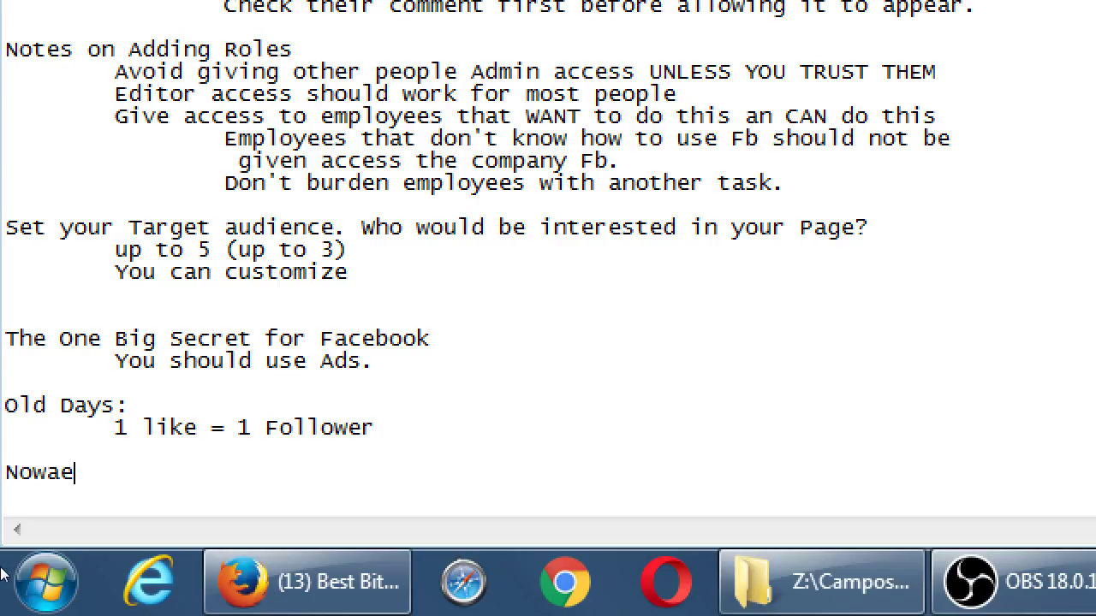
{"action": "key", "text": "BackSpace"}
{"action": "type", "text": "adya"}
{"action": "key", "text": "BackSpace"}
{"action": "key", "text": "BackSpace"}
{"action": "key", "text": "BackSpace"}
{"action": "key", "text": "BackSpace"}
{"action": "type", "text": "days 1 li"}
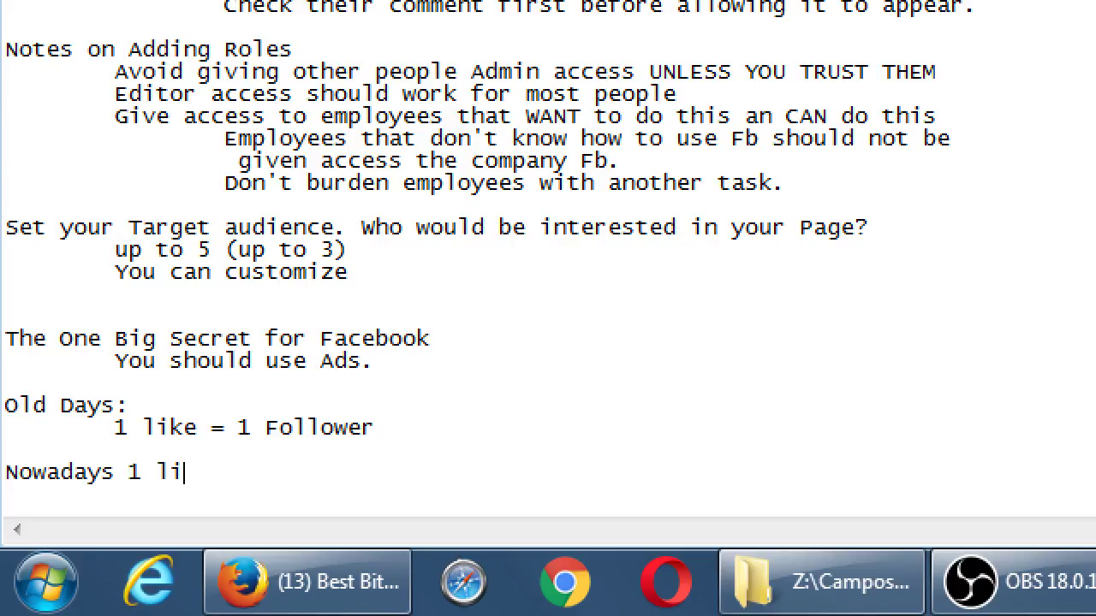
{"action": "type", "text": "ke D"}
{"action": "key", "text": "BackSpace"}
{"action": "type", "text": "DOES "}
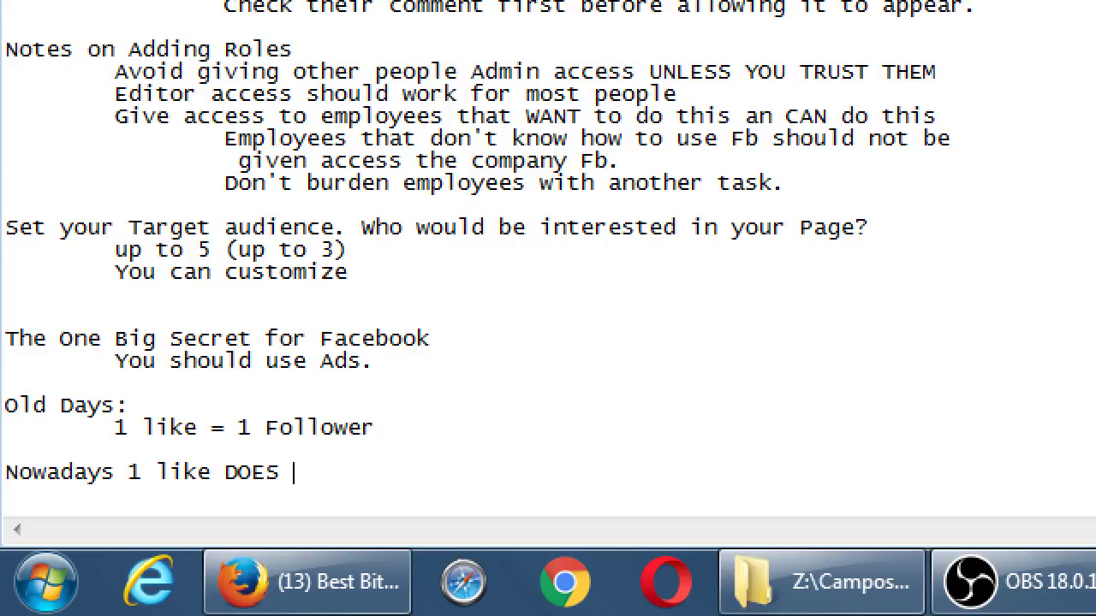
{"action": "type", "text": "NOT EQUAL 1 "}
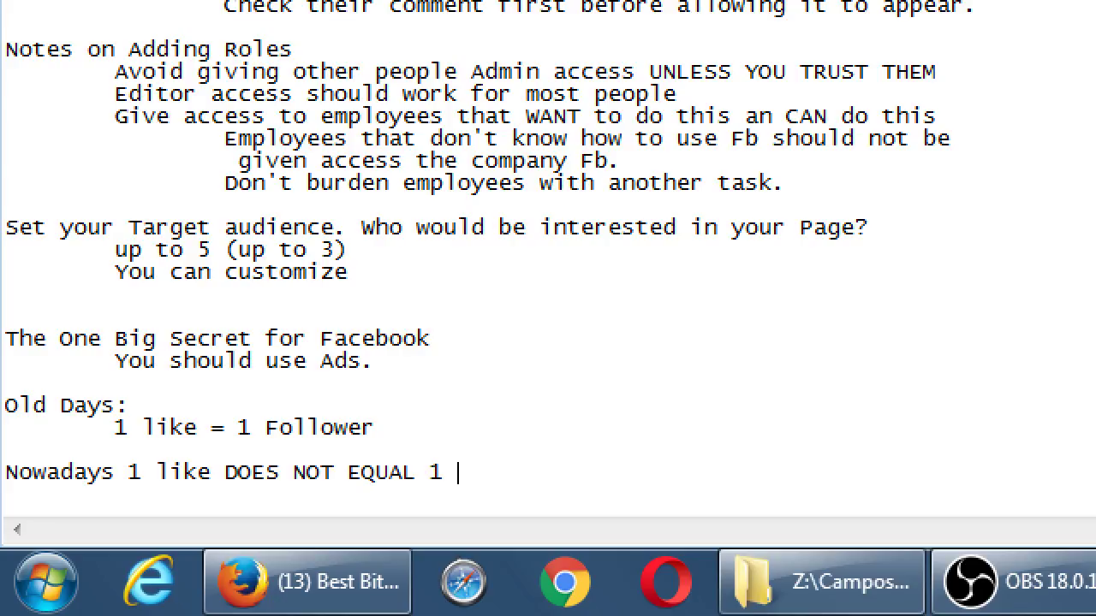
{"action": "type", "text": "Follower"}
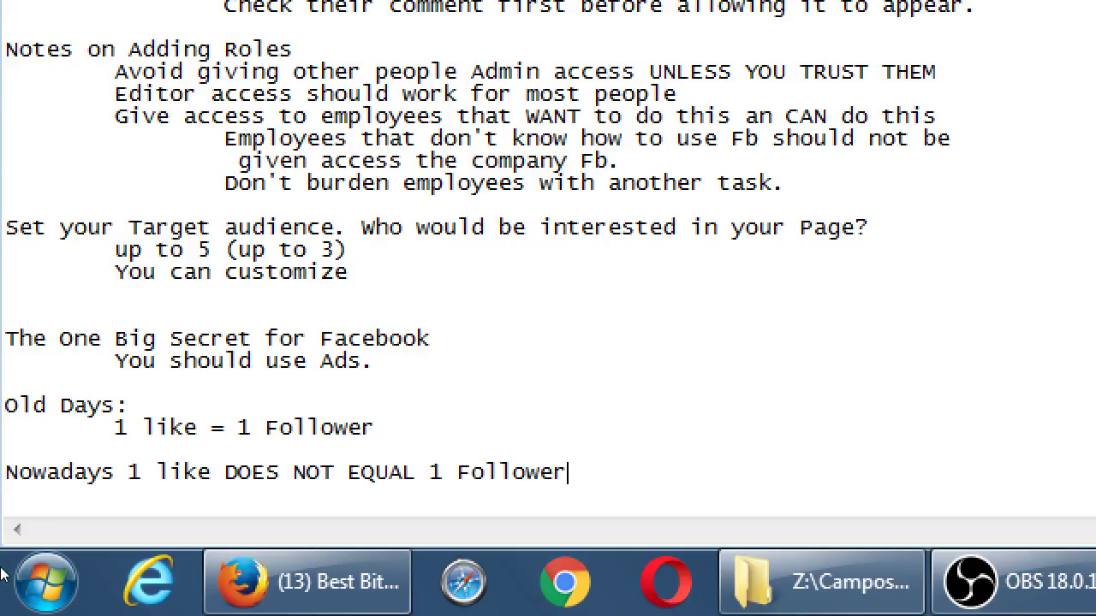
Below a blank line, add the indented two-line note "The way to reach all 10 of your Followers again, and 100 more is to PAY."
{"action": "key", "text": "Return"}
{"action": "key", "text": "Return"}
{"action": "key", "text": "Return"}
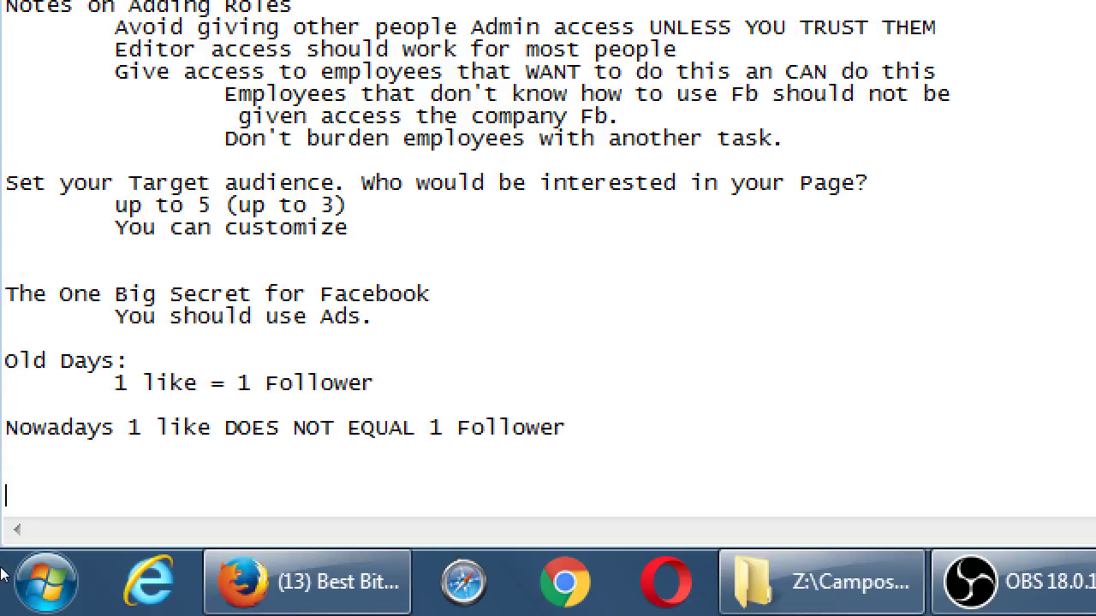
{"action": "key", "text": "Return"}
{"action": "key", "text": "BackSpace"}
{"action": "key", "text": "BackSpace"}
{"action": "key", "text": "BackSpace"}
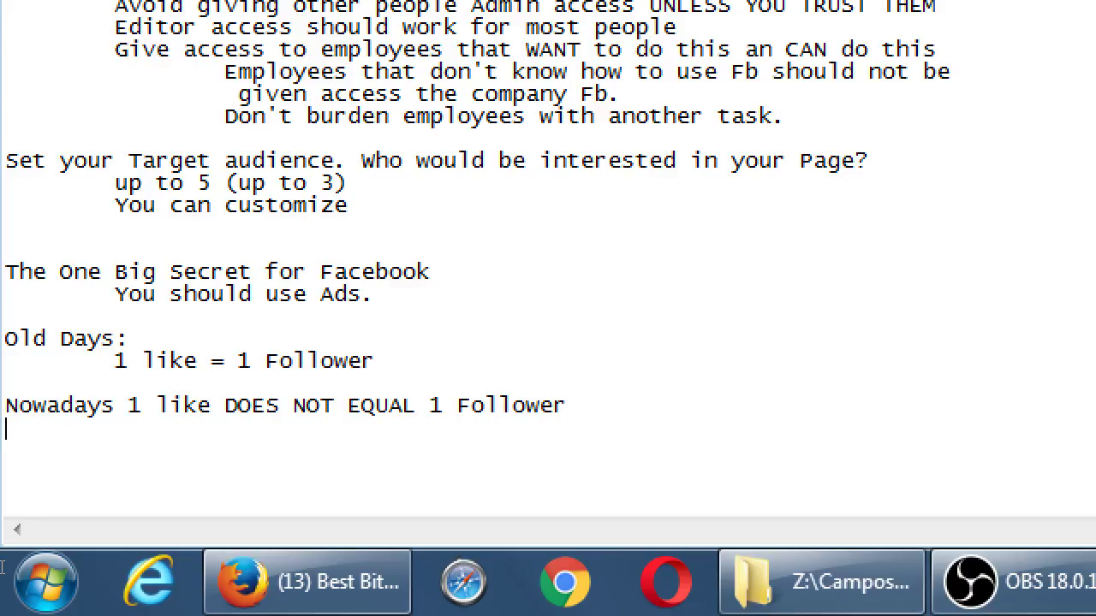
{"action": "key", "text": "Return"}
{"action": "key", "text": "Tab"}
{"action": "type", "text": "The way to reach "}
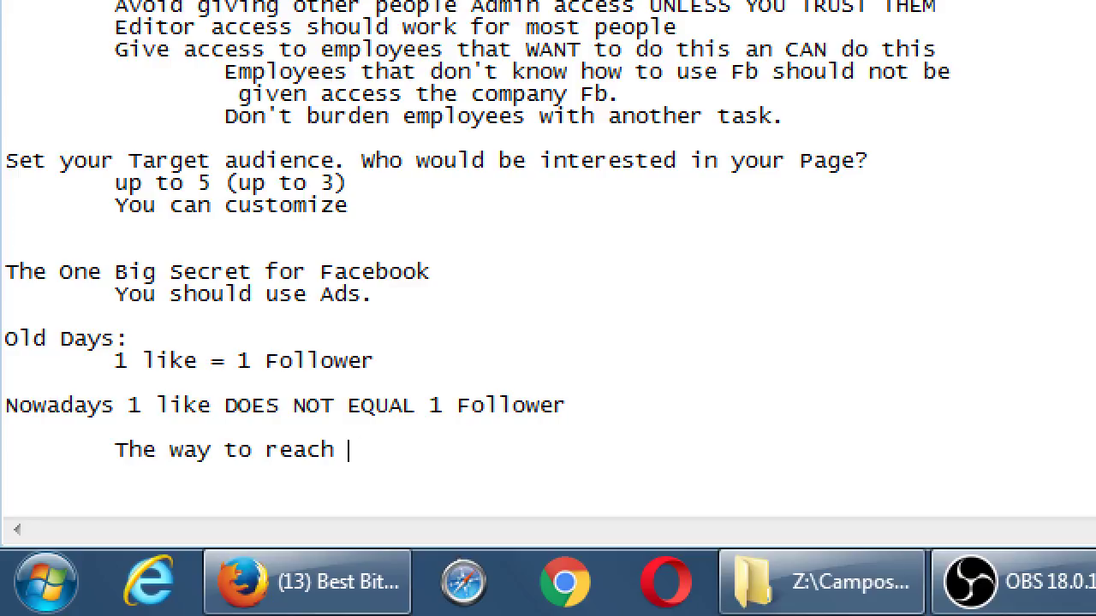
{"action": "type", "text": "all 10 of your F"}
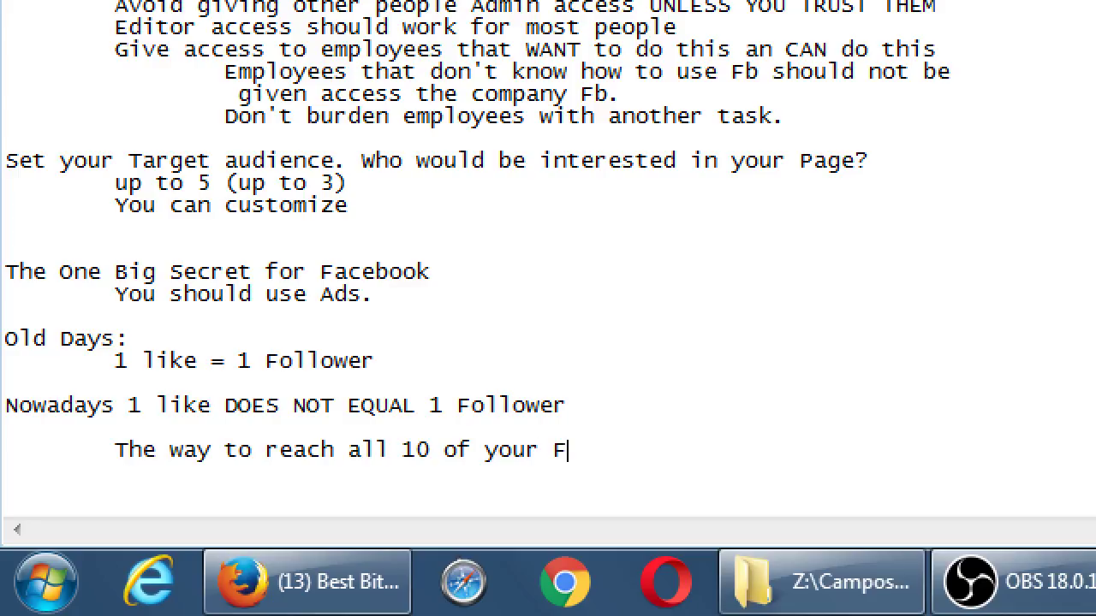
{"action": "type", "text": "ollowers again"}
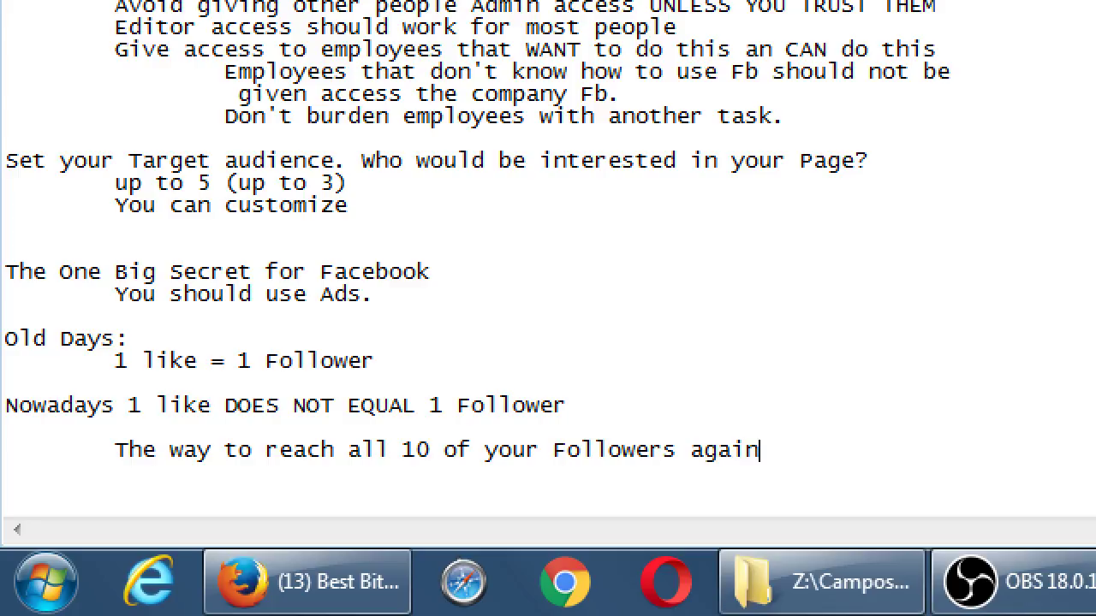
{"action": "type", "text": ","}
{"action": "key", "text": "Return"}
{"action": "key", "text": "Tab"}
{"action": "type", "text": "and 10"}
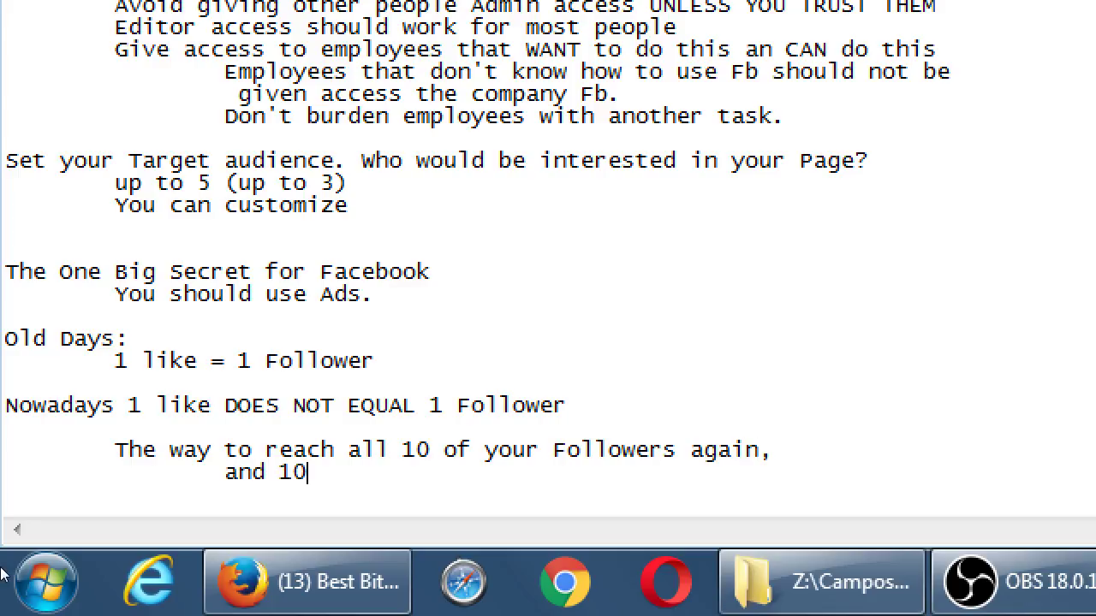
{"action": "type", "text": "0 more is to "}
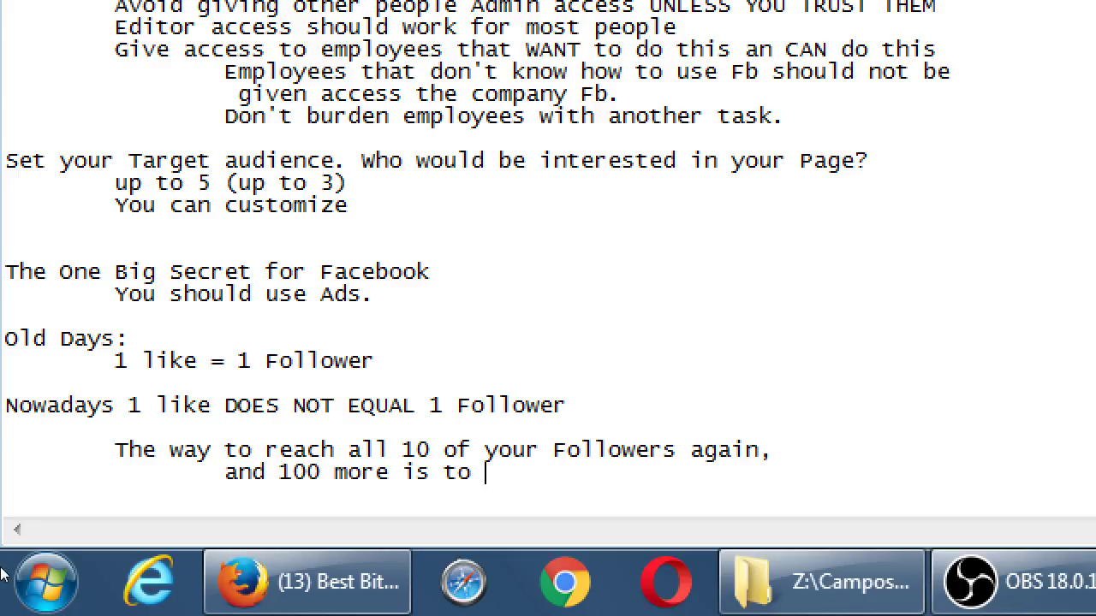
{"action": "type", "text": "PAY."}
{"action": "key", "text": "BackSpace"}
Highlight the word "PAY" at the end of the note about reaching Followers
{"action": "key", "text": "Left"}
{"action": "key", "text": "Left"}
{"action": "key", "text": "Right"}
{"action": "key", "text": "ctrl+shift+Left"}
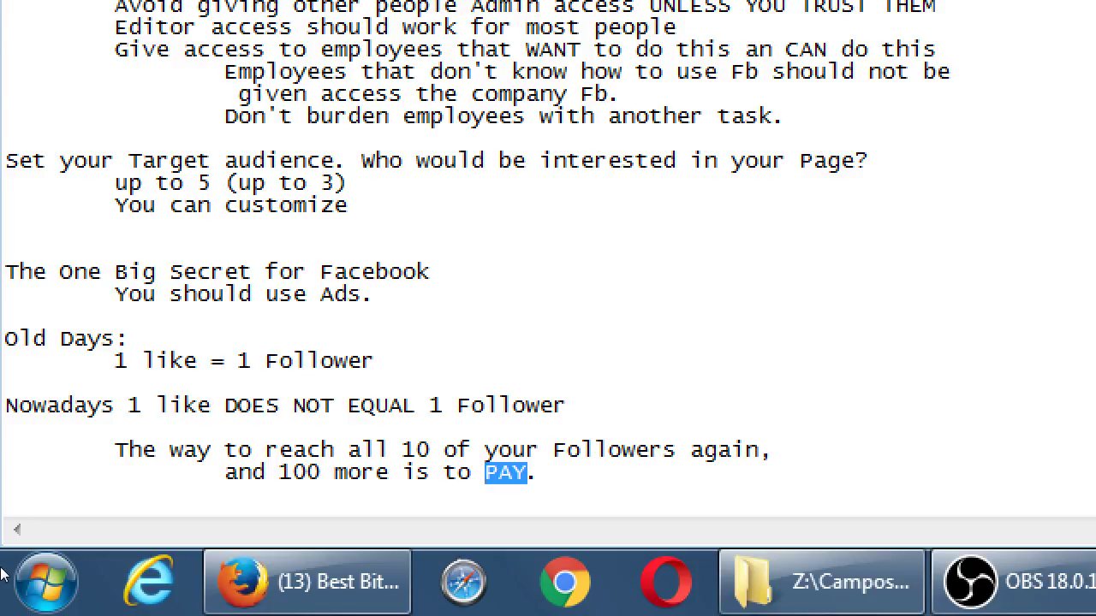
Add the indented line "Bad news: you should pay to reach the audience" under the note about paying
{"action": "key", "text": "Down"}
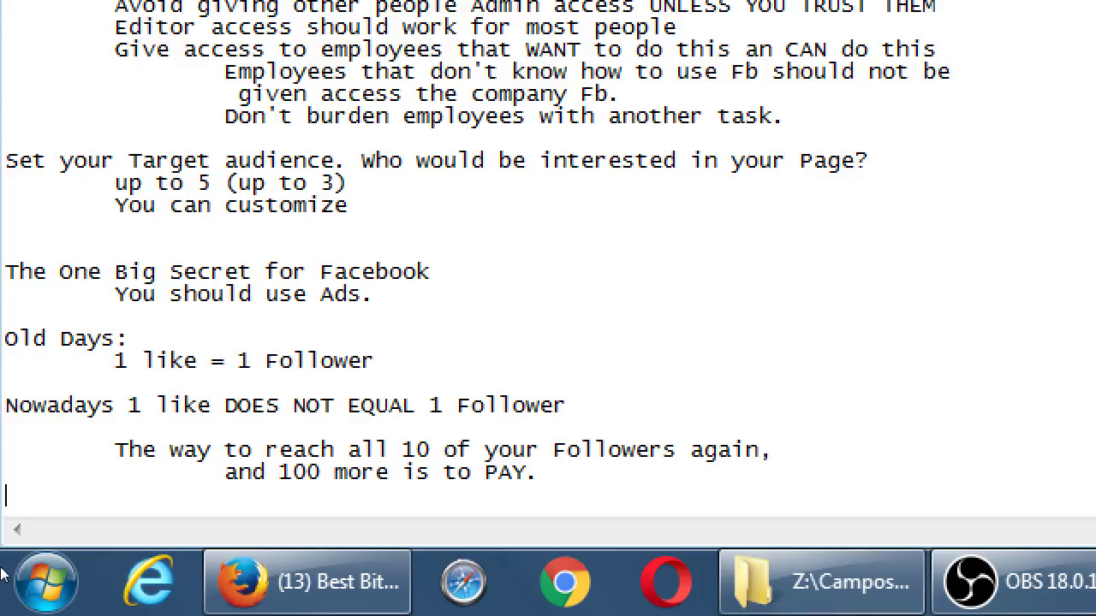
{"action": "type", "text": "Good news"}
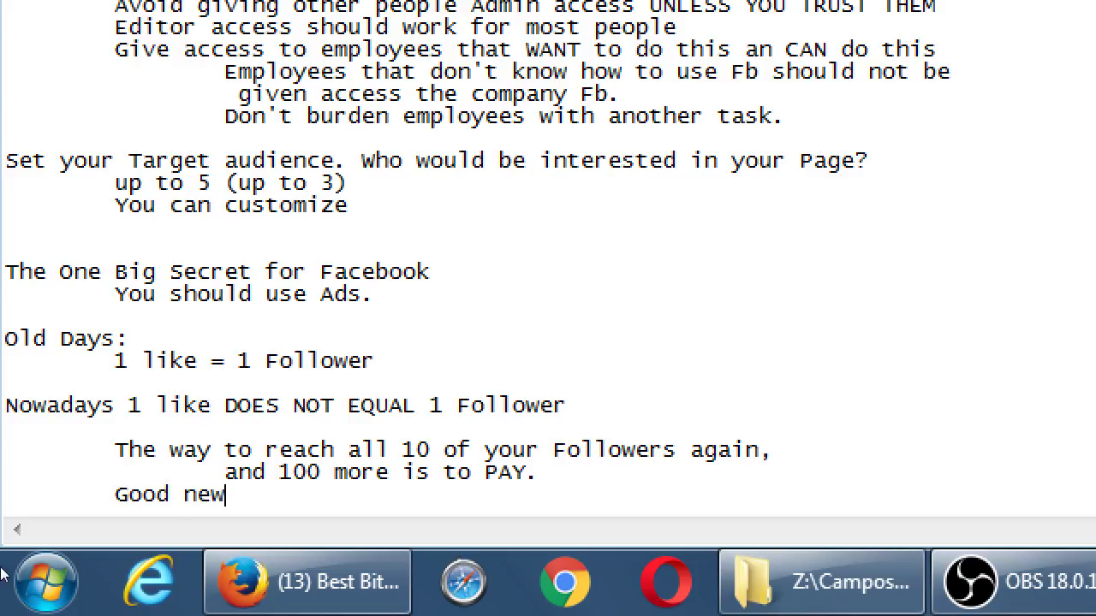
{"action": "key", "text": "ctrl+shift+Left"}
{"action": "key", "text": "ctrl+shift+Left"}
{"action": "type", "text": "Bad n"}
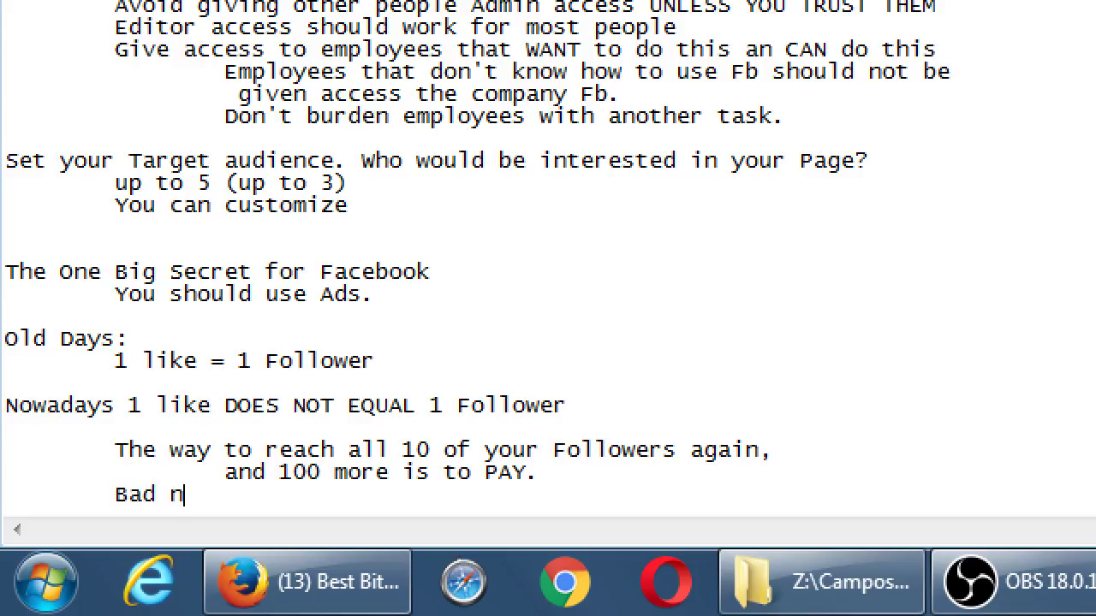
{"action": "type", "text": "ews: you shou"}
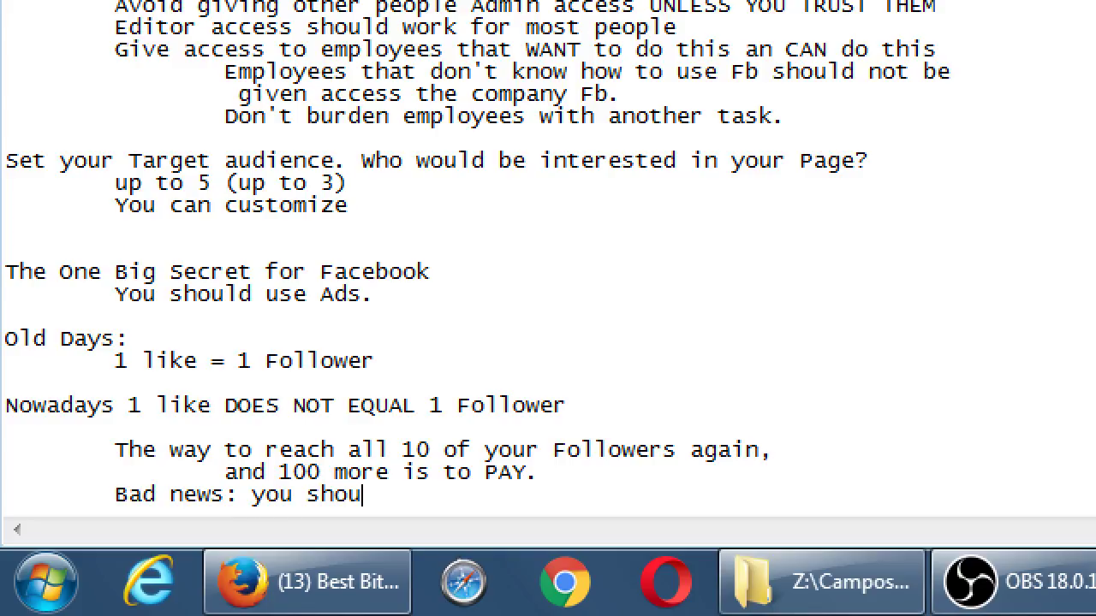
{"action": "type", "text": "ld pay to reach the"}
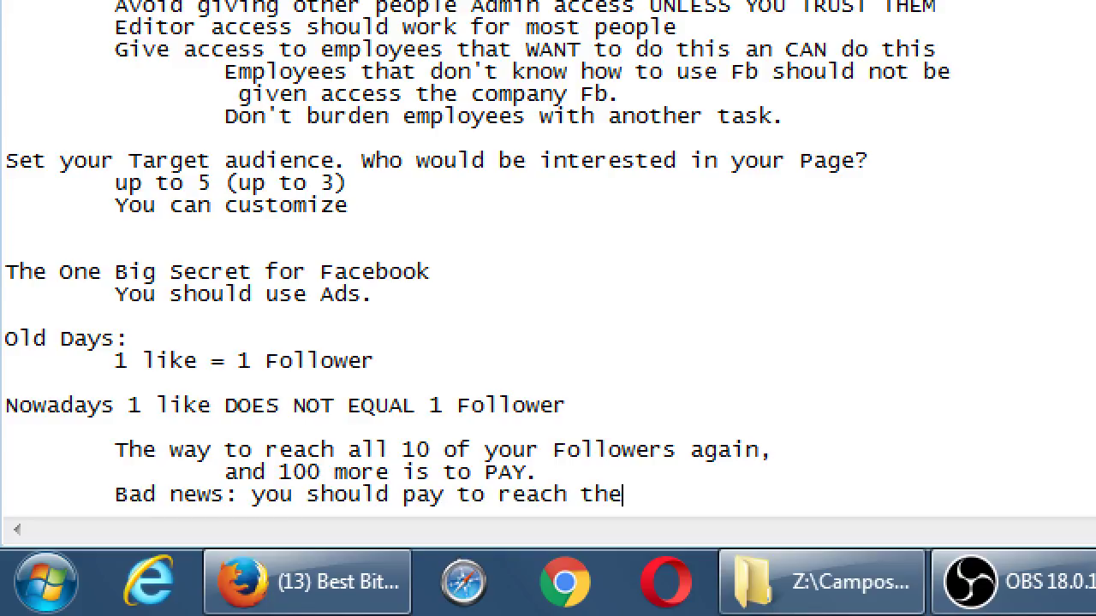
{"action": "type", "text": " adu"}
{"action": "key", "text": "BackSpace"}
{"action": "key", "text": "BackSpace"}
{"action": "type", "text": "udience"}
Add the indented line "Good news: It can be for as little as $1" under the bad news line
{"action": "key", "text": "Return"}
{"action": "key", "text": "Tab"}
{"action": "type", "text": "Good"}
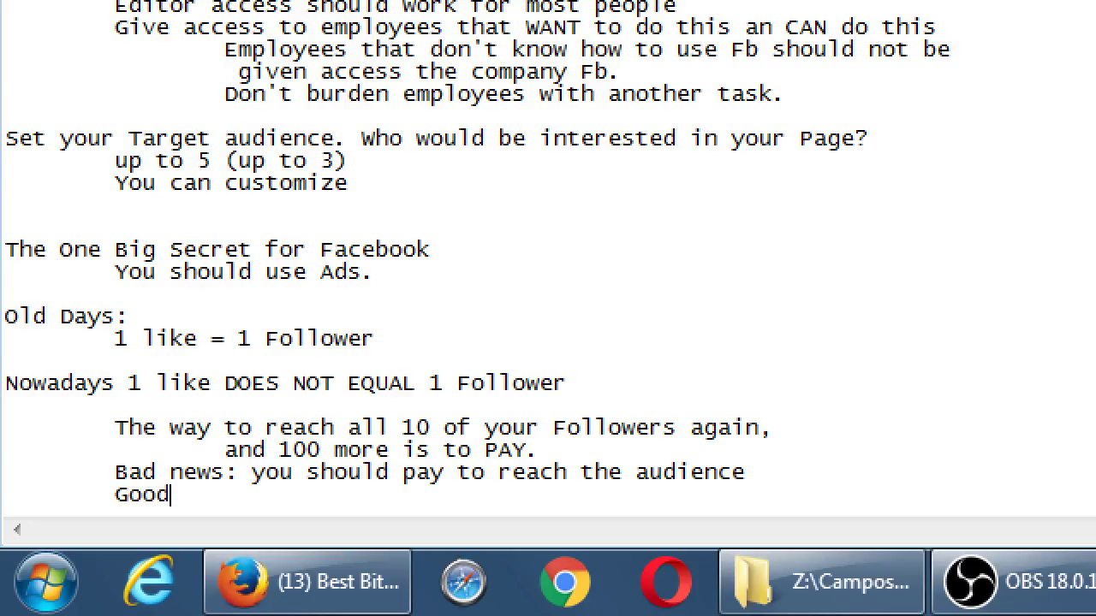
{"action": "type", "text": " news: It"}
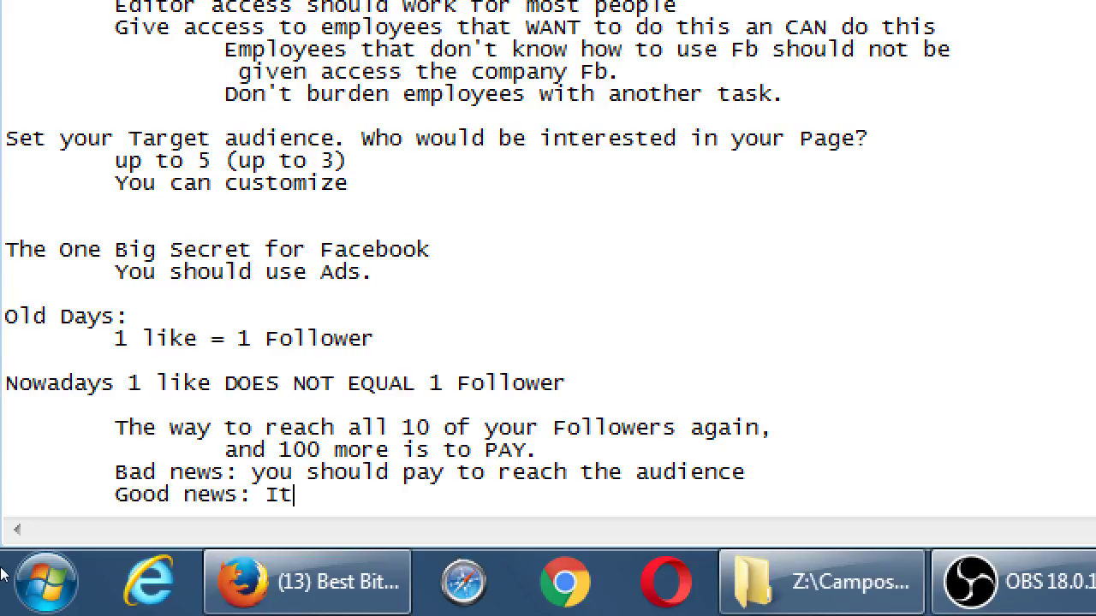
{"action": "type", "text": " can be for as litt"}
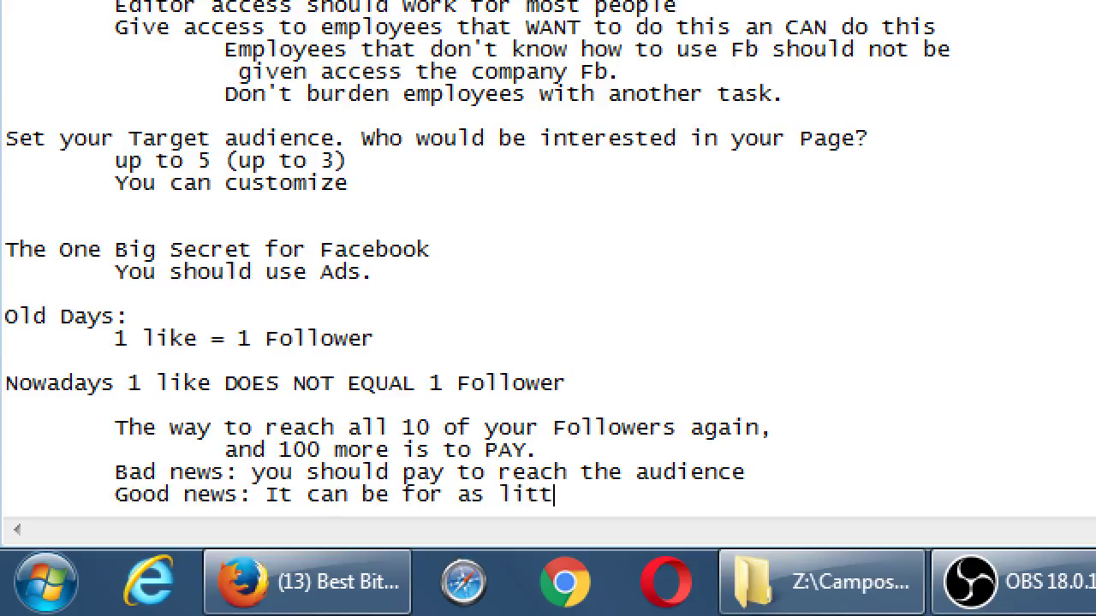
{"action": "type", "text": "le as $1"}
Add the heading "Two ways to approach this" after a blank line and start a new line beneath it
{"action": "key", "text": "Return"}
{"action": "key", "text": "Return"}
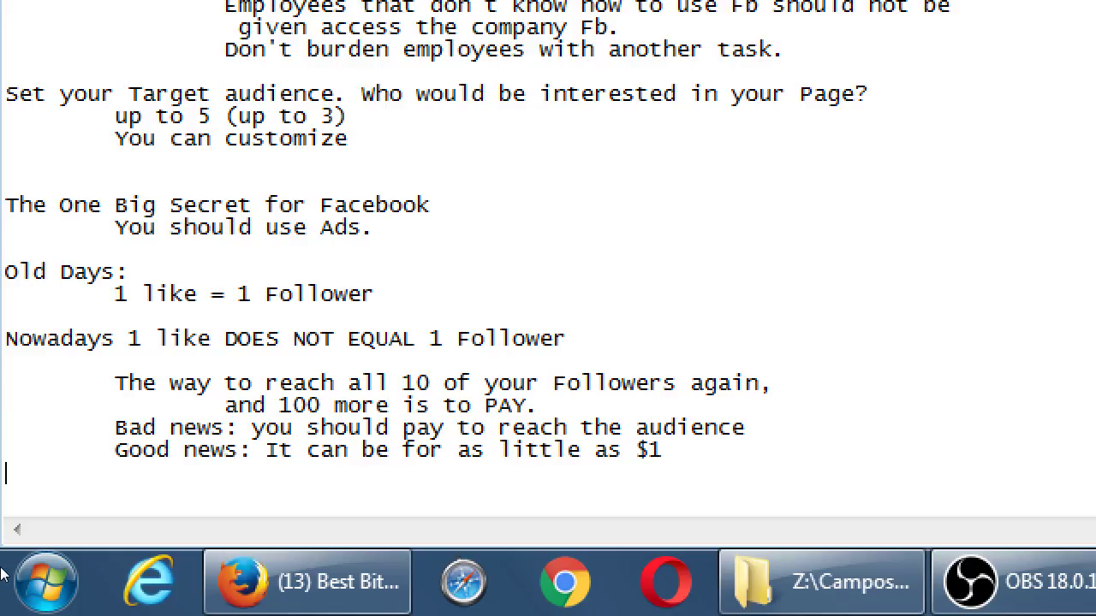
{"action": "key", "text": "Return"}
{"action": "type", "text": "Two ways to "}
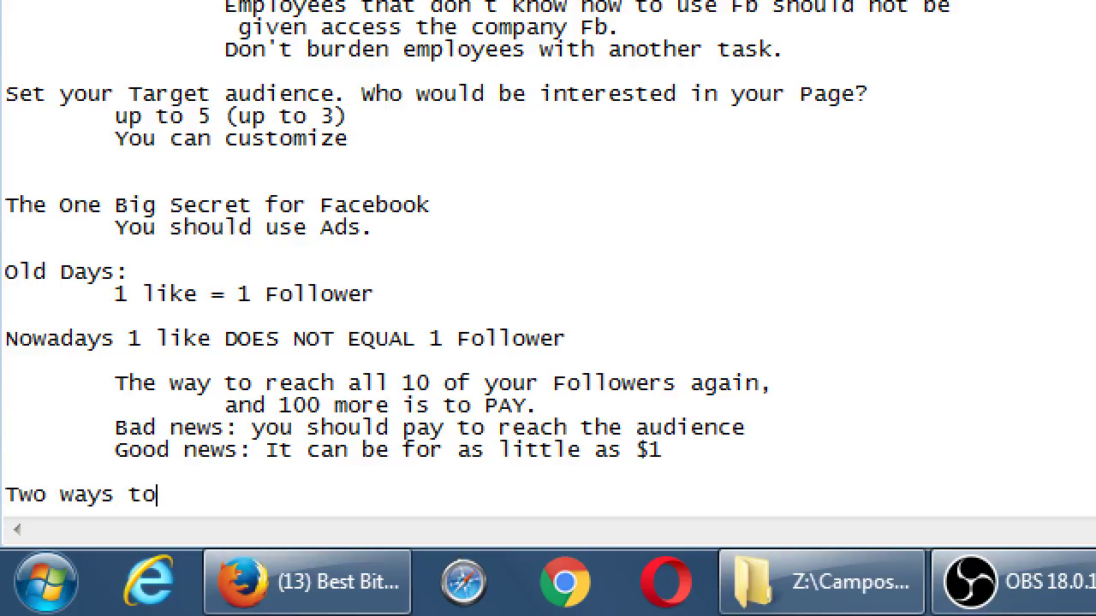
{"action": "type", "text": "approach this"}
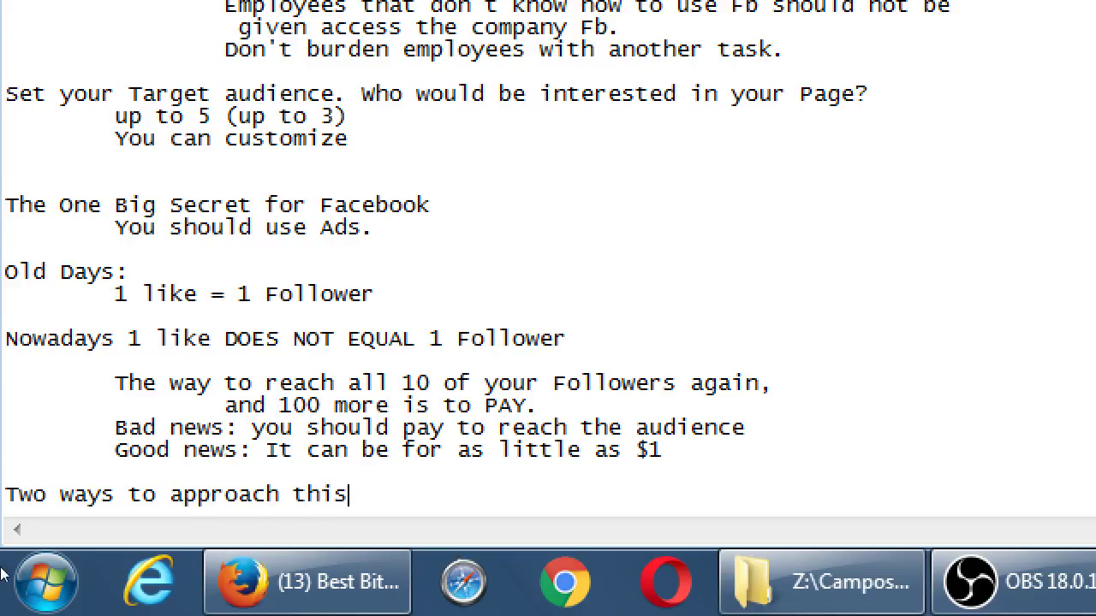
{"action": "key", "text": "Return"}
{"action": "key", "text": "Return"}
{"action": "key", "text": "Return"}
{"action": "key", "text": "Return"}
{"action": "key", "text": "Return"}
{"action": "key", "text": "Return"}
{"action": "key", "text": "Return"}
{"action": "key", "text": "Return"}
{"action": "key", "text": "Return"}
{"action": "key", "text": "Return"}
{"action": "key", "text": "BackSpace"}
{"action": "key", "text": "BackSpace"}
{"action": "key", "text": "BackSpace"}
{"action": "key", "text": "BackSpace"}
{"action": "key", "text": "BackSpace"}
{"action": "key", "text": "BackSpace"}
{"action": "key", "text": "BackSpace"}
{"action": "key", "text": "BackSpace"}
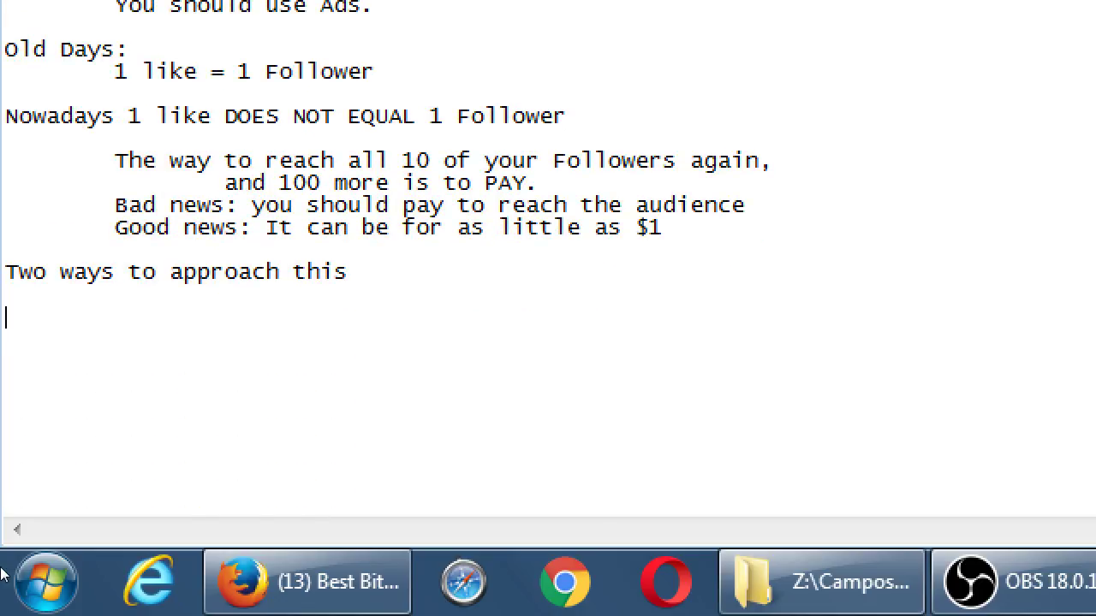
{"action": "key", "text": "BackSpace"}
List "Boost Posts" and "Facebook Ad Manager" as indented lines under the heading about two approaches
{"action": "key", "text": "Tab"}
{"action": "type", "text": "Boost Posts"}
{"action": "key", "text": "Return"}
{"action": "key", "text": "Tab"}
{"action": "type", "text": "Faceb"}
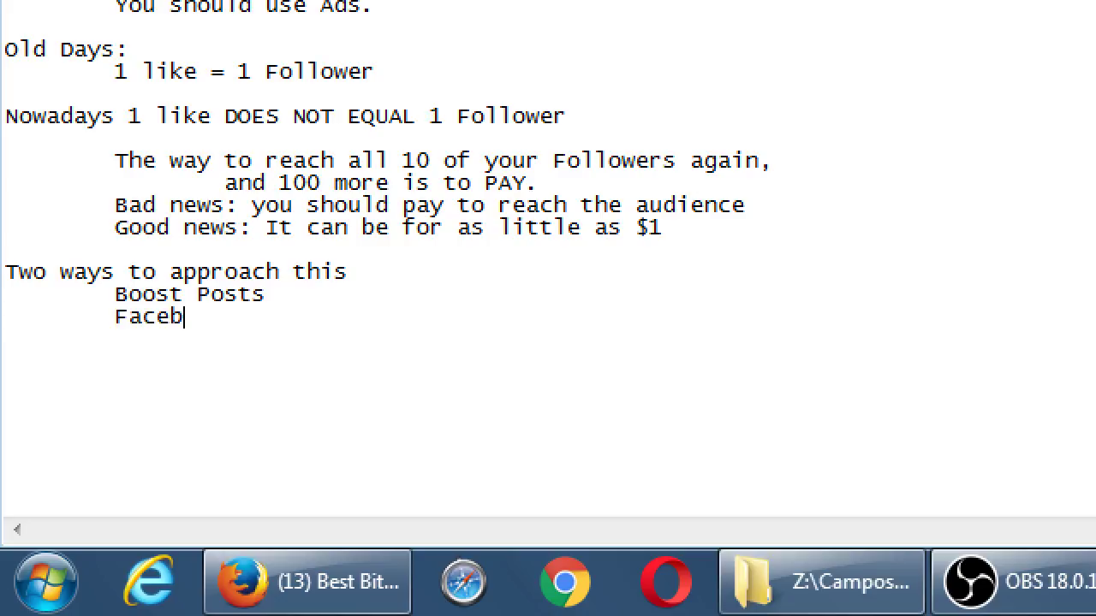
{"action": "type", "text": "ook Ad Manger"}
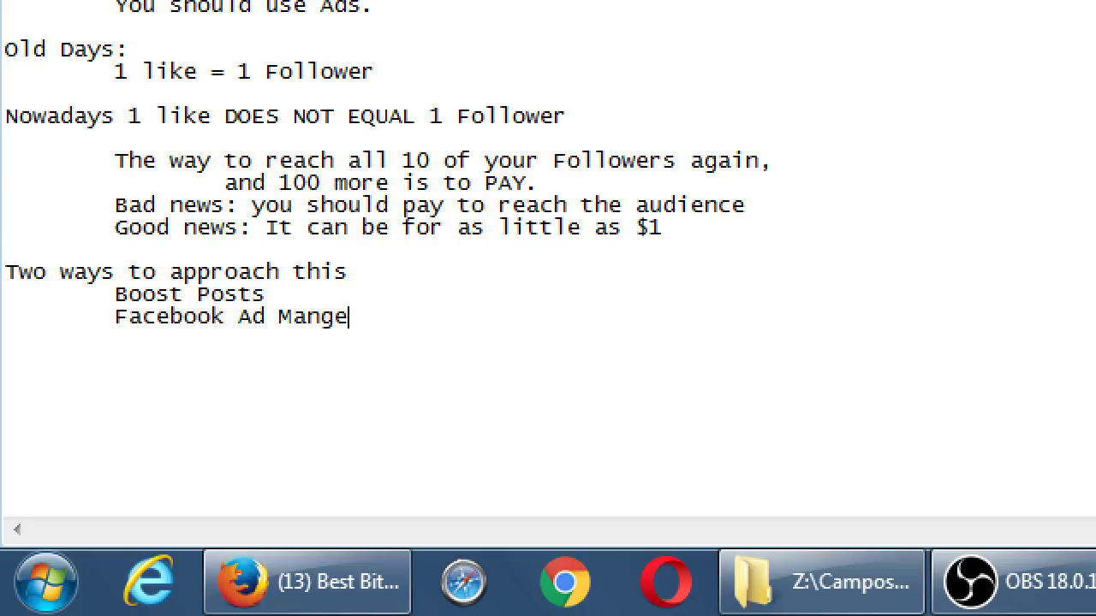
{"action": "left_click", "coordinate": [334, 317]}
{"action": "type", "text": "ager"}
Annotate Boost Posts with "- Easier" and Facebook Ad Manager with "- More powerful", aligned in one column
{"action": "left_click", "coordinate": [335, 296]}
{"action": "type", "text": "- Ea"}
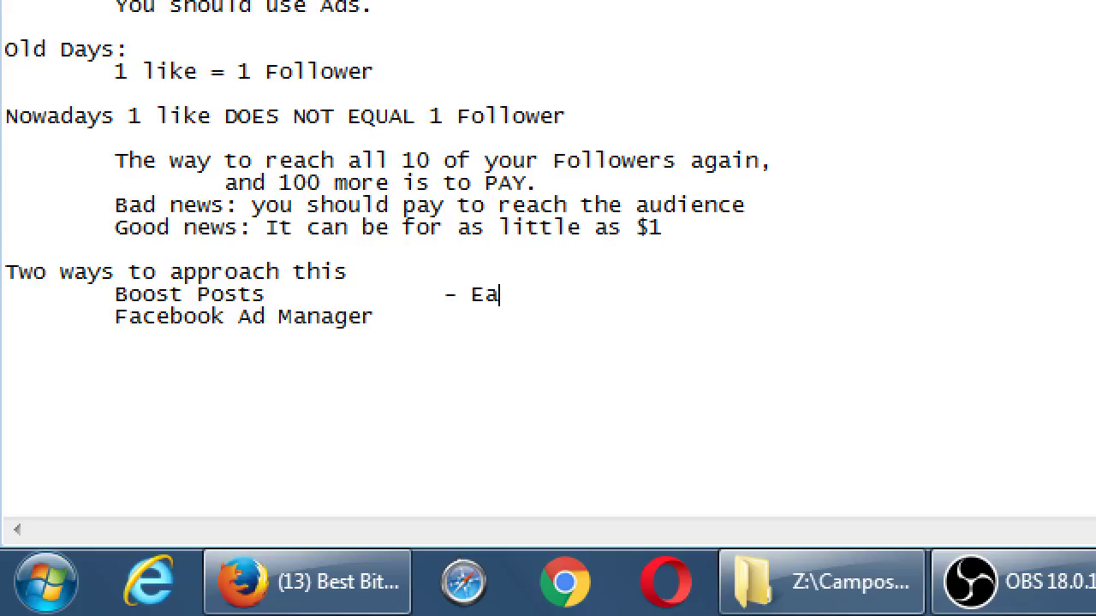
{"action": "type", "text": "sier"}
{"action": "key", "text": "BackSpace"}
{"action": "key", "text": "BackSpace"}
{"action": "type", "text": "ier"}
{"action": "key", "text": "Tab"}
{"action": "type", "text": "- More powerfu "}
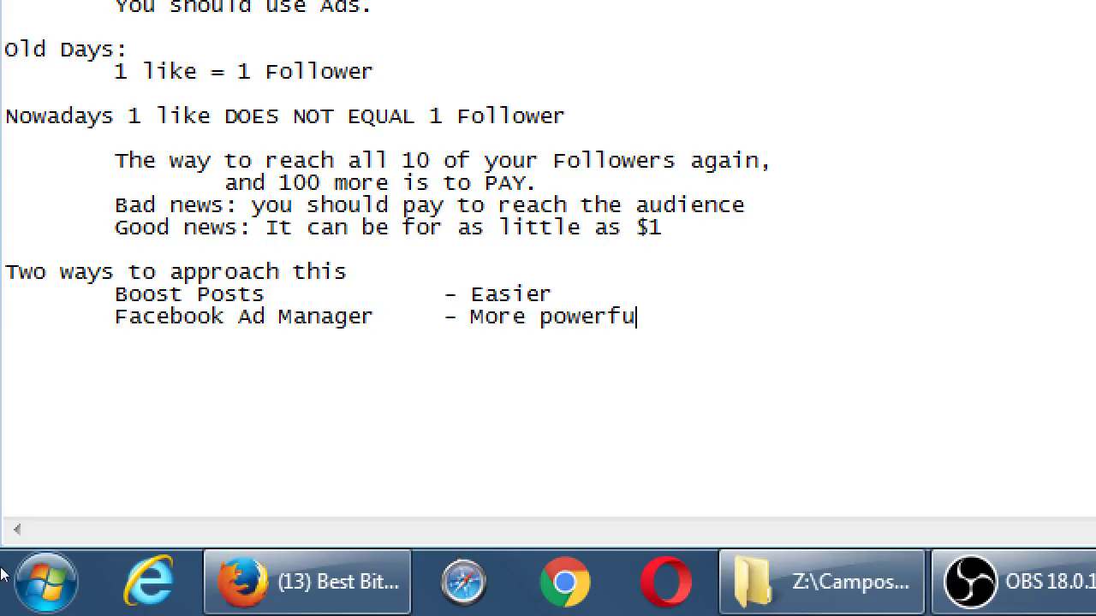
{"action": "type", "text": "l"}
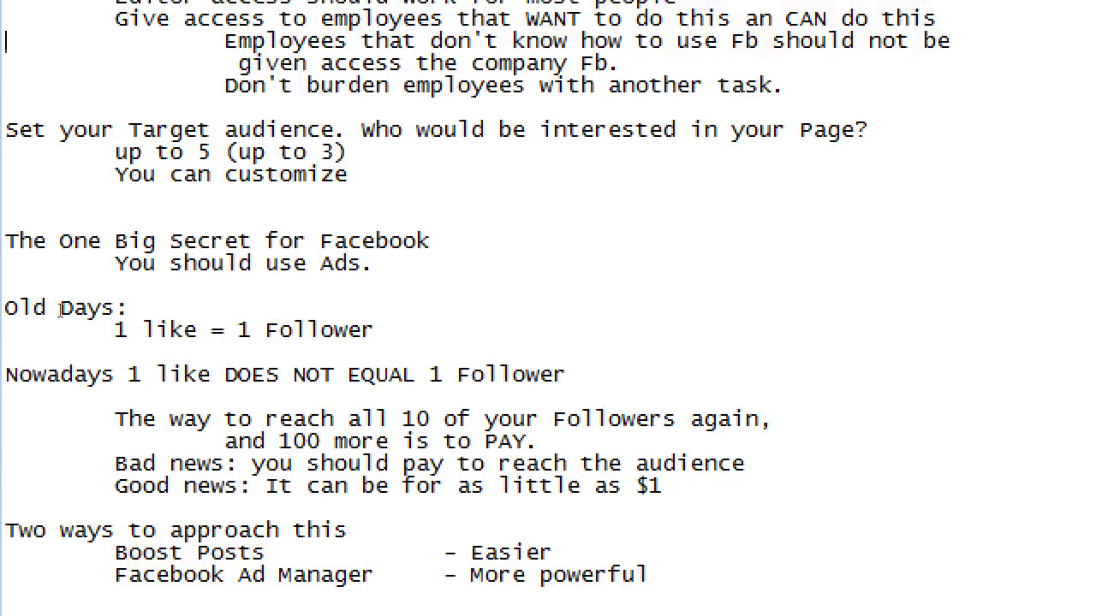
Highlight "You should use Ads." and review the notes down to the two advertising approaches
{"action": "left_click_drag", "start_coordinate": [377, 264], "coordinate": [114, 264]}
{"action": "scroll", "coordinate": [68, 388], "scroll_direction": "down", "scroll_amount": 1}
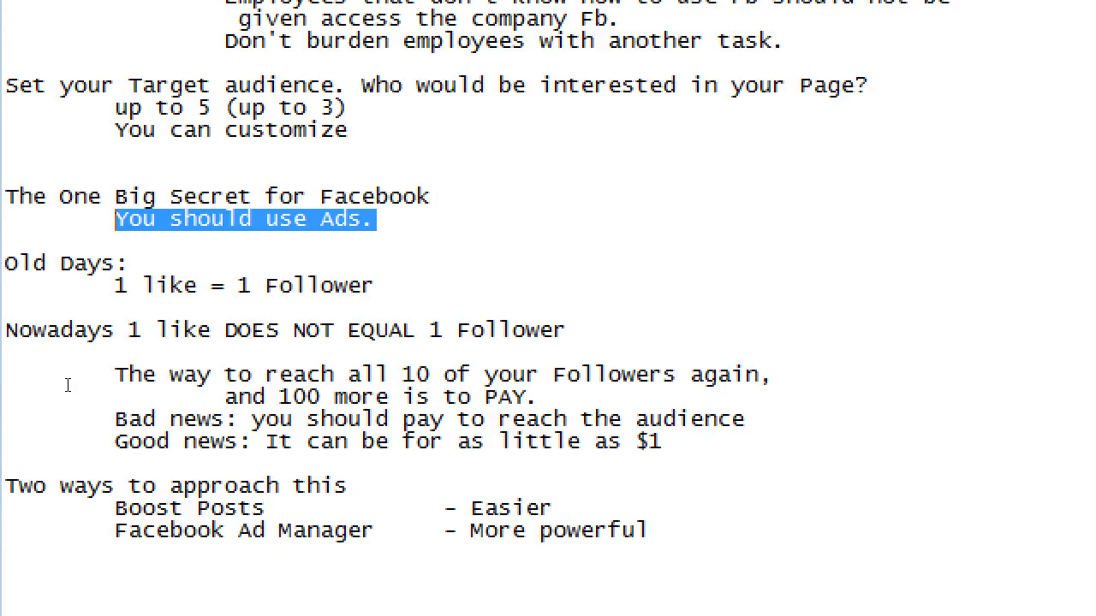
{"action": "scroll", "coordinate": [5, 514], "scroll_direction": "down", "scroll_amount": 2}
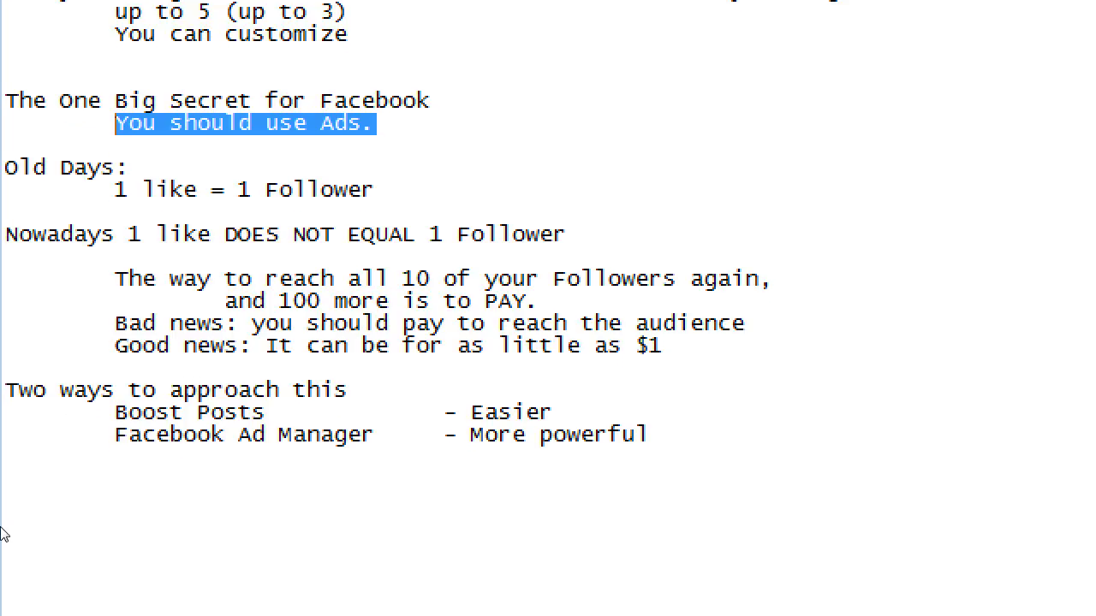
{"action": "scroll", "coordinate": [4, 548], "scroll_direction": "down", "scroll_amount": 1}
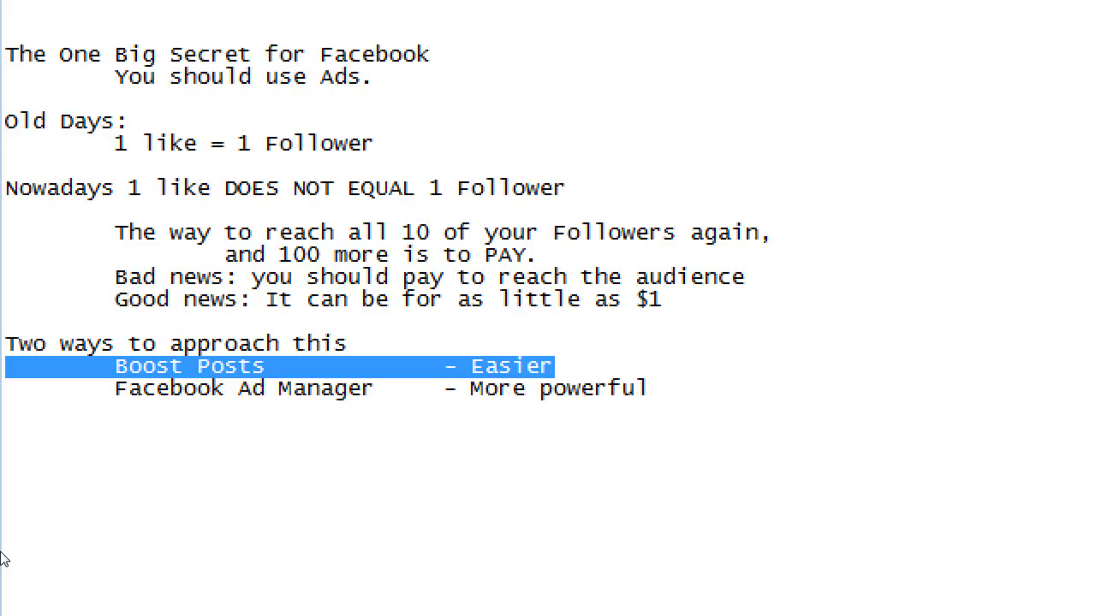
Switch to the business page in Firefox and examine its home view for the Promote option and the post composer
{"action": "key", "text": "super+minus"}
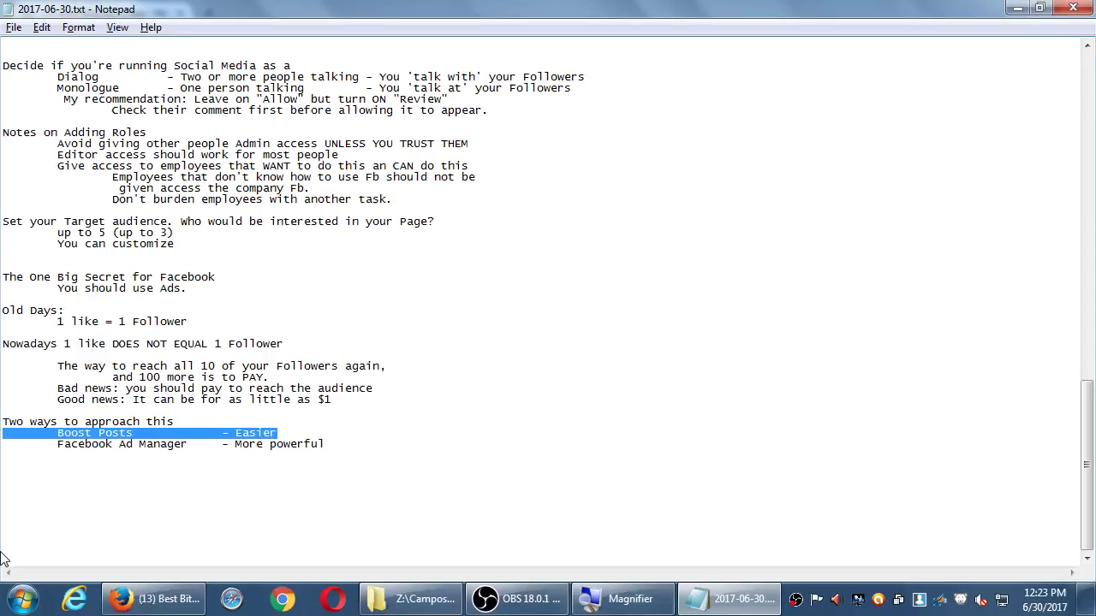
{"action": "left_click", "coordinate": [168, 604]}
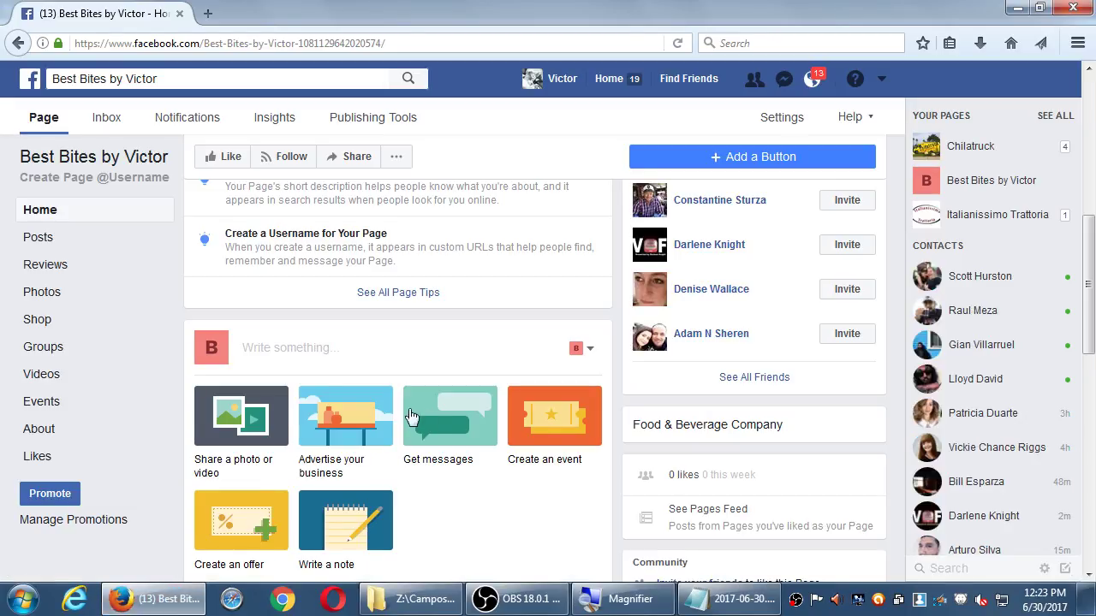
{"action": "scroll", "coordinate": [568, 465], "scroll_direction": "up", "scroll_amount": 3}
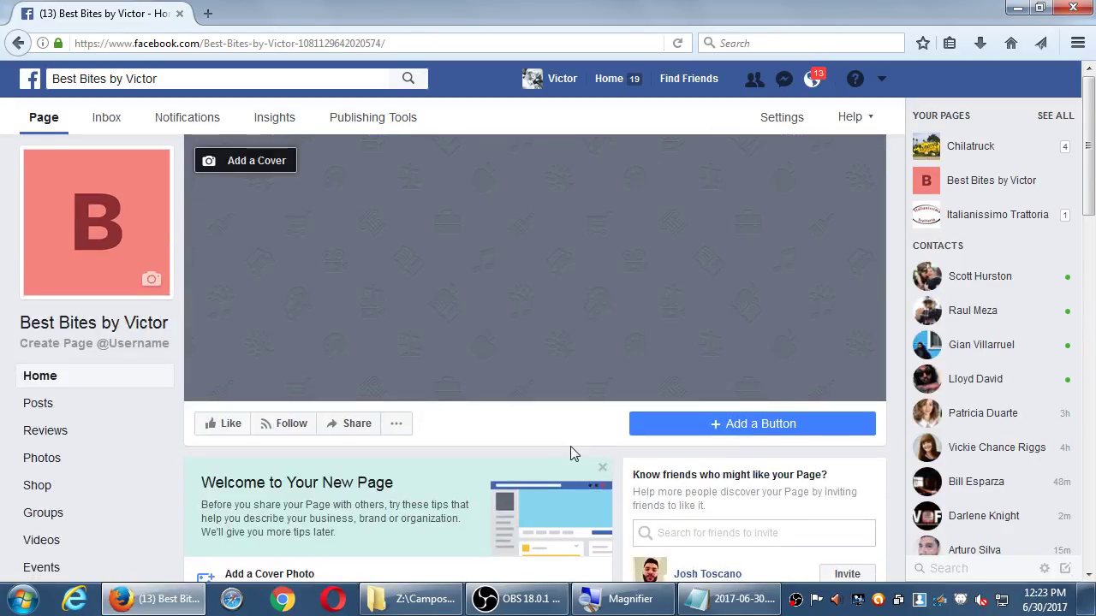
{"action": "scroll", "coordinate": [570, 446], "scroll_direction": "down", "scroll_amount": 5}
{"action": "scroll", "coordinate": [566, 449], "scroll_direction": "up", "scroll_amount": 6}
{"action": "scroll", "coordinate": [565, 446], "scroll_direction": "down", "scroll_amount": 4}
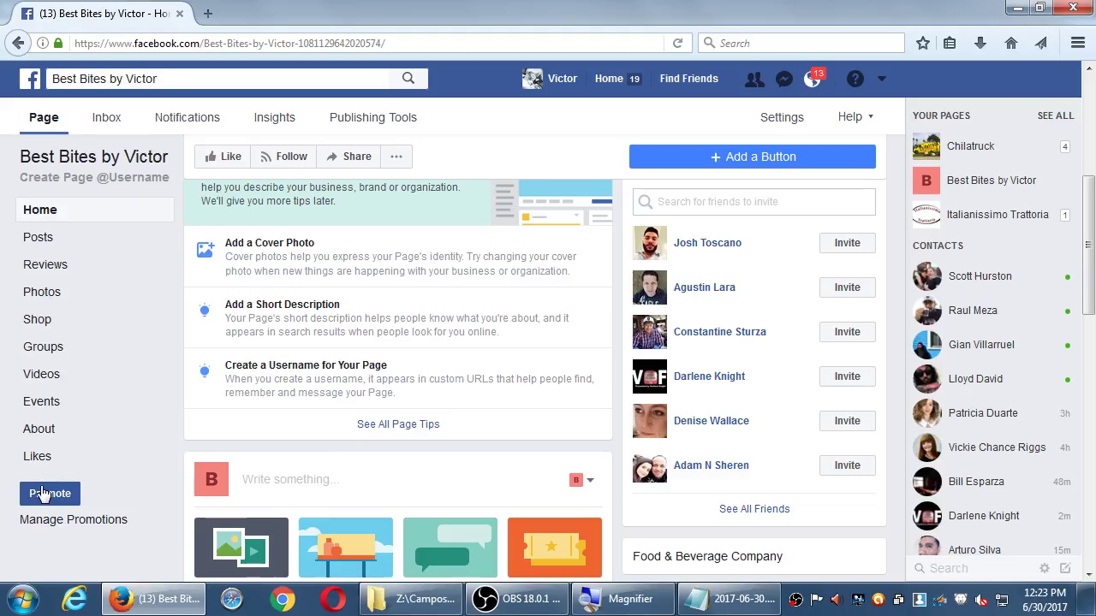
{"action": "scroll", "coordinate": [240, 445], "scroll_direction": "down", "scroll_amount": 1}
{"action": "scroll", "coordinate": [238, 446], "scroll_direction": "down", "scroll_amount": 1}
{"action": "scroll", "coordinate": [299, 372], "scroll_direction": "up", "scroll_amount": 2}
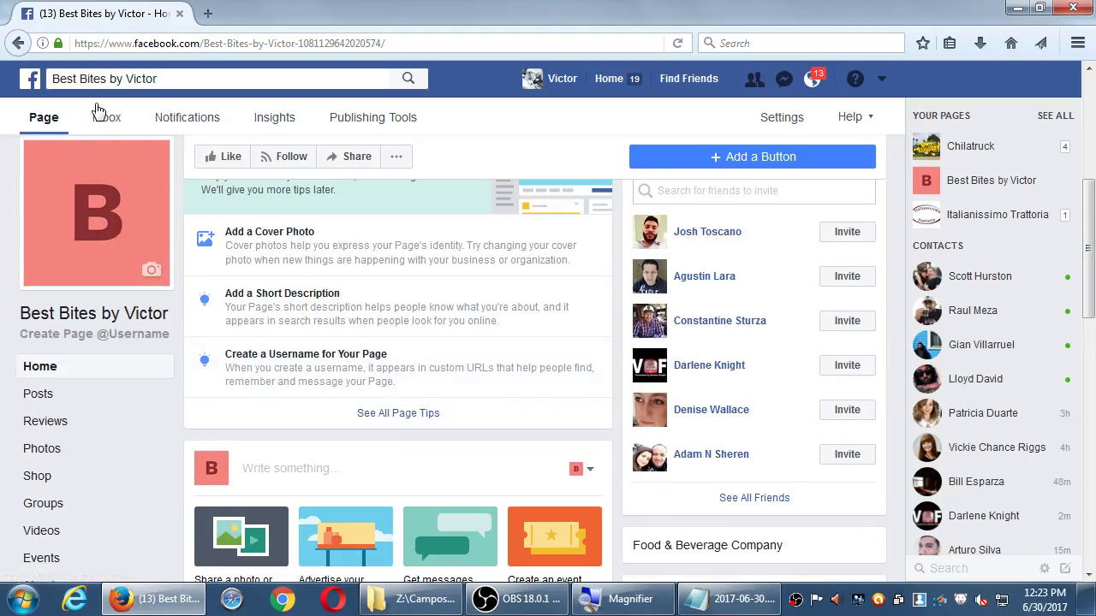
{"action": "left_click", "coordinate": [43, 120]}
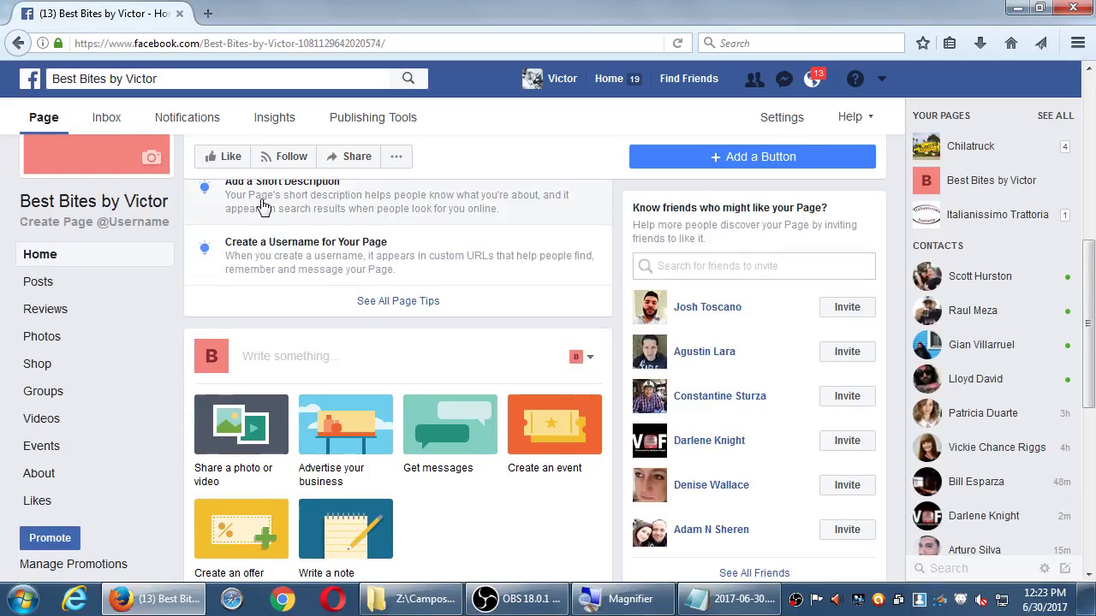
{"action": "scroll", "coordinate": [269, 206], "scroll_direction": "down", "scroll_amount": 6}
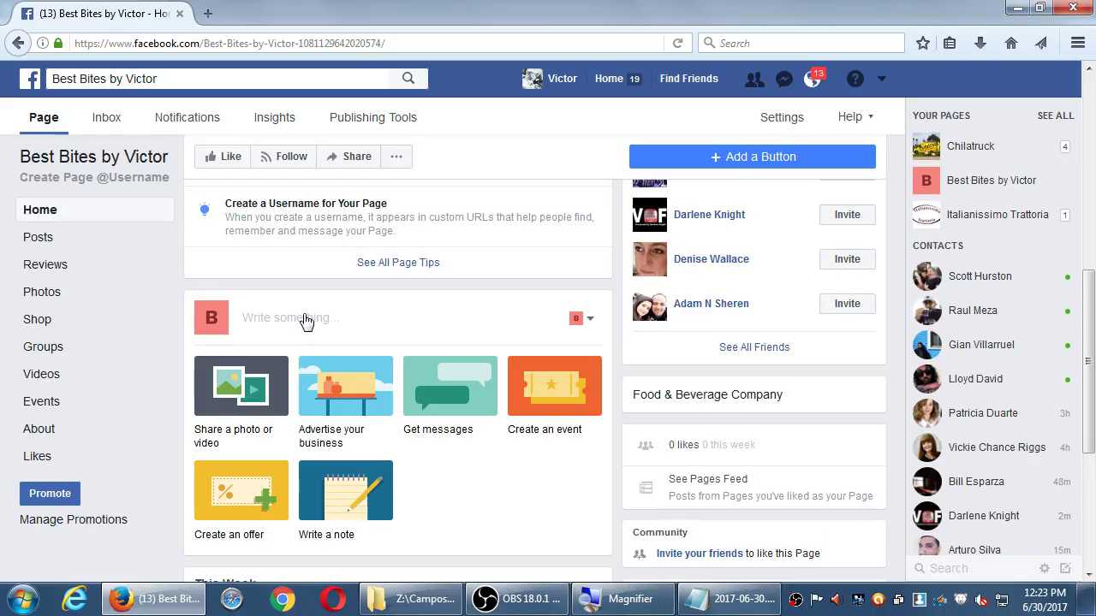
Draft a page post reading "Sale this Saturday! 10% off use our code: Sale99"
{"action": "left_click", "coordinate": [306, 320]}
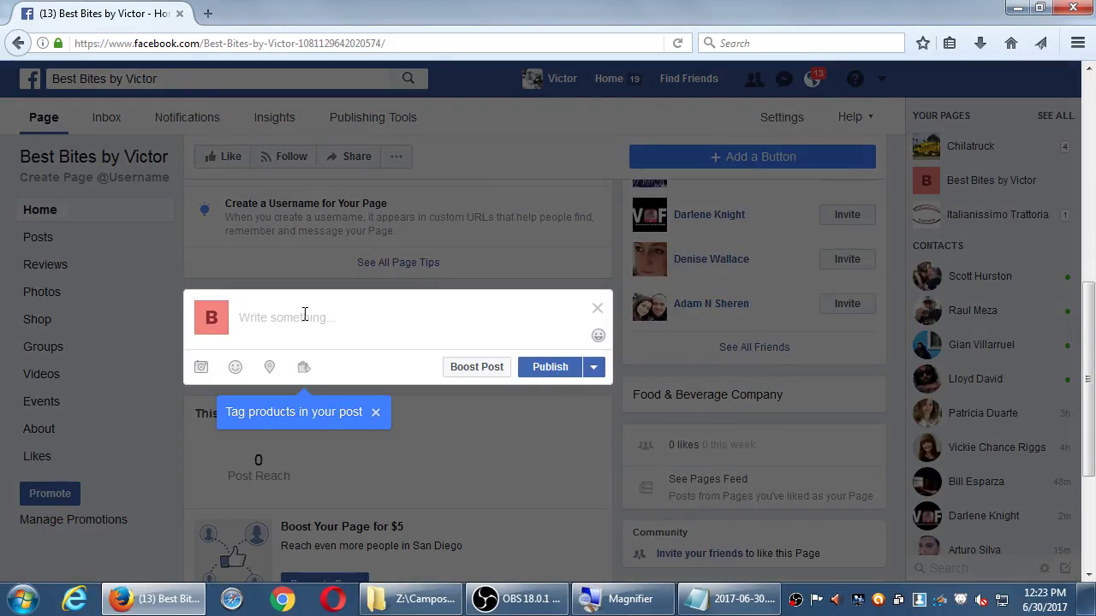
{"action": "type", "text": "Sale this satur"}
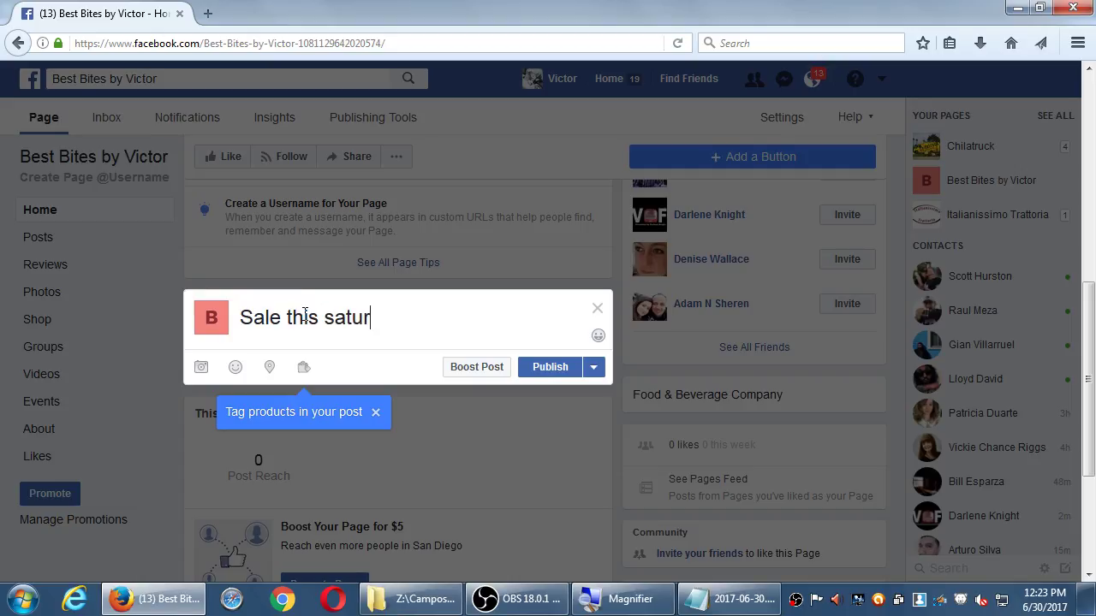
{"action": "type", "text": "day!"}
{"action": "key", "text": "ctrl+Left"}
{"action": "key", "text": "shift+Right"}
{"action": "type", "text": "S"}
{"action": "key", "text": "End"}
{"action": "type", "text": "10%"}
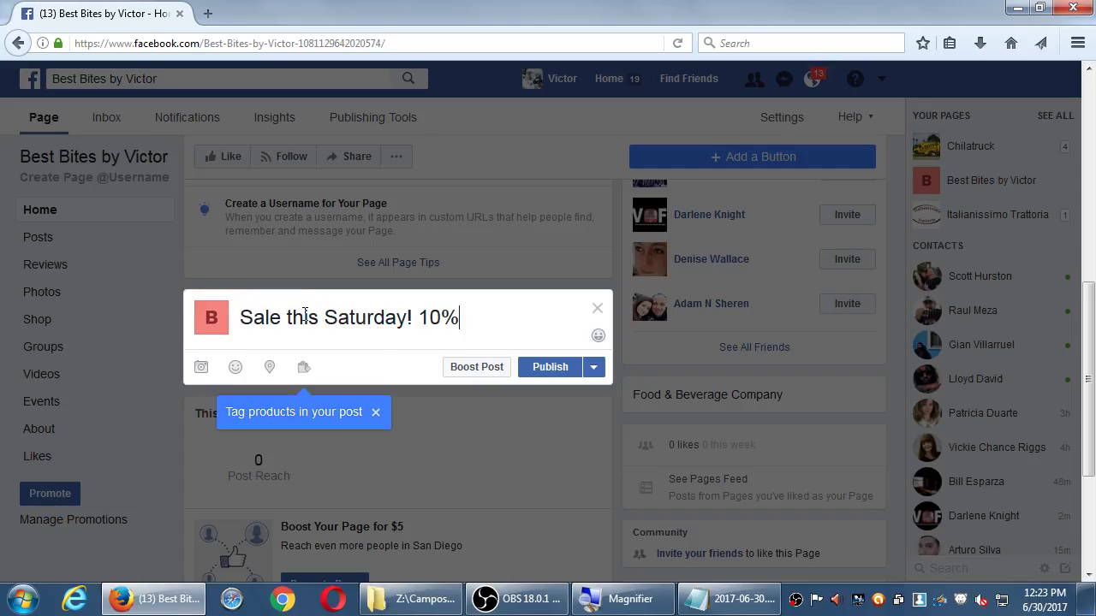
{"action": "type", "text": " off use ou"}
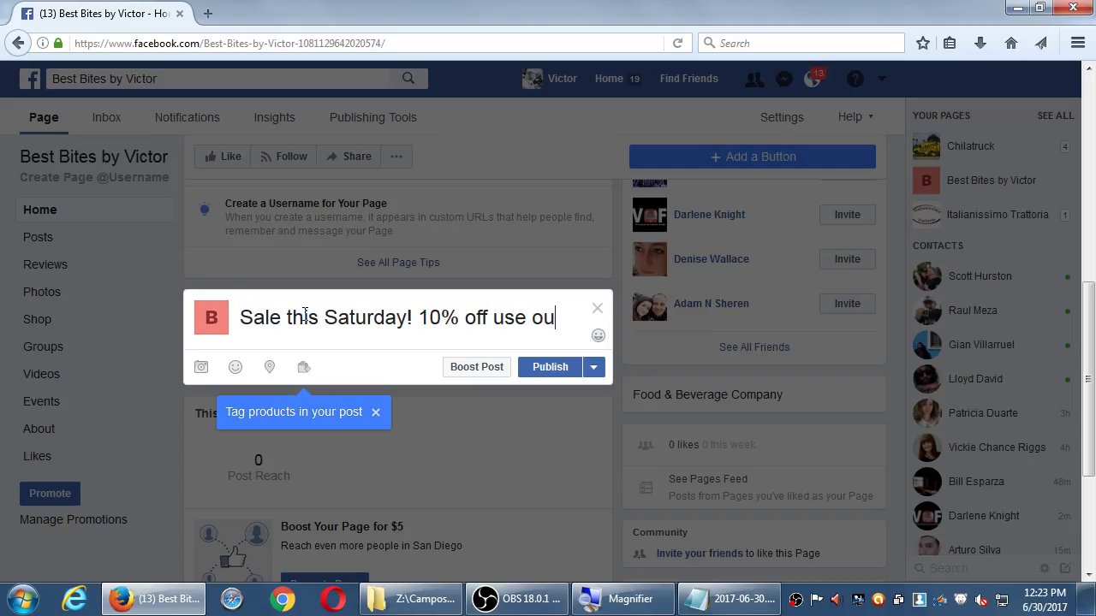
{"action": "type", "text": "r code: Sal"}
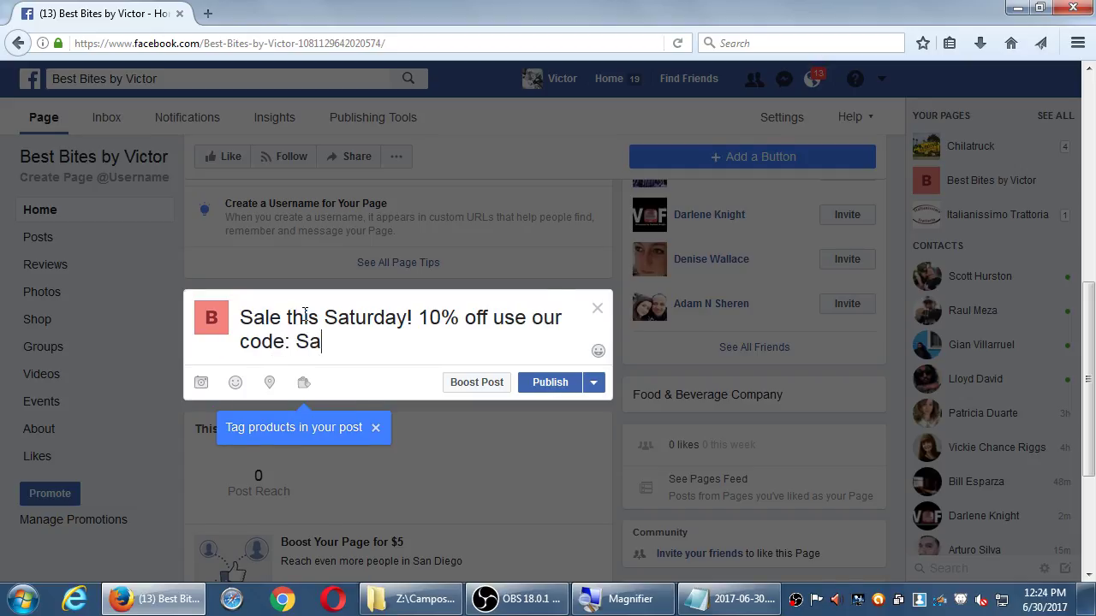
{"action": "type", "text": "e99"}
Look at the Boost Post audience options for the draft, cancel the promotion, and reload the page without saving the draft
{"action": "left_click", "coordinate": [480, 384]}
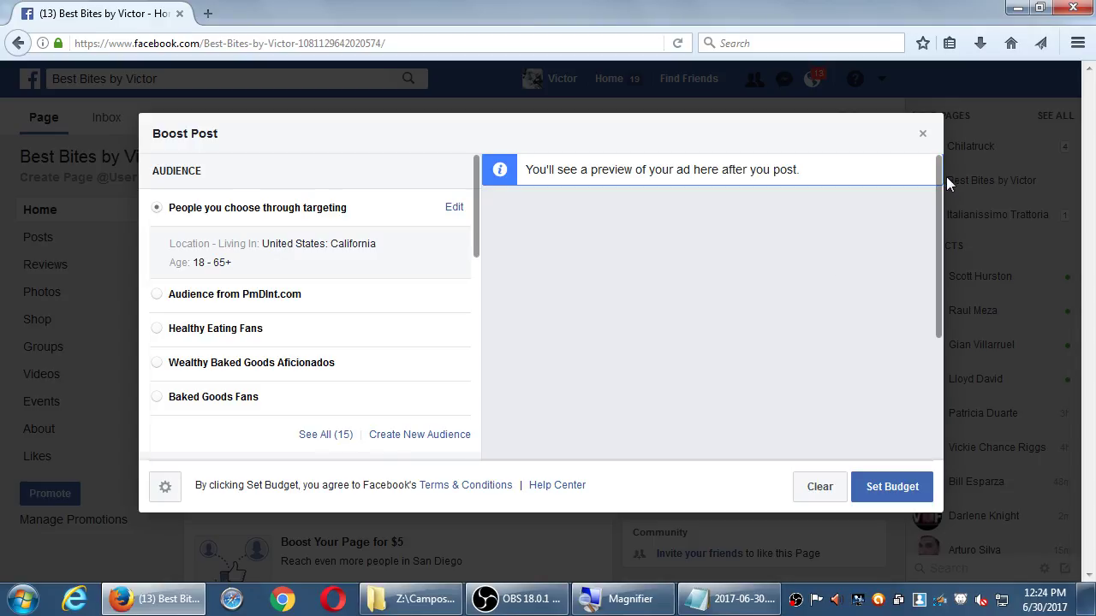
{"action": "left_click", "coordinate": [925, 134]}
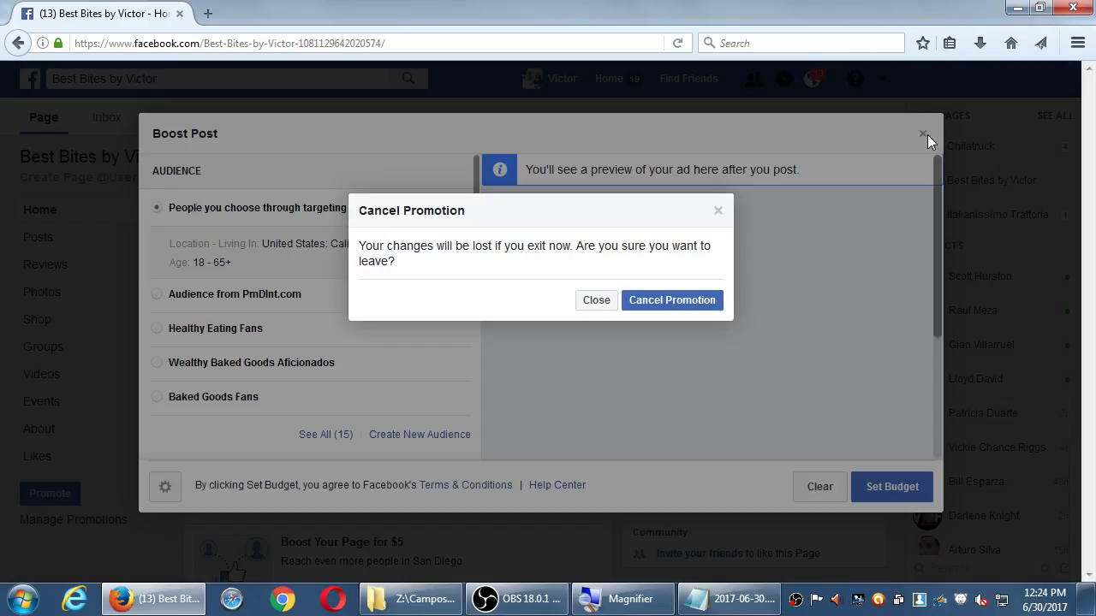
{"action": "left_click", "coordinate": [635, 303]}
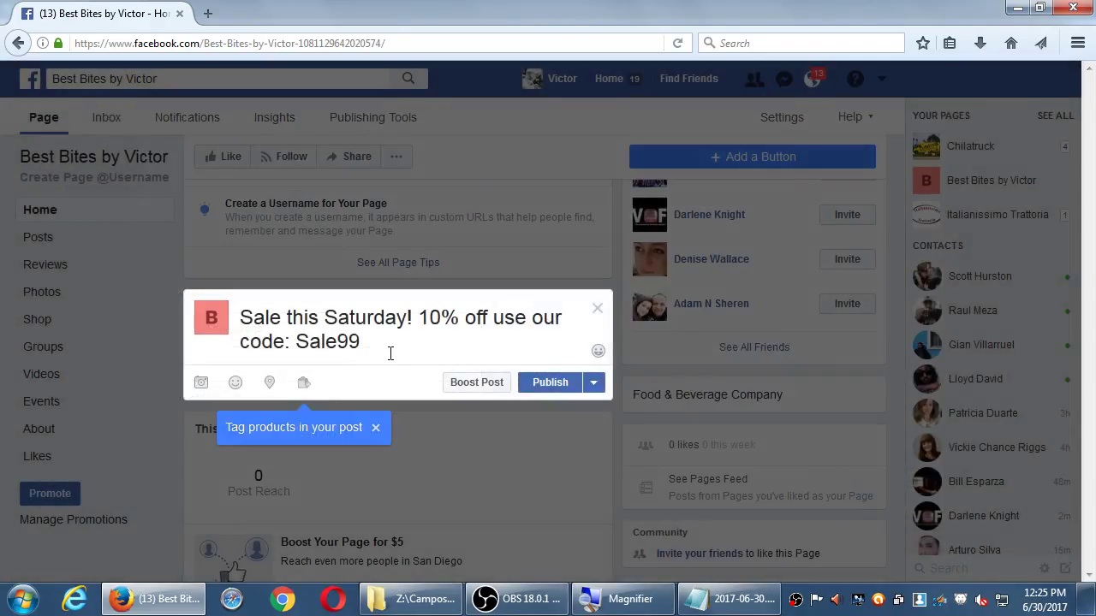
{"action": "key", "text": "F5"}
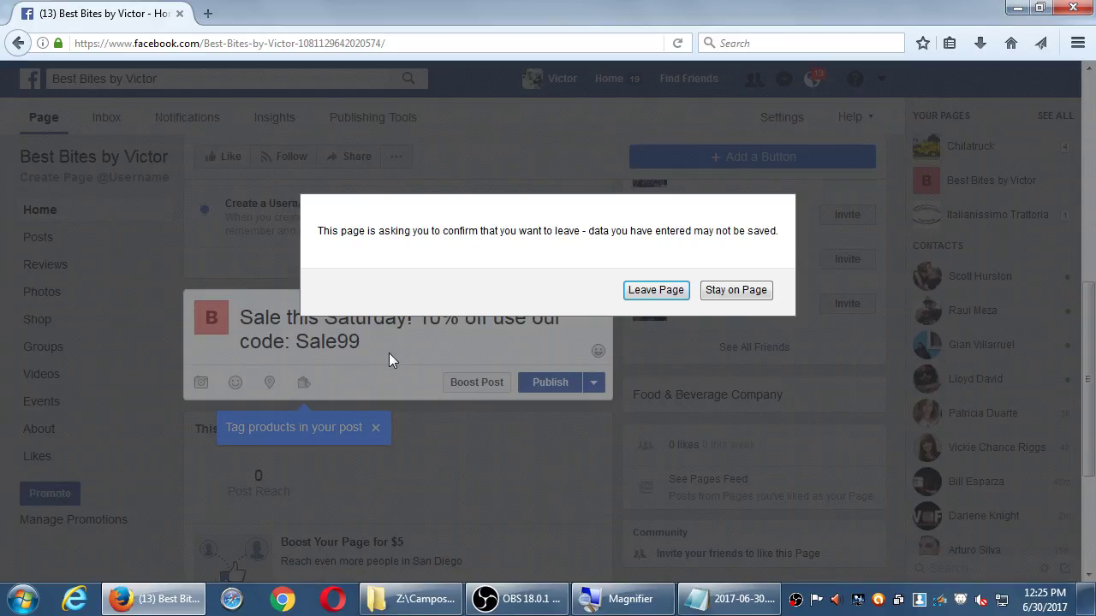
{"action": "key", "text": "Return"}
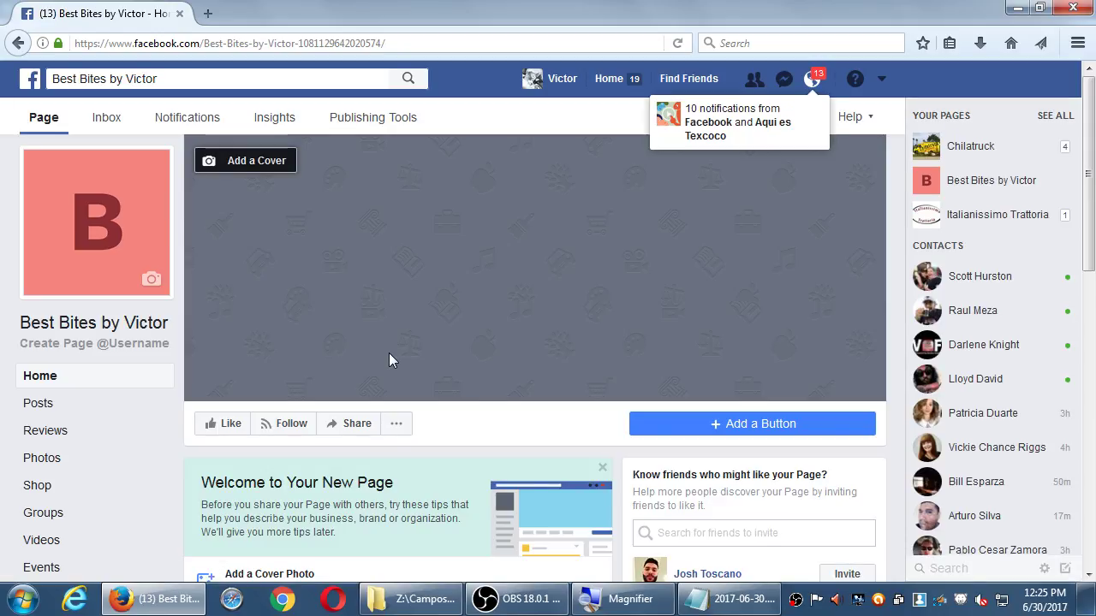
Publish a page post reading "Sale this Saturday" and bring it into view
{"action": "scroll", "coordinate": [388, 359], "scroll_direction": "down", "scroll_amount": 6}
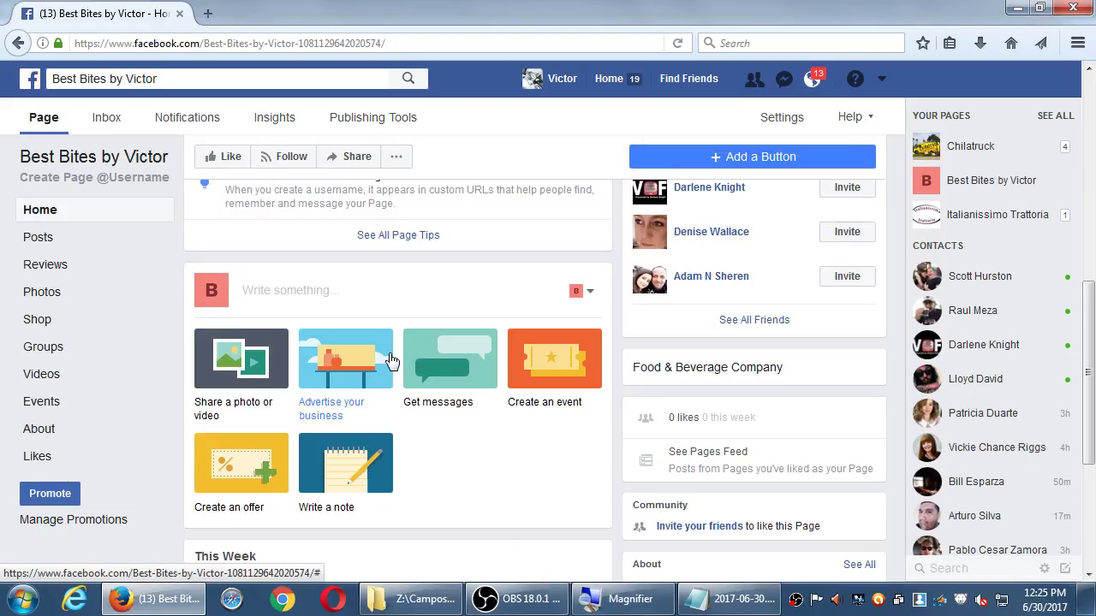
{"action": "left_click", "coordinate": [408, 298]}
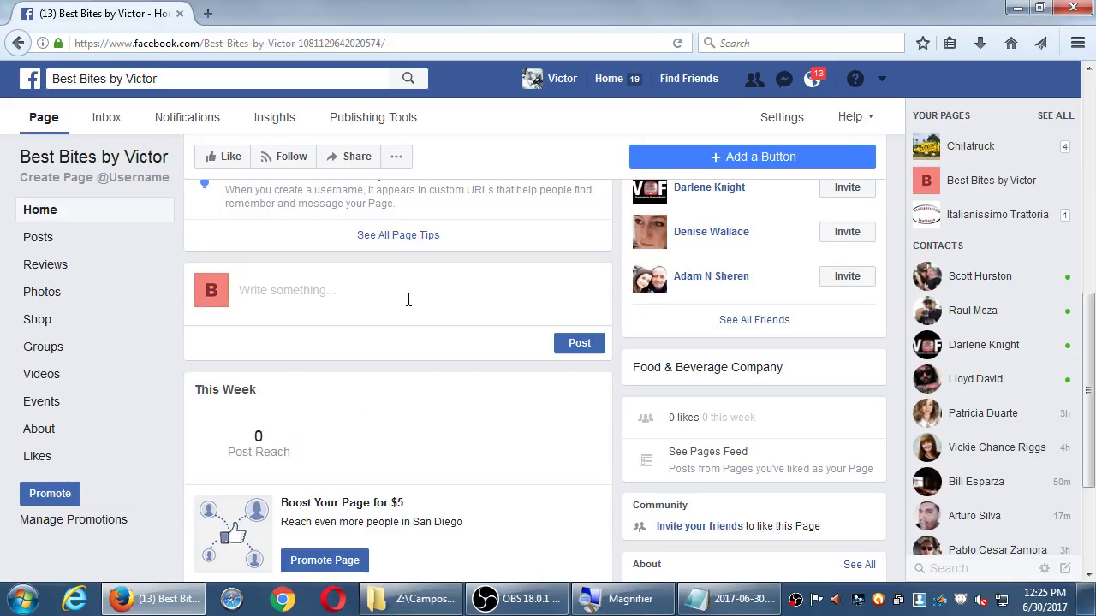
{"action": "type", "text": "Sale"}
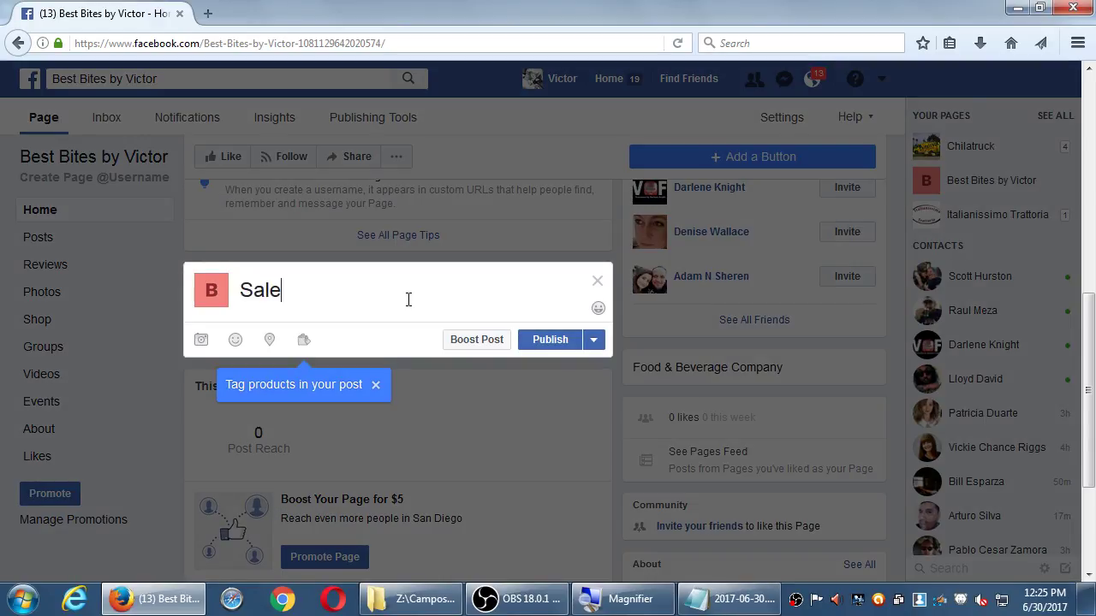
{"action": "type", "text": " this Saturday"}
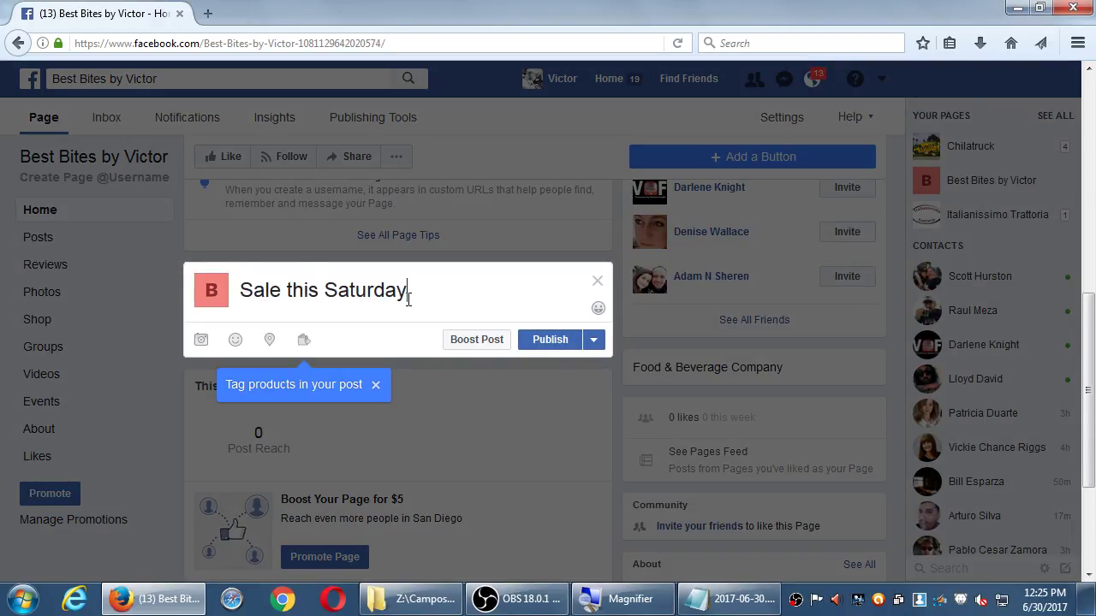
{"action": "left_click", "coordinate": [552, 340]}
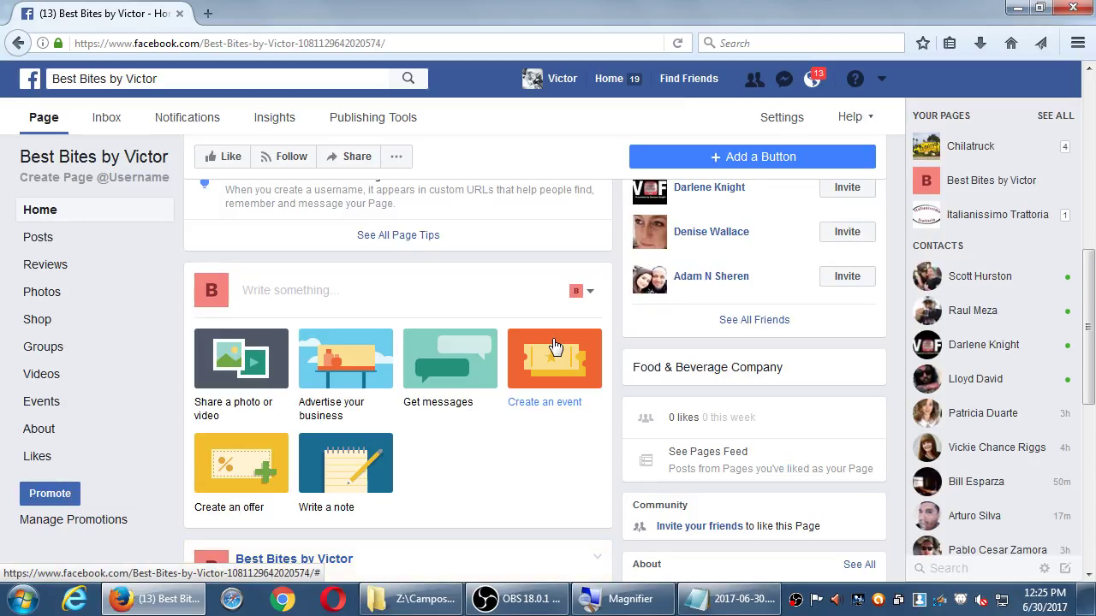
{"action": "scroll", "coordinate": [554, 345], "scroll_direction": "down", "scroll_amount": 3}
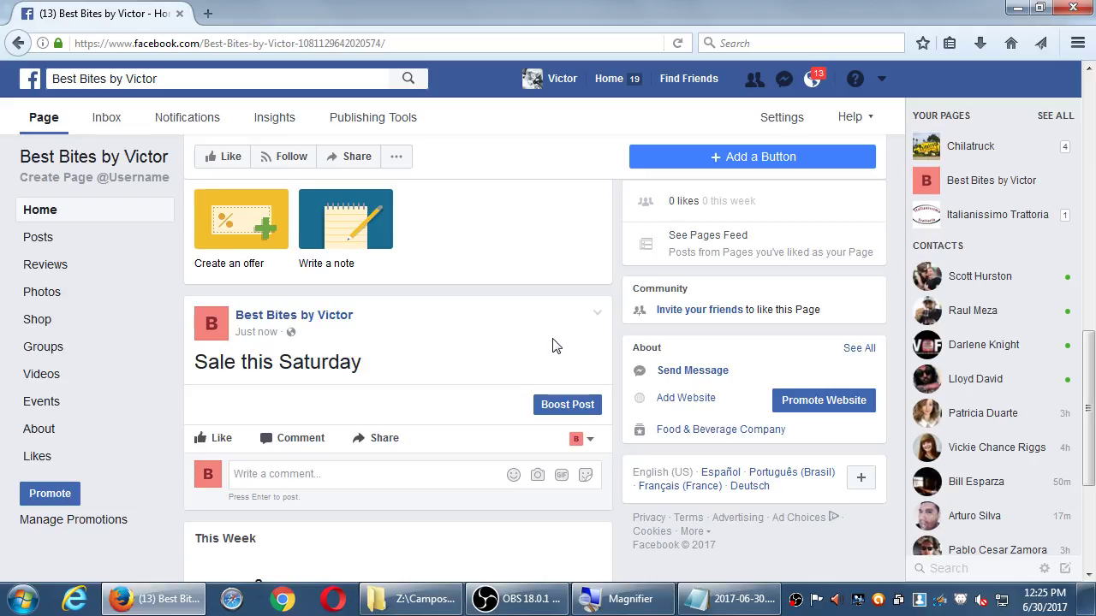
Switch to the Notepad notes and add the heading "Recommendation:" one blank line below the two approaches
{"action": "left_click", "coordinate": [700, 599]}
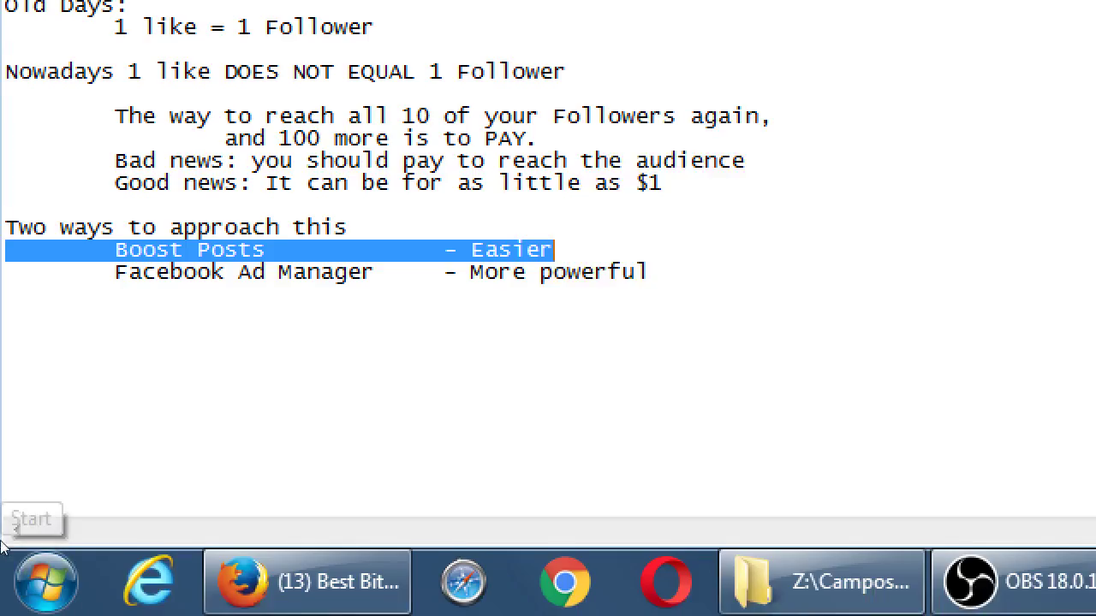
{"action": "key", "text": "Down"}
{"action": "key", "text": "Down"}
{"action": "key", "text": "Down"}
{"action": "key", "text": "Down"}
{"action": "key", "text": "Down"}
{"action": "key", "text": "Down"}
{"action": "key", "text": "Down"}
{"action": "key", "text": "Down"}
{"action": "key", "text": "Down"}
{"action": "key", "text": "Down"}
{"action": "key", "text": "Down"}
{"action": "key", "text": "Down"}
{"action": "key", "text": "Down"}
{"action": "key", "text": "Up"}
{"action": "key", "text": "Up"}
{"action": "key", "text": "Up"}
{"action": "key", "text": "Up"}
{"action": "key", "text": "Up"}
{"action": "key", "text": "Up"}
{"action": "key", "text": "Up"}
{"action": "key", "text": "Up"}
{"action": "key", "text": "Up"}
{"action": "key", "text": "Up"}
{"action": "type", "text": "Recom"}
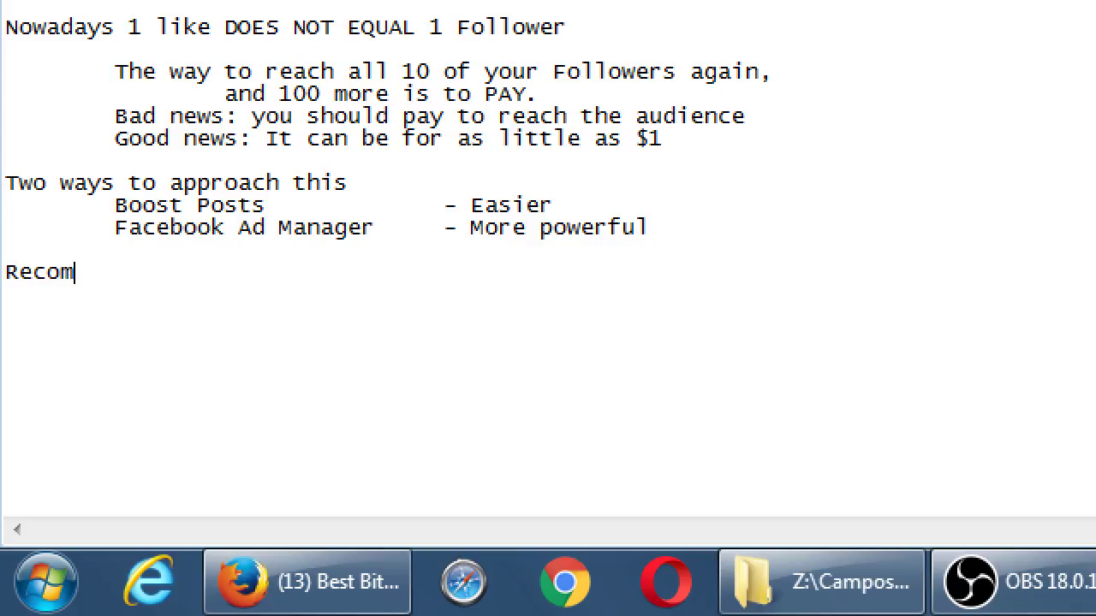
{"action": "type", "text": "mendation:"}
Add the indented line "Publish something first (Text, photo, video, link, blog)" under the Recommendation heading
{"action": "key", "text": "Return"}
{"action": "key", "text": "Tab"}
{"action": "type", "text": "Post so"}
{"action": "type", "text": "methin"}
{"action": "key", "text": "BackSpace"}
{"action": "type", "text": "f"}
{"action": "key", "text": "ctrl+shift+Left"}
{"action": "key", "text": "ctrl+shift+Left"}
{"action": "type", "text": "Publish someth"}
{"action": "key", "text": "BackSpace"}
{"action": "type", "text": "thing first (Text, photo, video, link, blog)"}
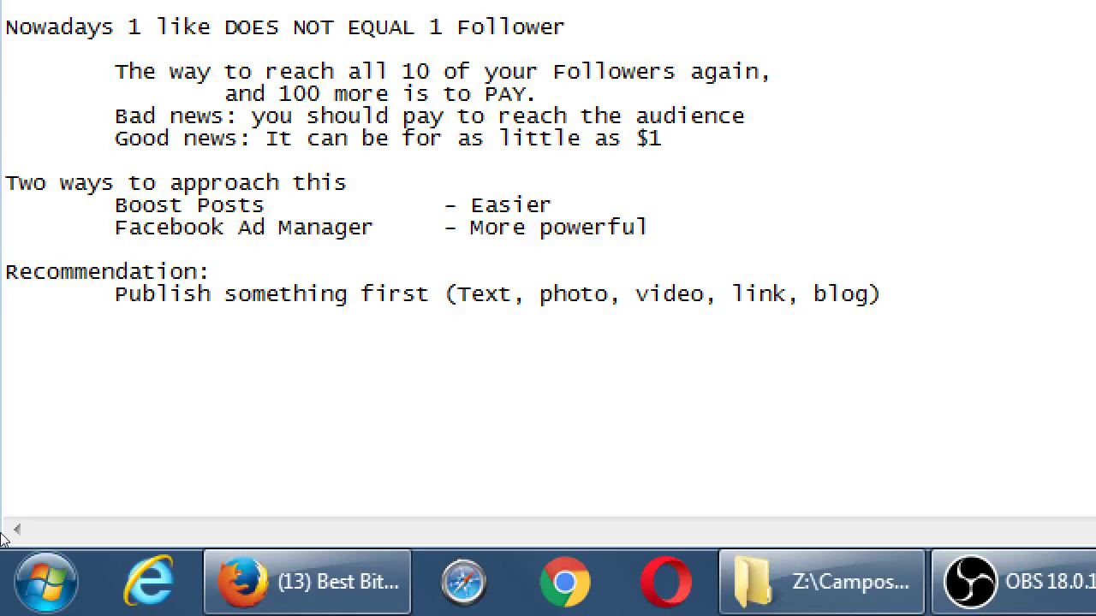
Add the indented line "Then Boost it." below the publishing recommendation, and go to the end of the notes
{"action": "key", "text": "Return"}
{"action": "key", "text": "Tab"}
{"action": "type", "text": "Then B"}
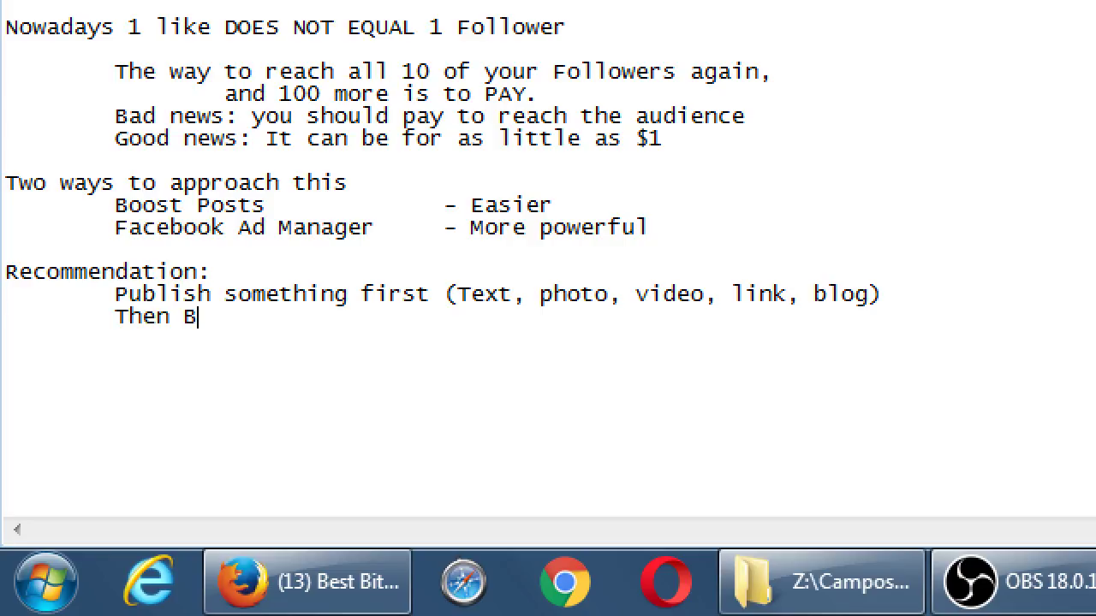
{"action": "type", "text": "oos it."}
{"action": "key", "text": "Left"}
{"action": "key", "text": "Left"}
{"action": "key", "text": "Left"}
{"action": "key", "text": "Left"}
{"action": "key", "text": "Left"}
{"action": "type", "text": "t"}
{"action": "key", "text": "ctrl+End"}
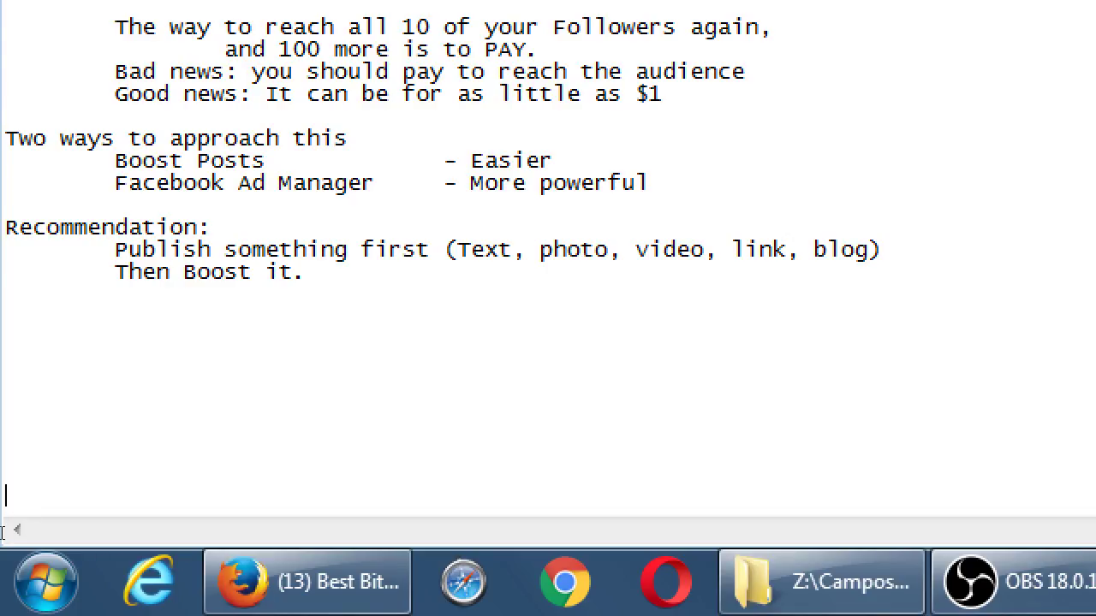
Switch from Notepad back to the Facebook page and show the account options for creating and managing ads
{"action": "key", "text": "super+minus"}
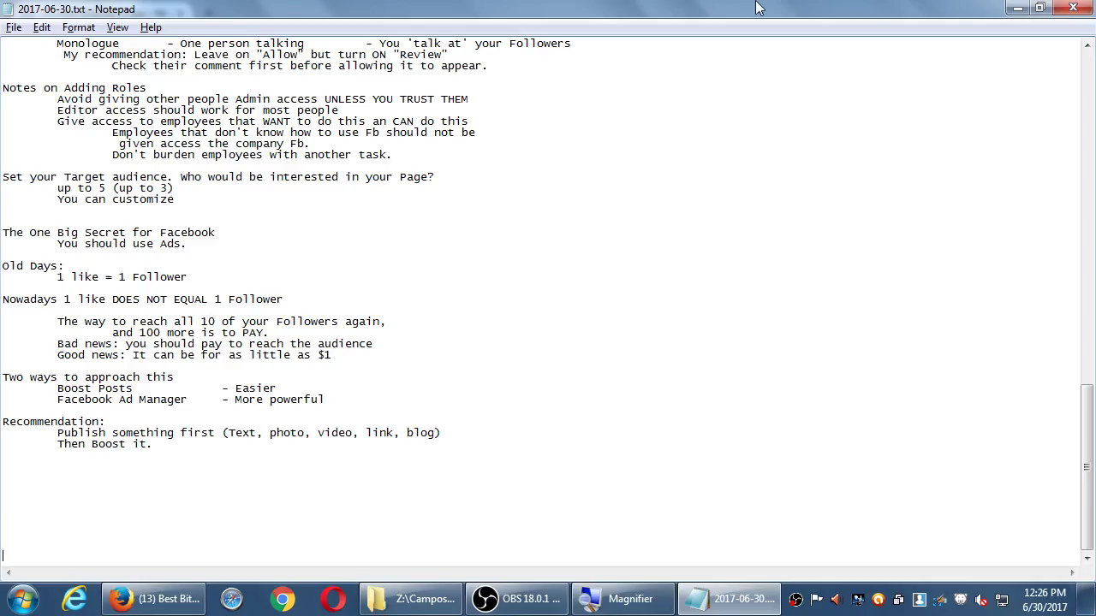
{"action": "left_click", "coordinate": [1016, 9]}
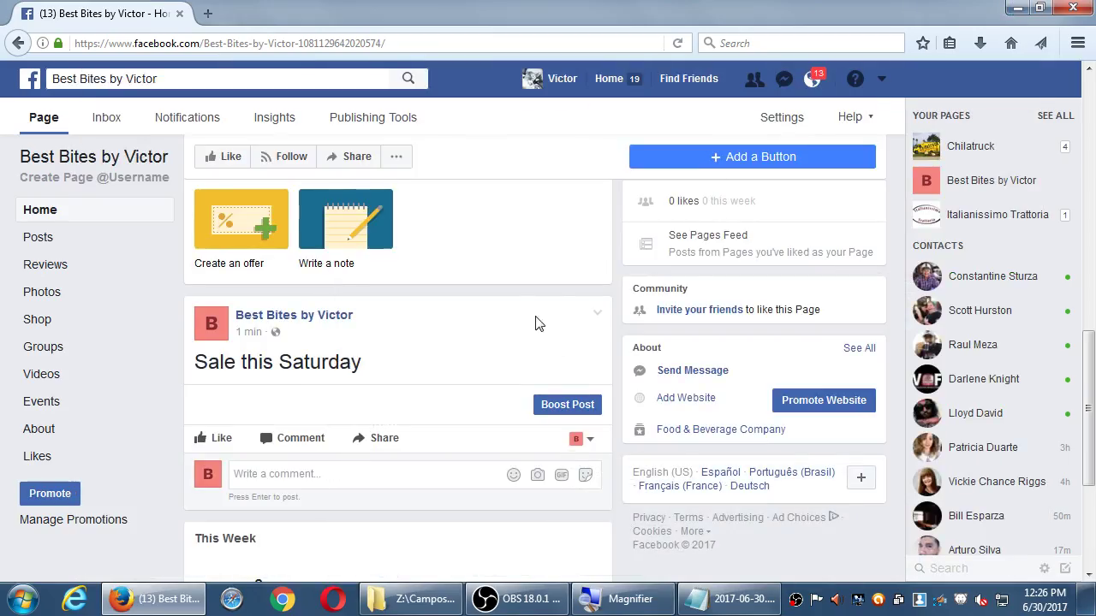
{"action": "key", "text": "super+plus"}
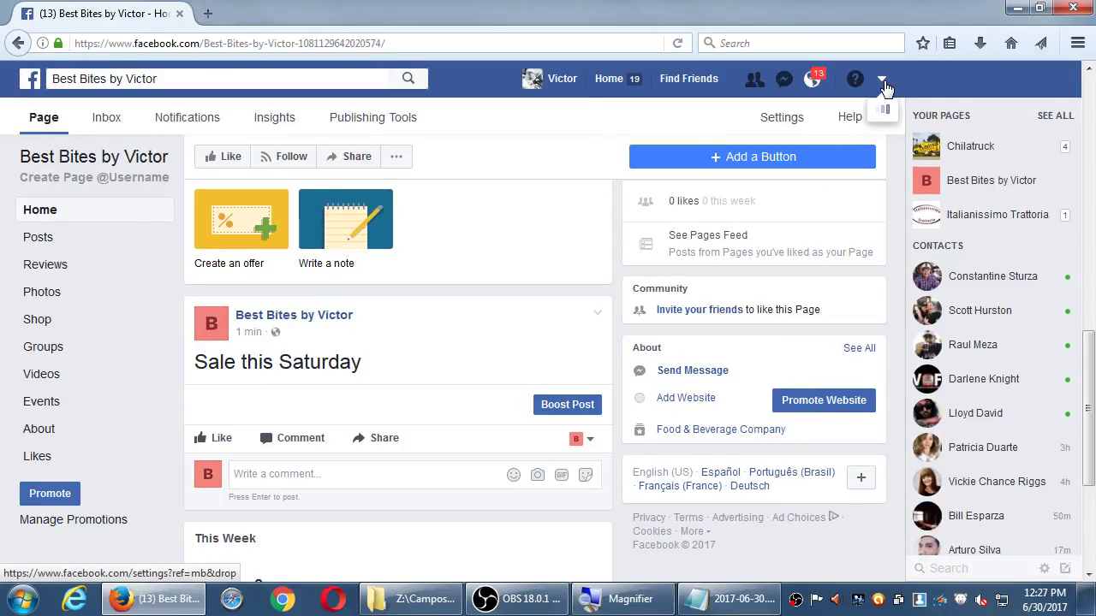
{"action": "left_click", "coordinate": [882, 82]}
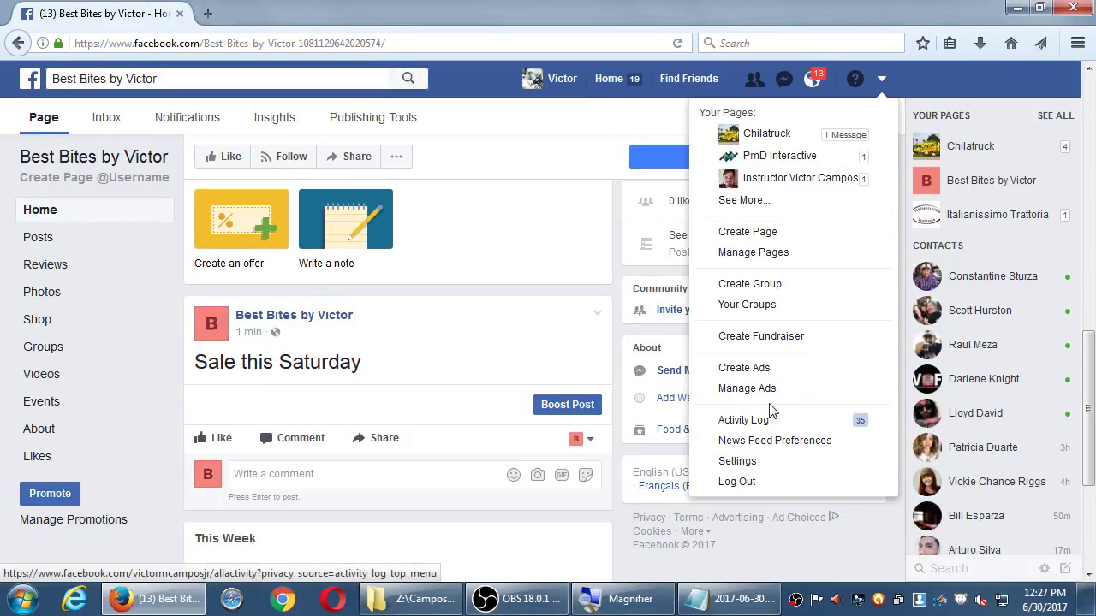
Search Facebook's Quick Help for "how to create an ad for a realtor", look over the suggested topics, and close the help
{"action": "left_click", "coordinate": [856, 83]}
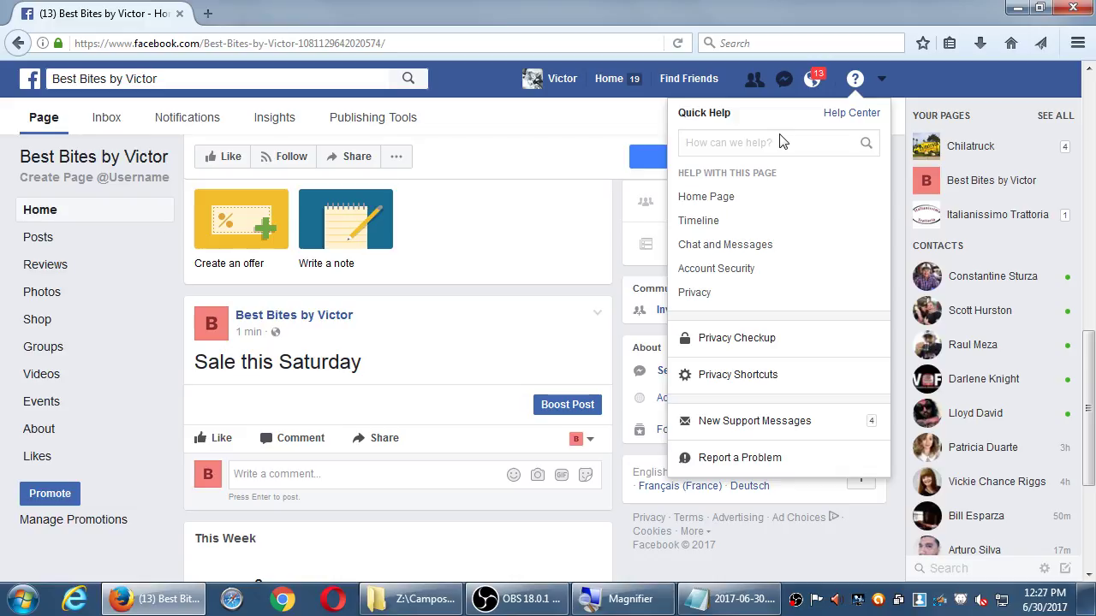
{"action": "key", "text": "super+plus"}
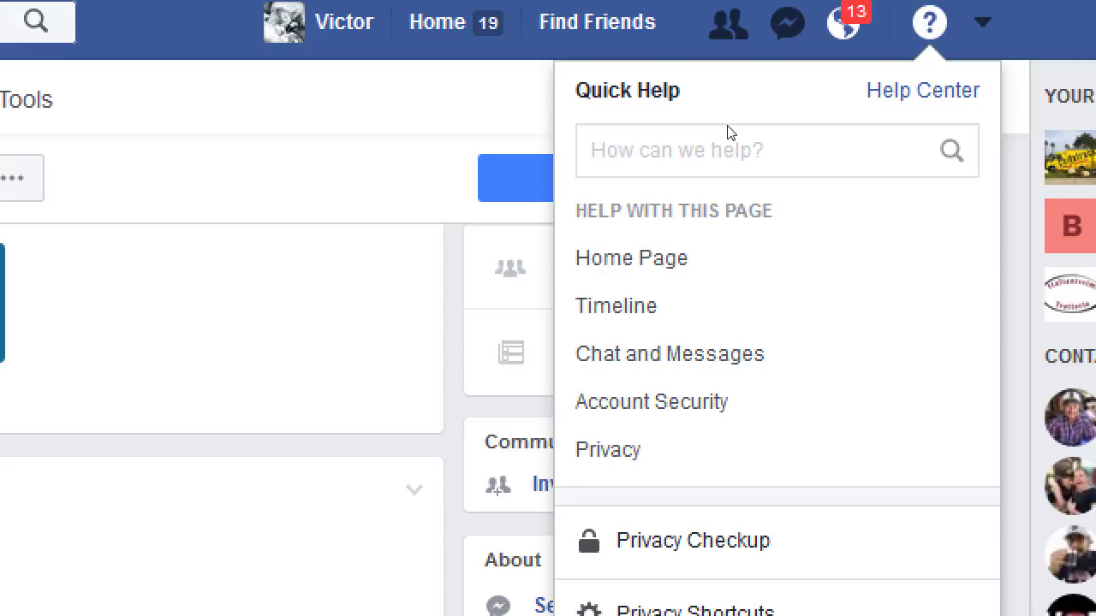
{"action": "left_click", "coordinate": [741, 150]}
{"action": "type", "text": "how to create a"}
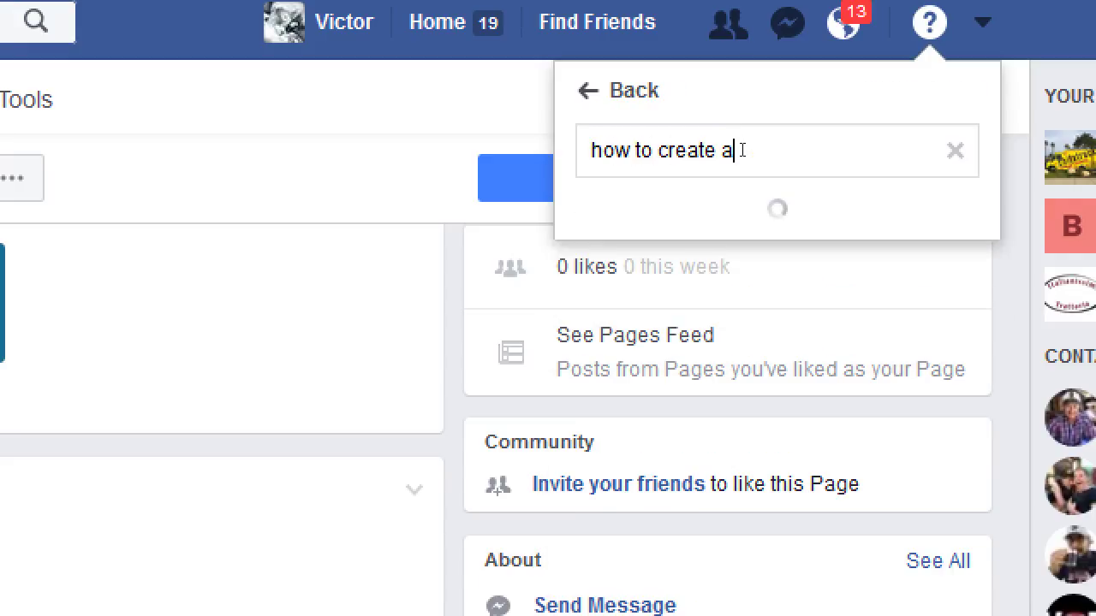
{"action": "type", "text": "n ad for a real"}
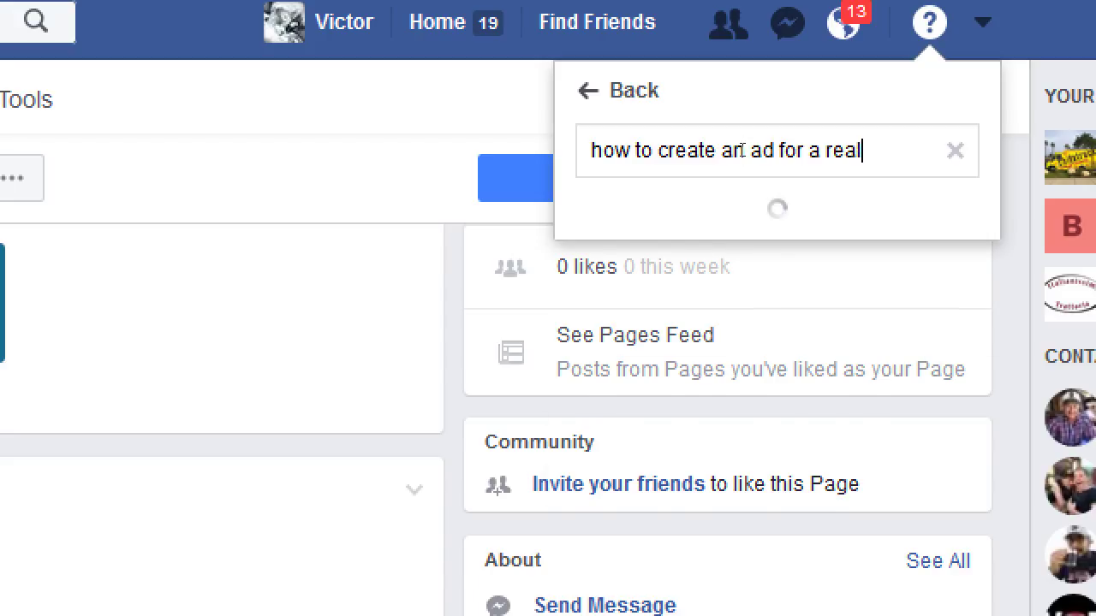
{"action": "type", "text": "tor"}
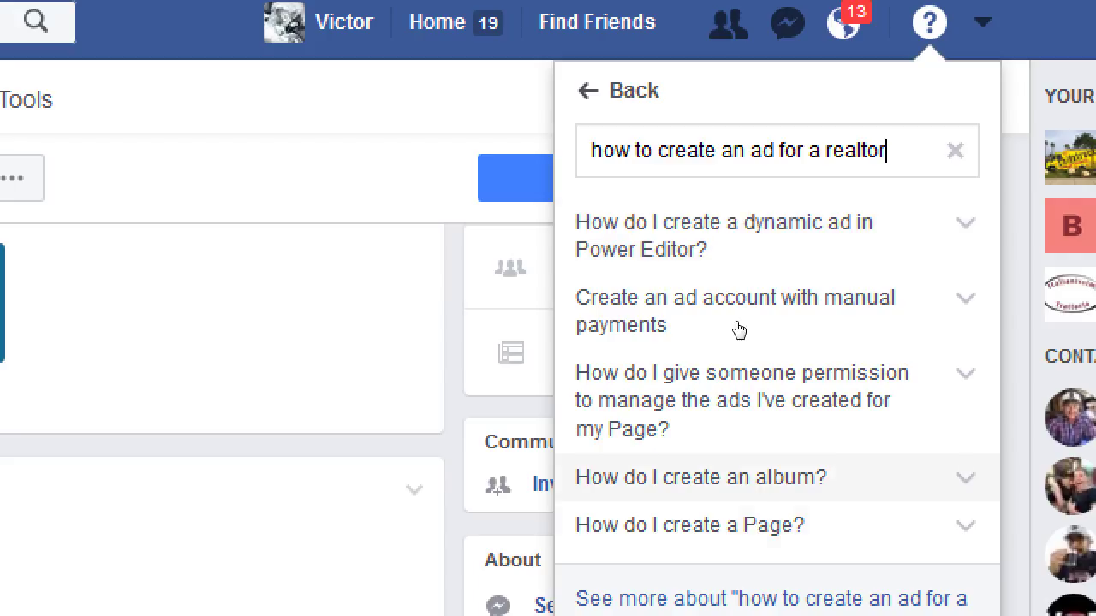
{"action": "key", "text": "Escape"}
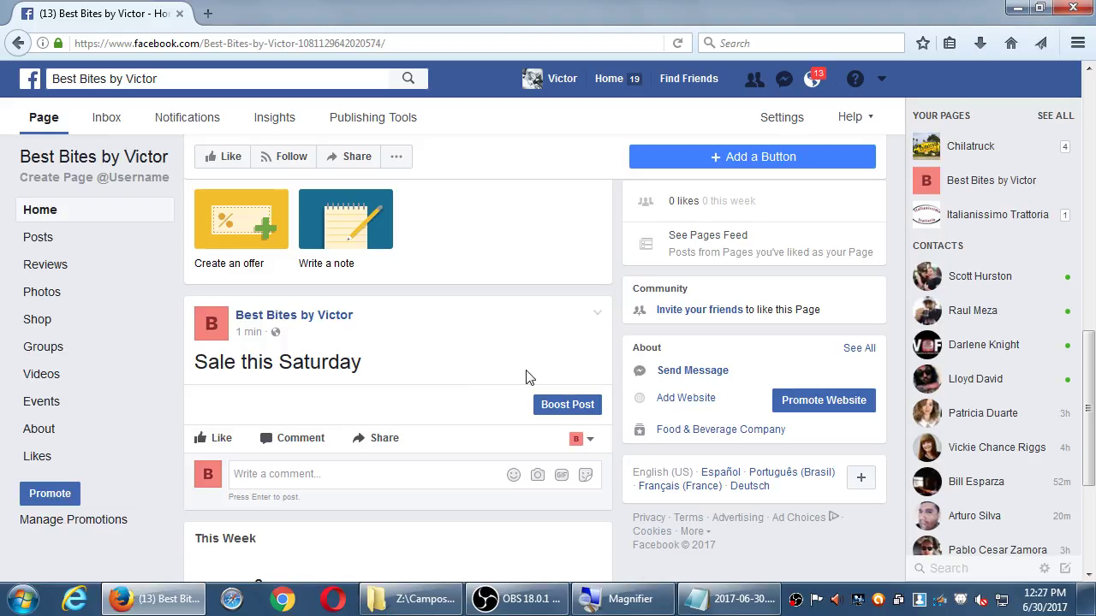
Open the boost settings for the "Sale this Saturday" post and start creating a new audience
{"action": "left_click", "coordinate": [557, 405]}
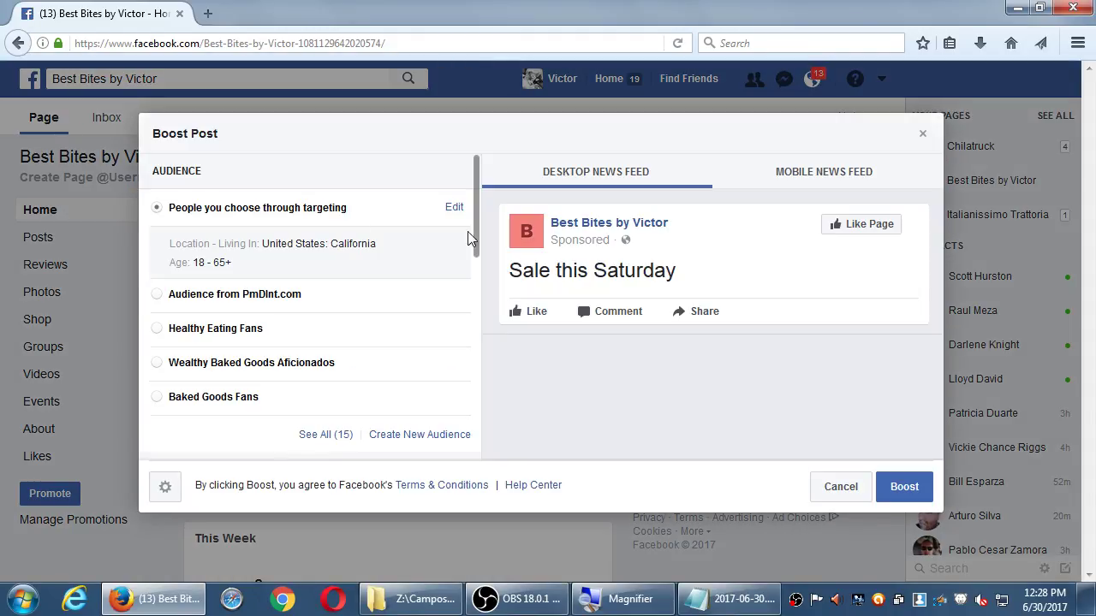
{"action": "mouse_move", "coordinate": [476, 226]}
{"action": "left_mouse_down"}
{"action": "mouse_move", "coordinate": [465, 428]}
{"action": "mouse_move", "coordinate": [458, 212]}
{"action": "mouse_move", "coordinate": [457, 433]}
{"action": "mouse_move", "coordinate": [468, 423]}
{"action": "mouse_move", "coordinate": [472, 206]}
{"action": "left_mouse_up"}
{"action": "left_click", "coordinate": [396, 439]}
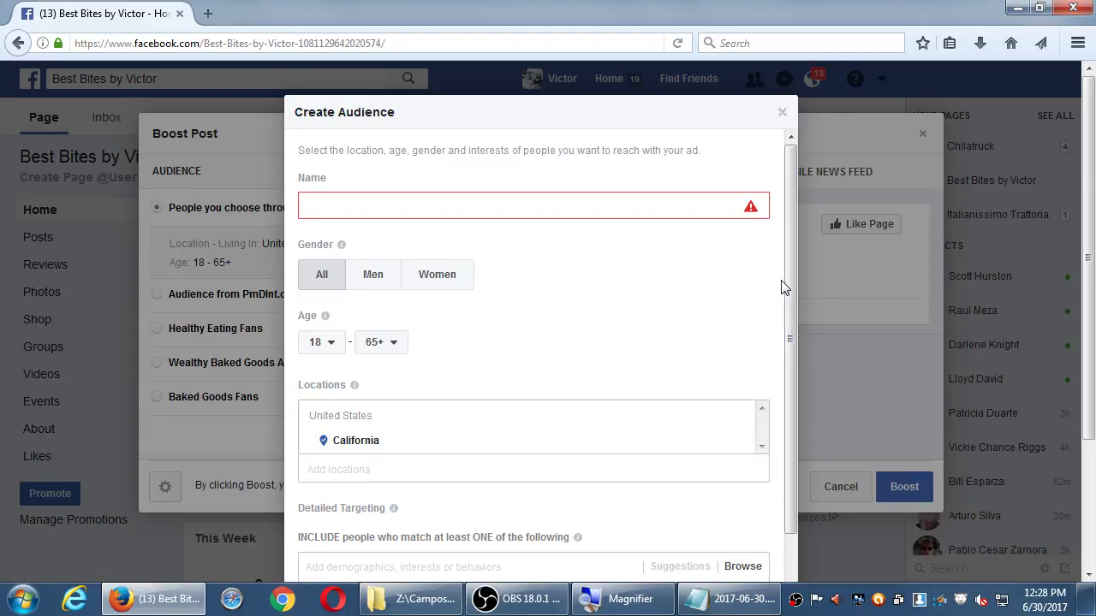
{"action": "scroll", "coordinate": [783, 286], "scroll_direction": "down", "scroll_amount": 1}
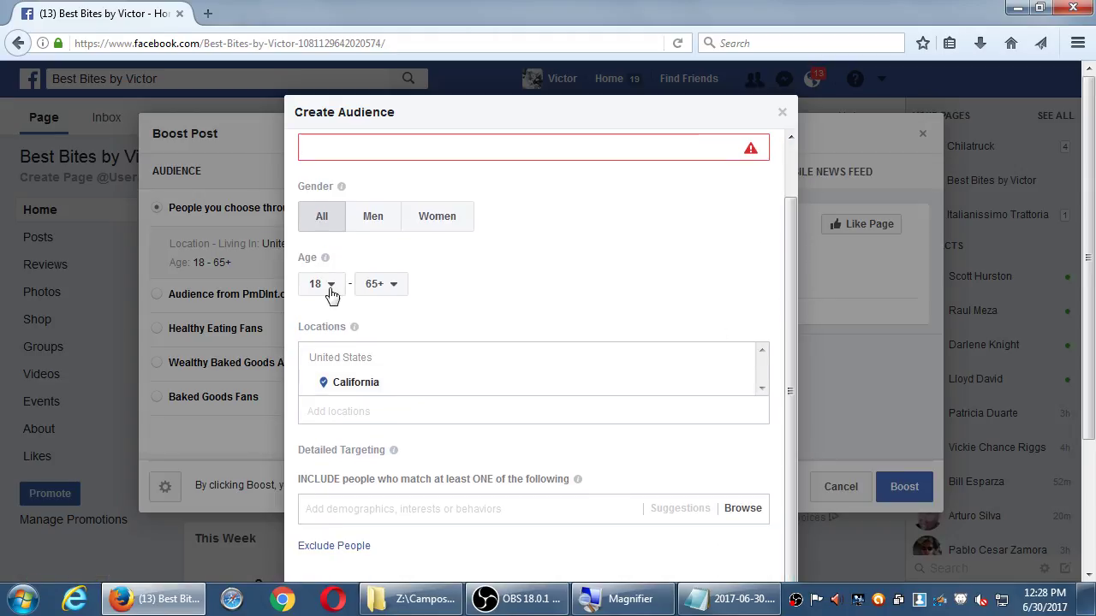
{"action": "scroll", "coordinate": [445, 428], "scroll_direction": "down", "scroll_amount": 3}
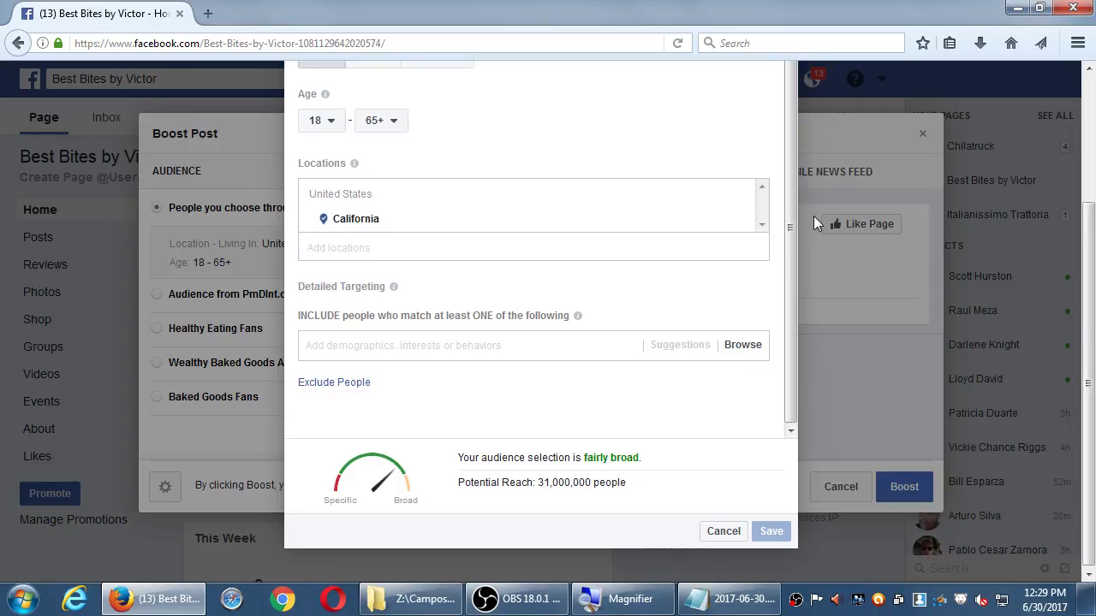
Name the new audience "Example Group"
{"action": "scroll", "coordinate": [772, 152], "scroll_direction": "up", "scroll_amount": 3}
{"action": "left_click", "coordinate": [402, 149]}
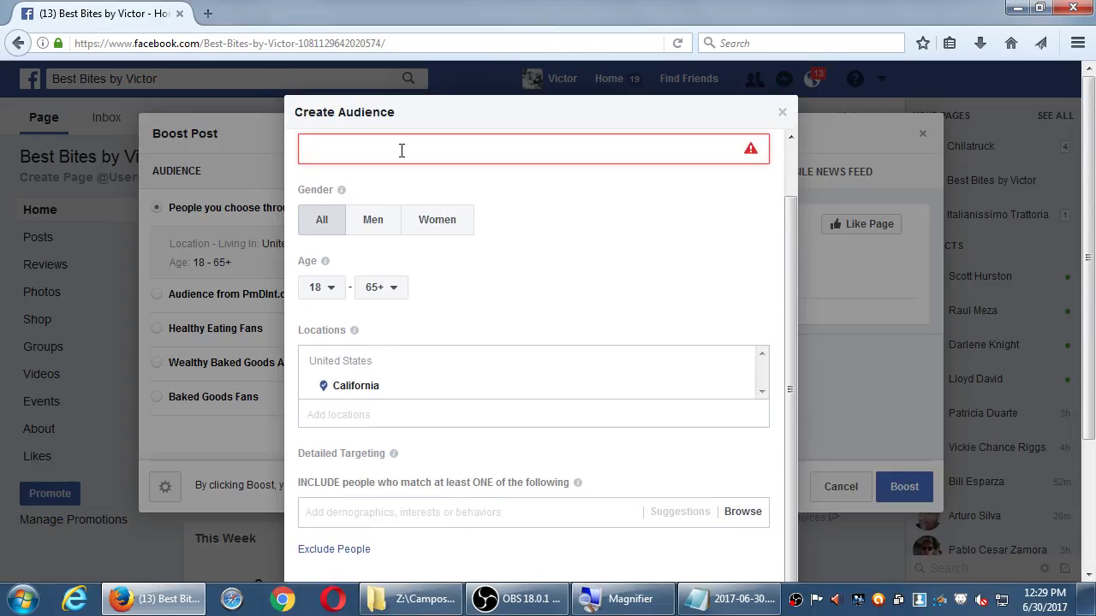
{"action": "type", "text": "Example Group"}
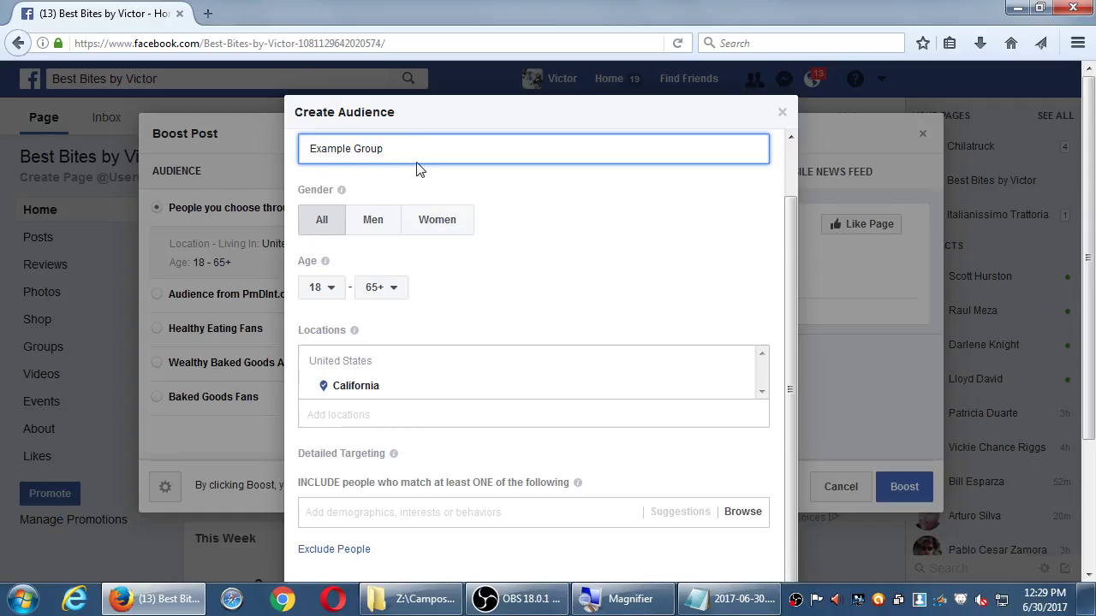
Set the minimum age of the Example Group audience to 45
{"action": "left_click", "coordinate": [332, 299]}
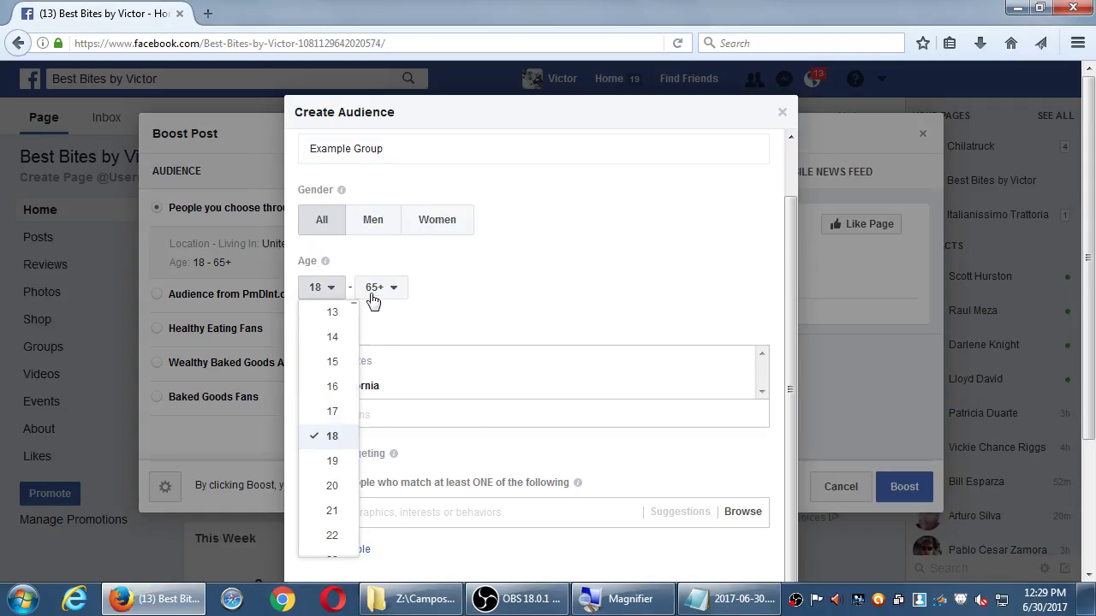
{"action": "scroll", "coordinate": [342, 462], "scroll_direction": "down", "scroll_amount": 5}
{"action": "scroll", "coordinate": [340, 463], "scroll_direction": "down", "scroll_amount": 5}
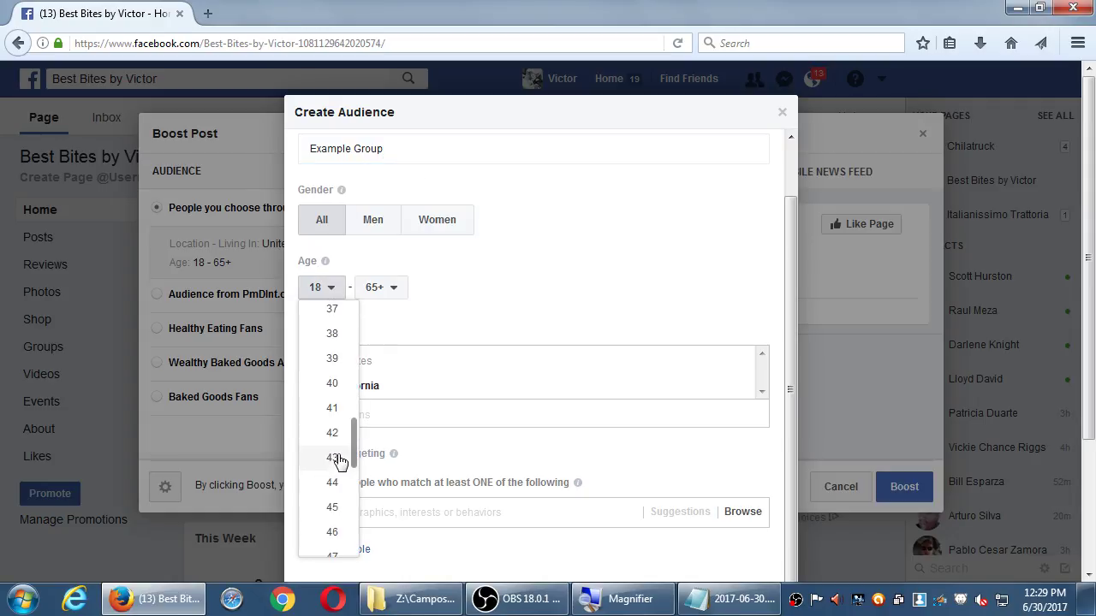
{"action": "left_click", "coordinate": [341, 509]}
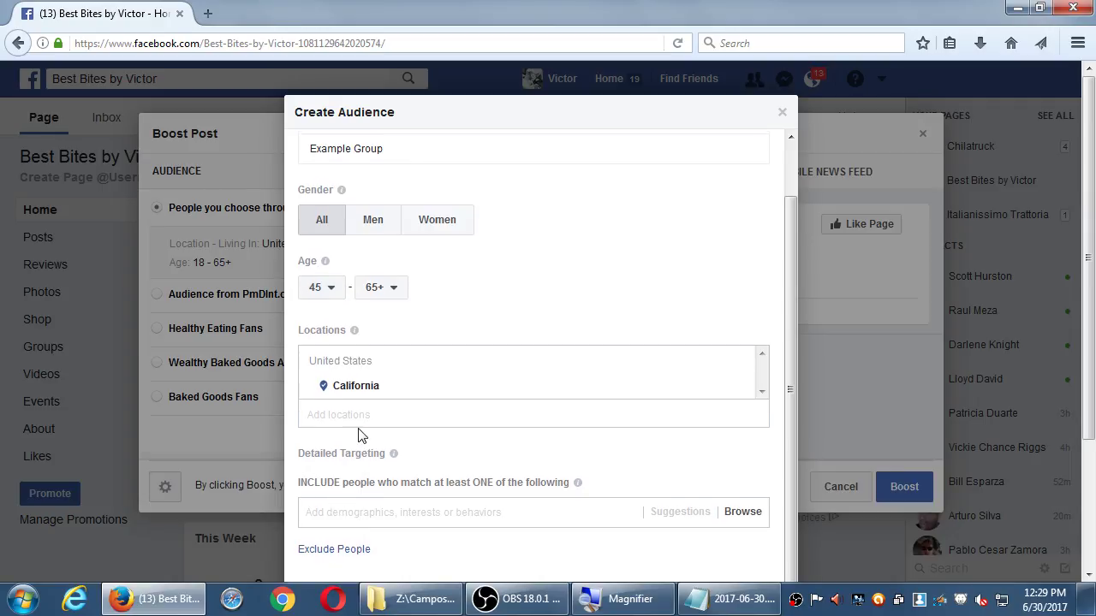
Search the detailed targeting for "cookies" and include the Cookies purchase behavior
{"action": "scroll", "coordinate": [364, 391], "scroll_direction": "down", "scroll_amount": 3}
{"action": "left_click", "coordinate": [387, 346]}
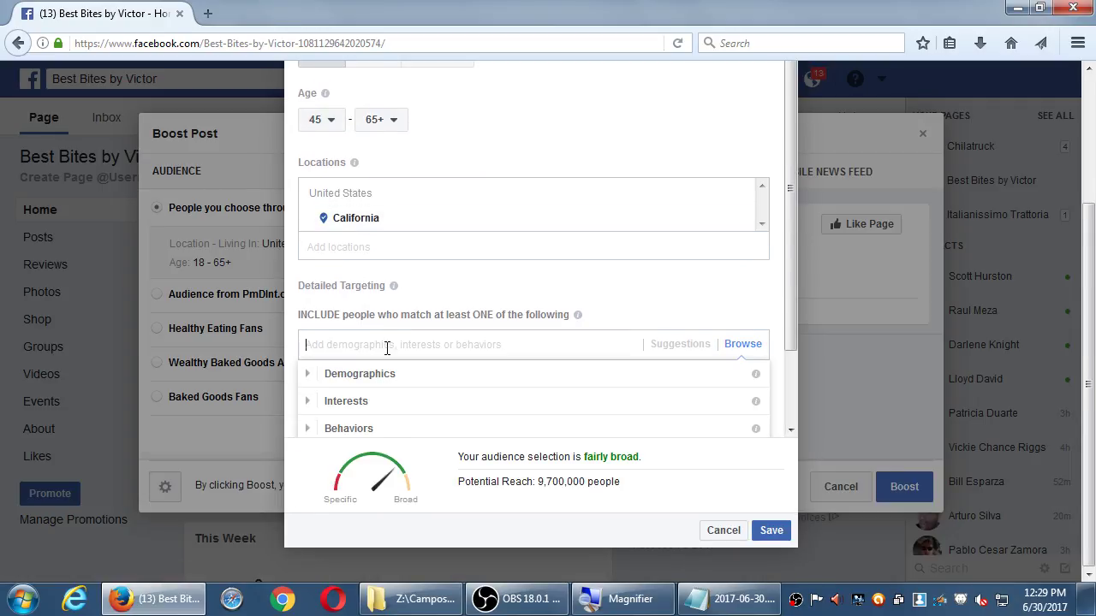
{"action": "type", "text": "cookies"}
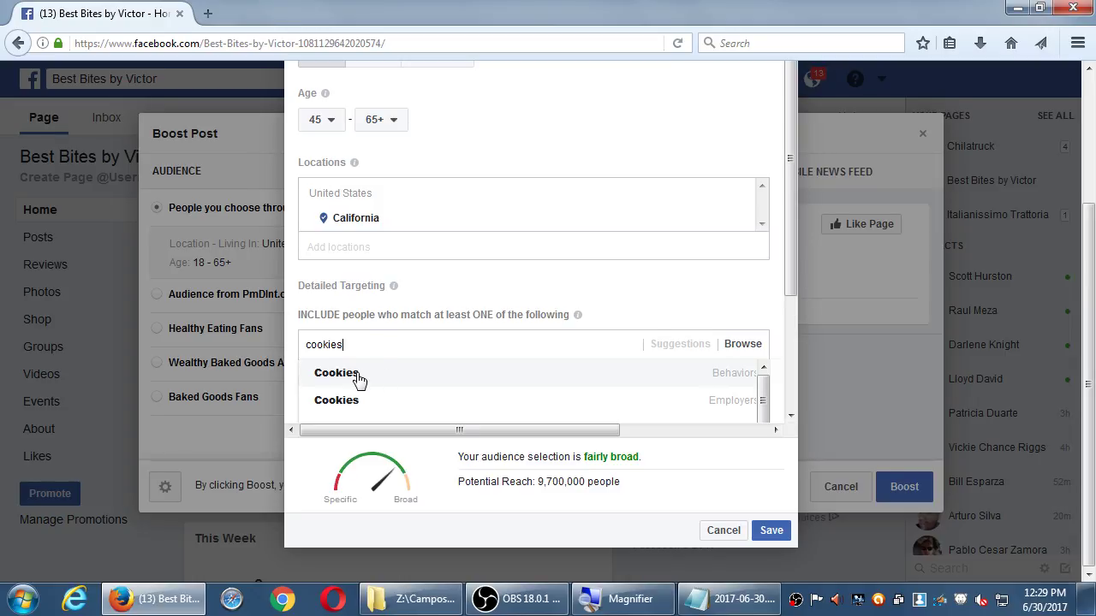
{"action": "left_click", "coordinate": [357, 376]}
{"action": "scroll", "coordinate": [758, 288], "scroll_direction": "down", "scroll_amount": 3}
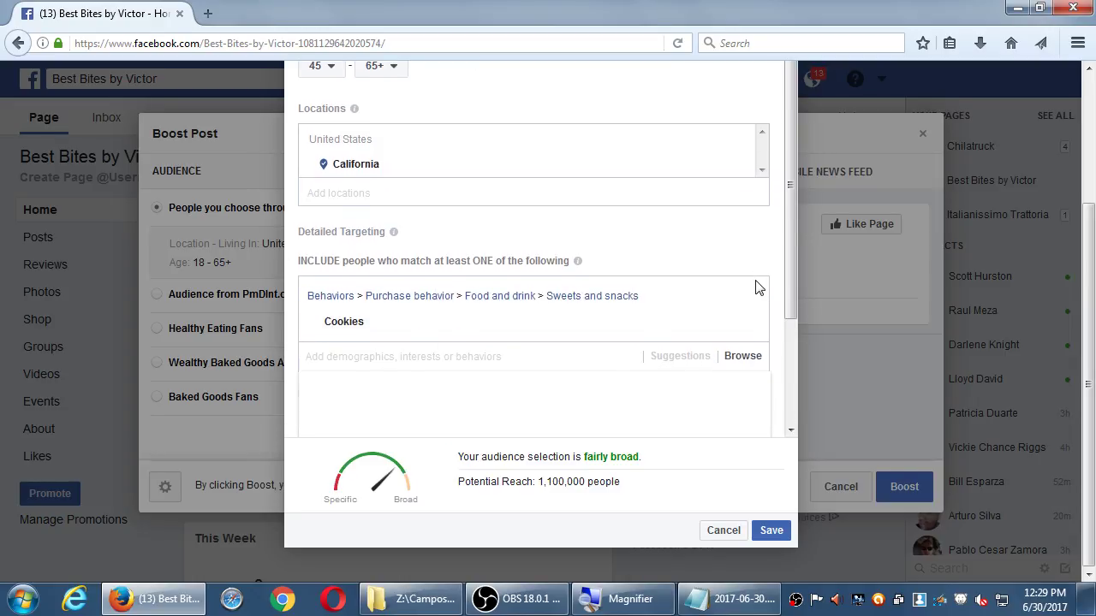
Search the detailed targeting for "healthy eating" and include the Eating Healthy interest
{"action": "scroll", "coordinate": [758, 287], "scroll_direction": "down", "scroll_amount": 2}
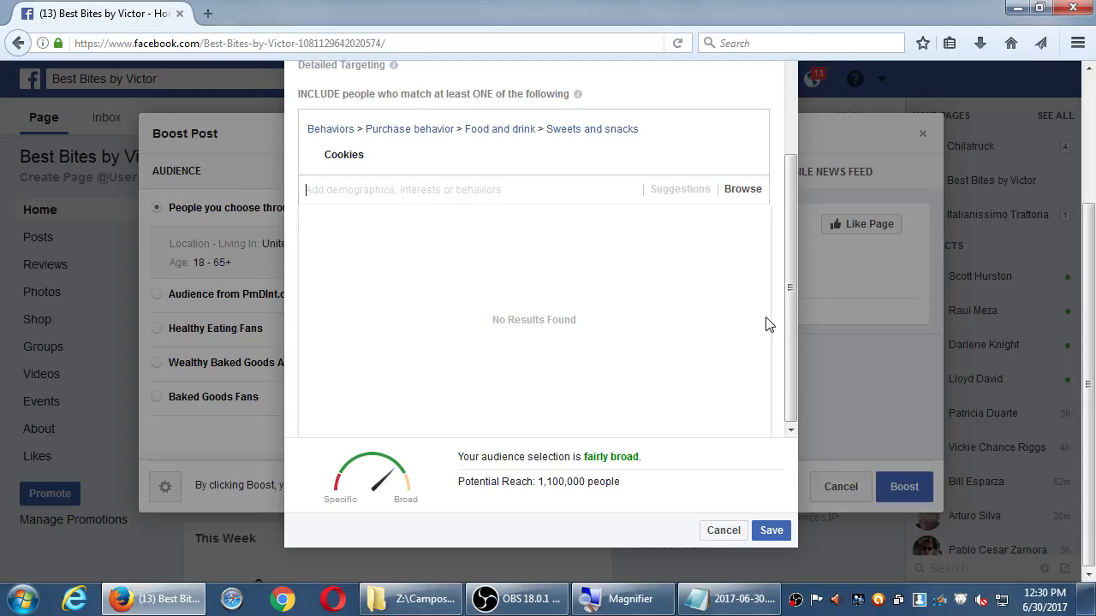
{"action": "type", "text": "healthy eatin"}
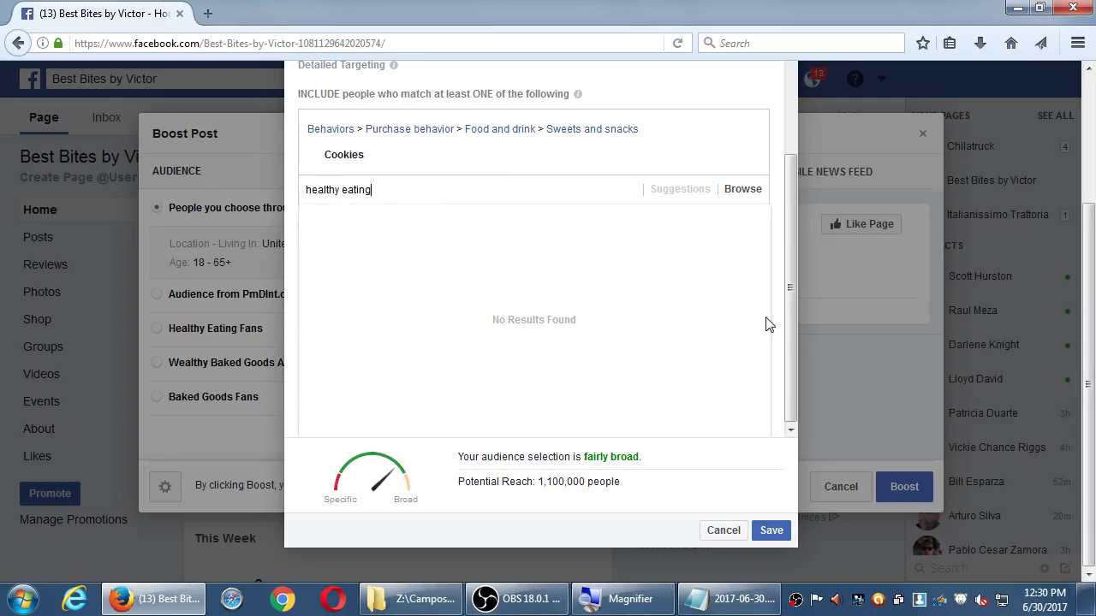
{"action": "type", "text": "g"}
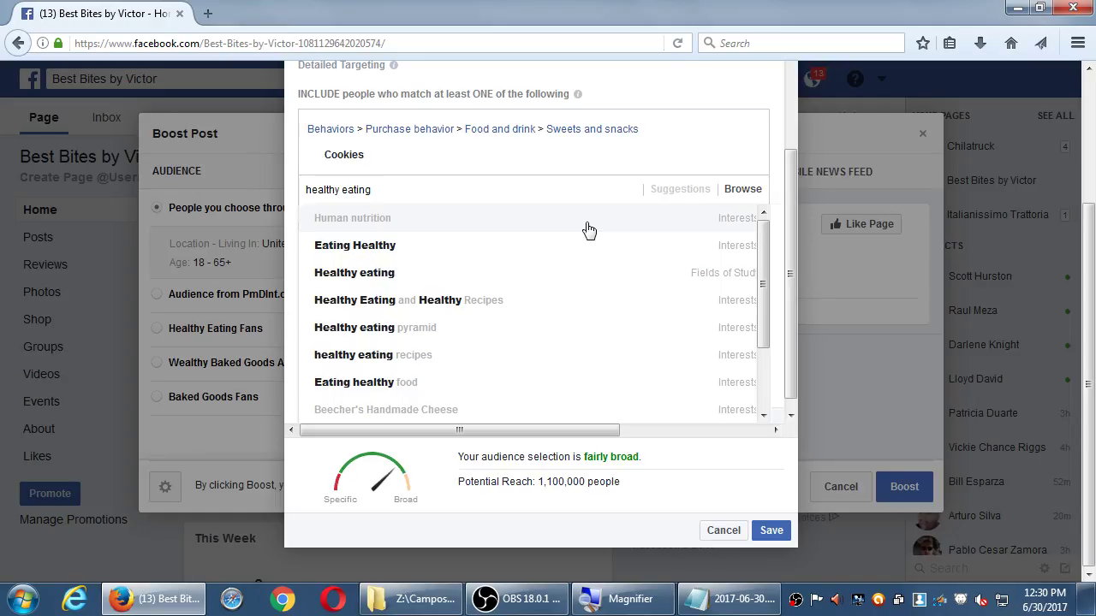
{"action": "left_click", "coordinate": [433, 251]}
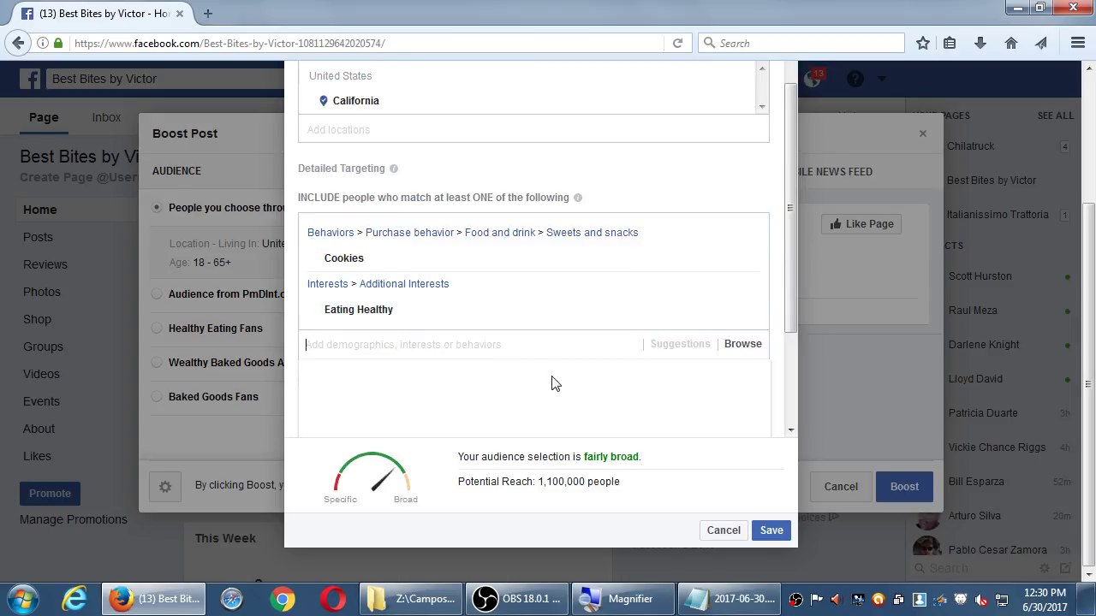
Remove California from the audience's locations
{"action": "scroll", "coordinate": [556, 384], "scroll_direction": "down", "scroll_amount": 3}
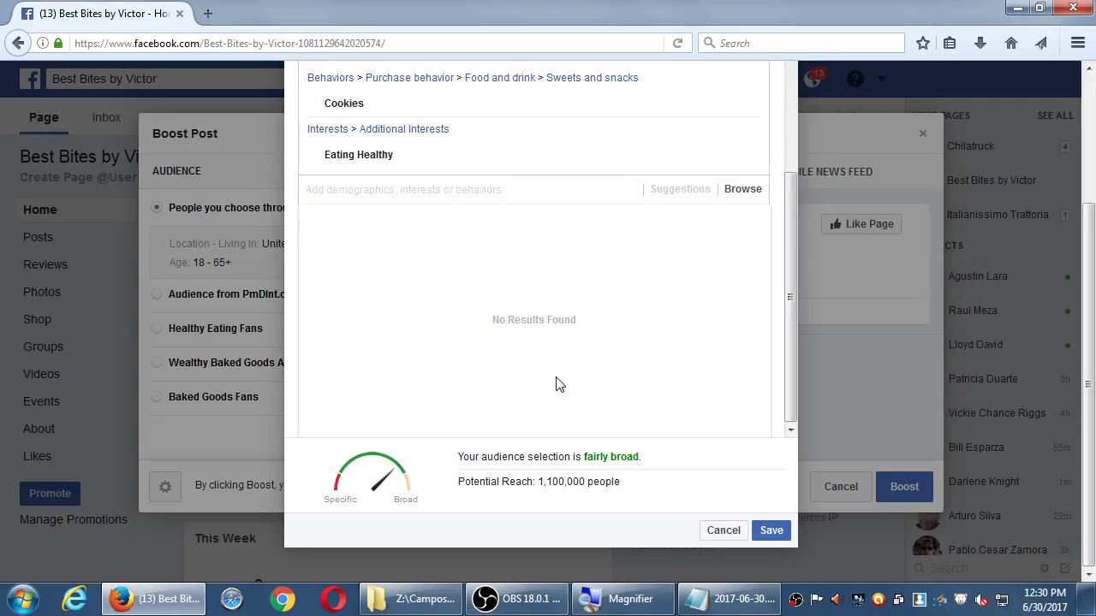
{"action": "scroll", "coordinate": [555, 385], "scroll_direction": "up", "scroll_amount": 6}
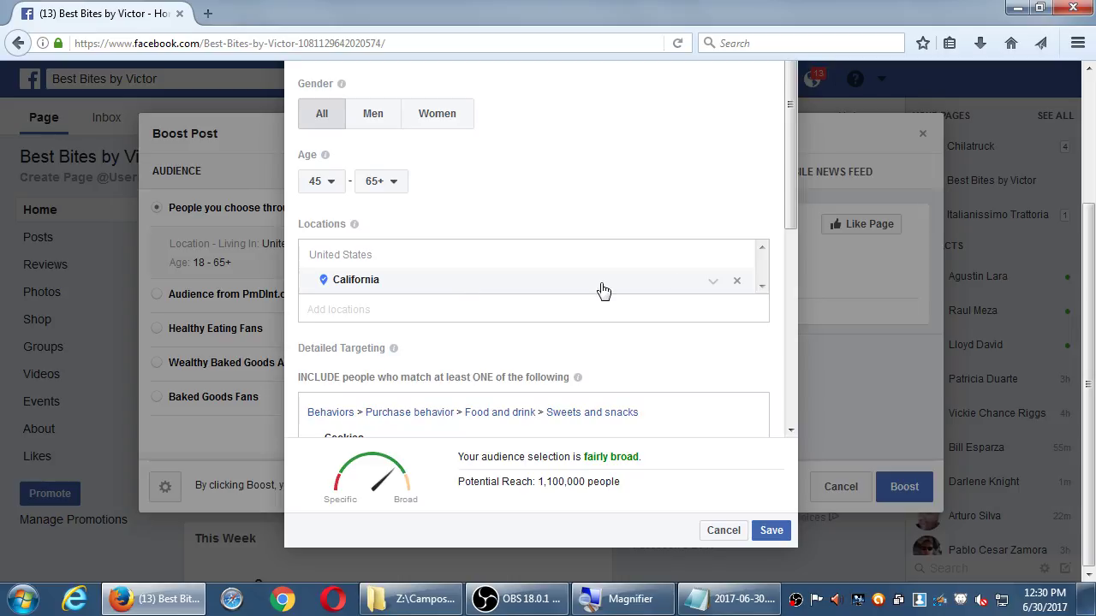
{"action": "left_click", "coordinate": [737, 282]}
Try to find a local beach area by searching the audience locations for "pacific beach" and "ocean beach"
{"action": "left_click", "coordinate": [404, 294]}
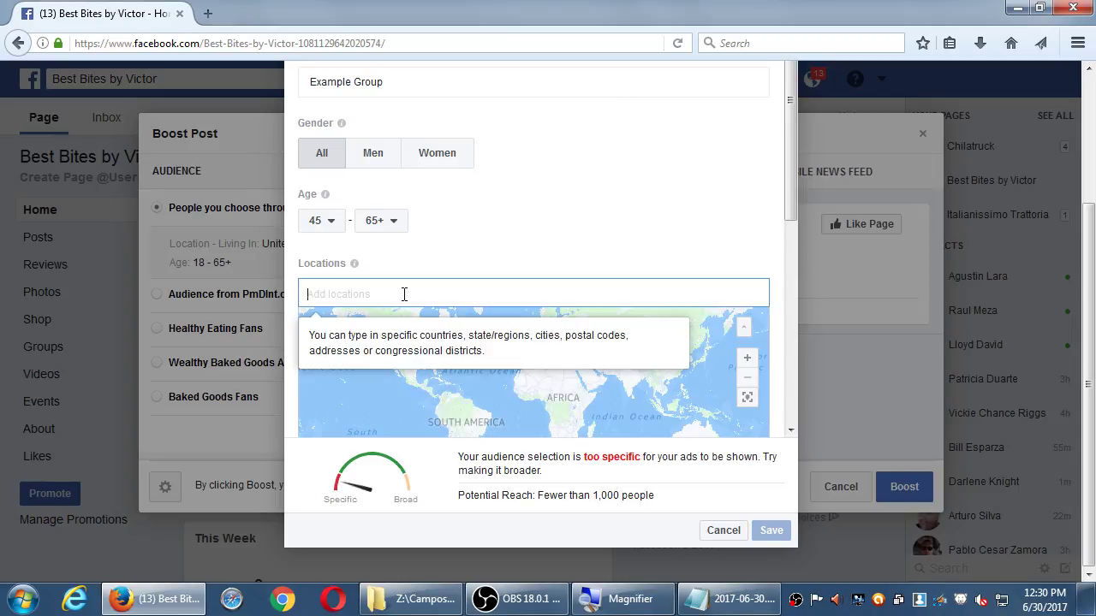
{"action": "type", "text": "pacific"}
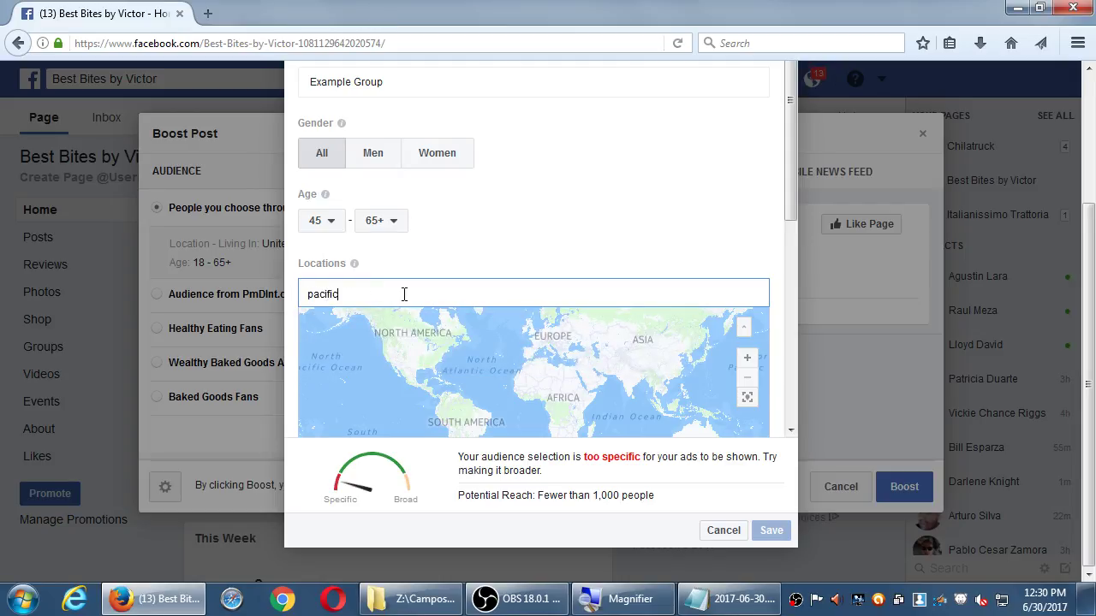
{"action": "type", "text": " beach"}
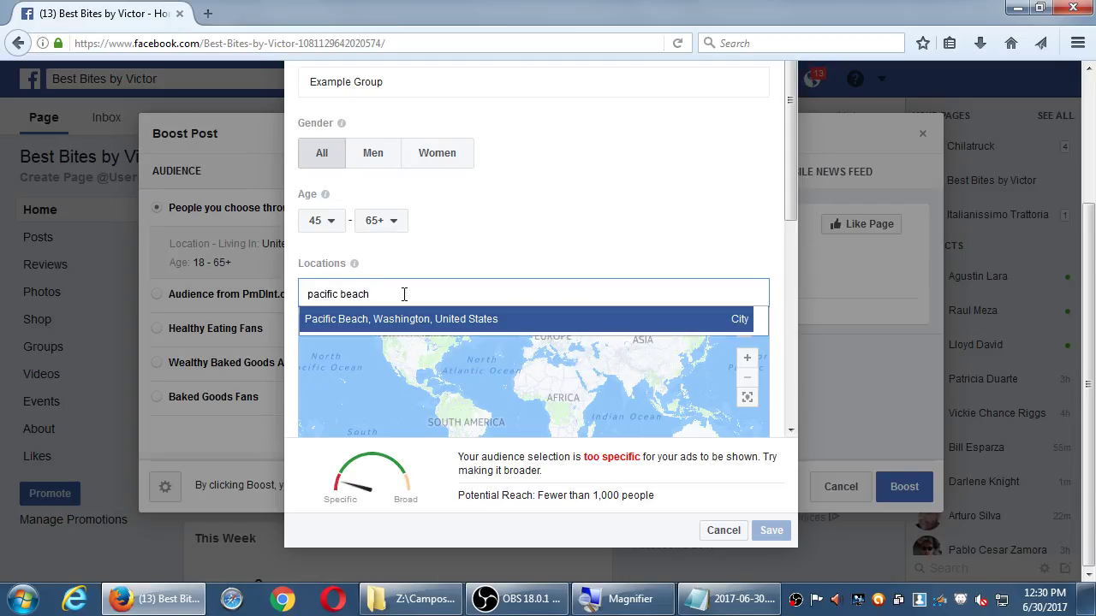
{"action": "scroll", "coordinate": [404, 294], "scroll_direction": "down", "scroll_amount": 2}
{"action": "key", "text": "ctrl+a"}
{"action": "type", "text": "ocean beach"}
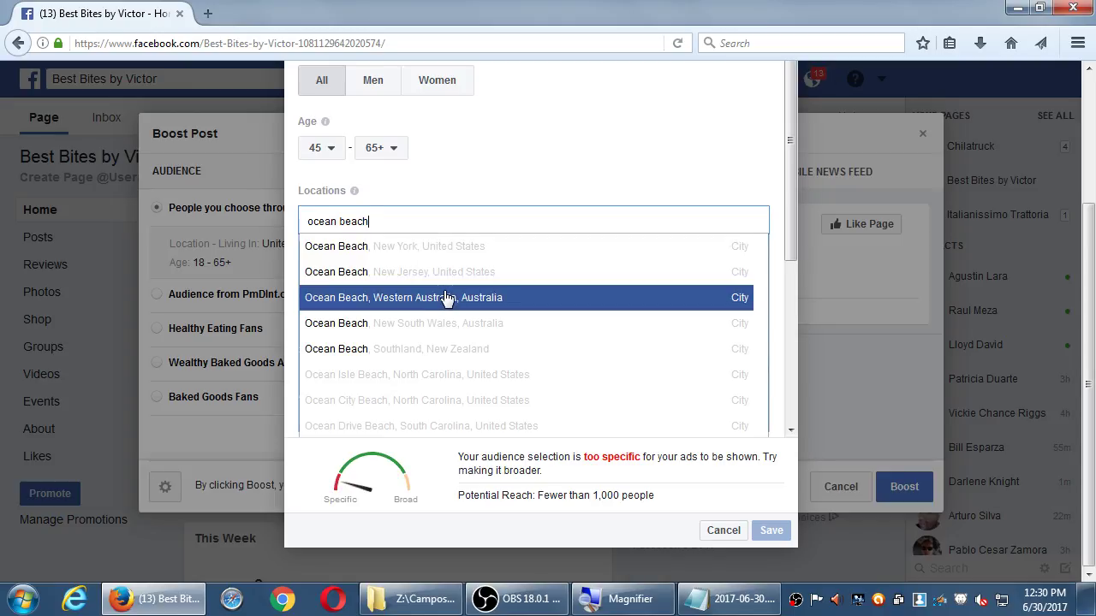
{"action": "scroll", "coordinate": [445, 303], "scroll_direction": "down", "scroll_amount": 1}
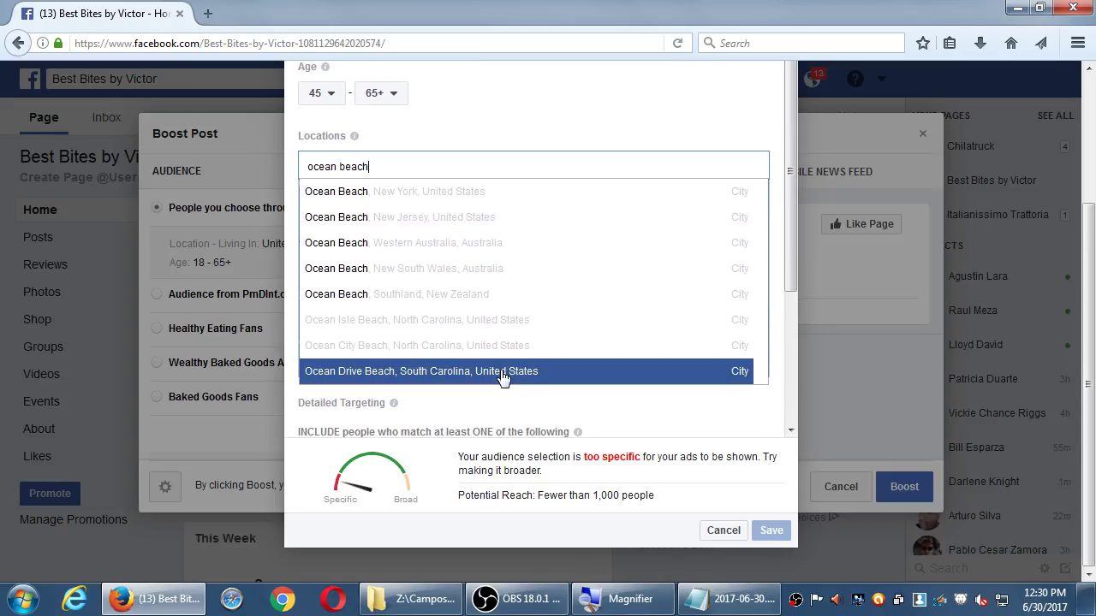
Search the locations for "la jolla" and add La Jolla, California, United States as the audience's location
{"action": "triple_click", "coordinate": [429, 164]}
{"action": "type", "text": "la jolla"}
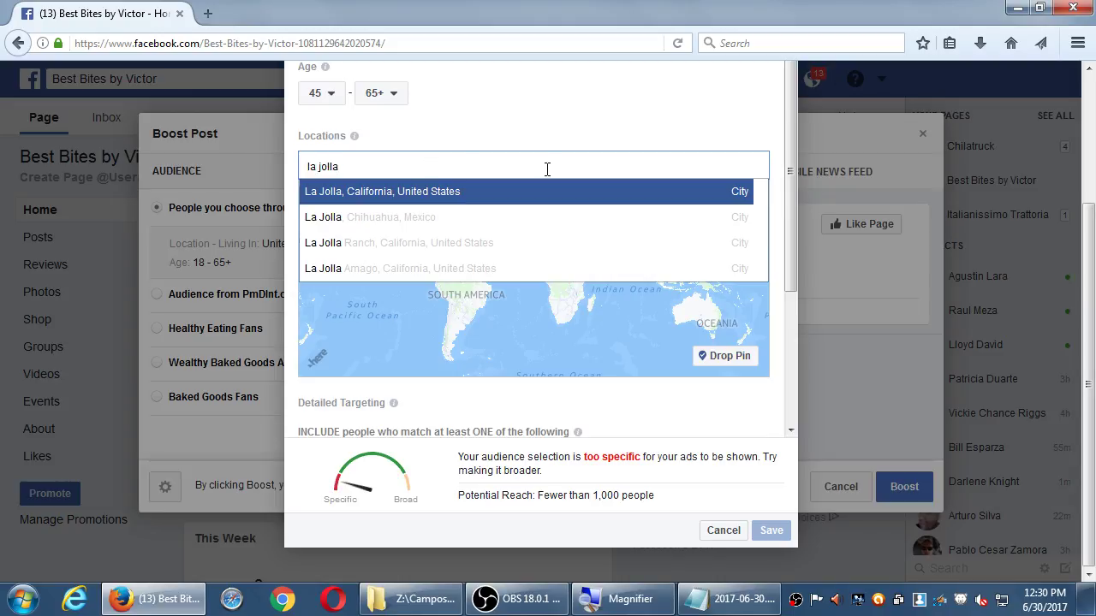
{"action": "left_click", "coordinate": [424, 193]}
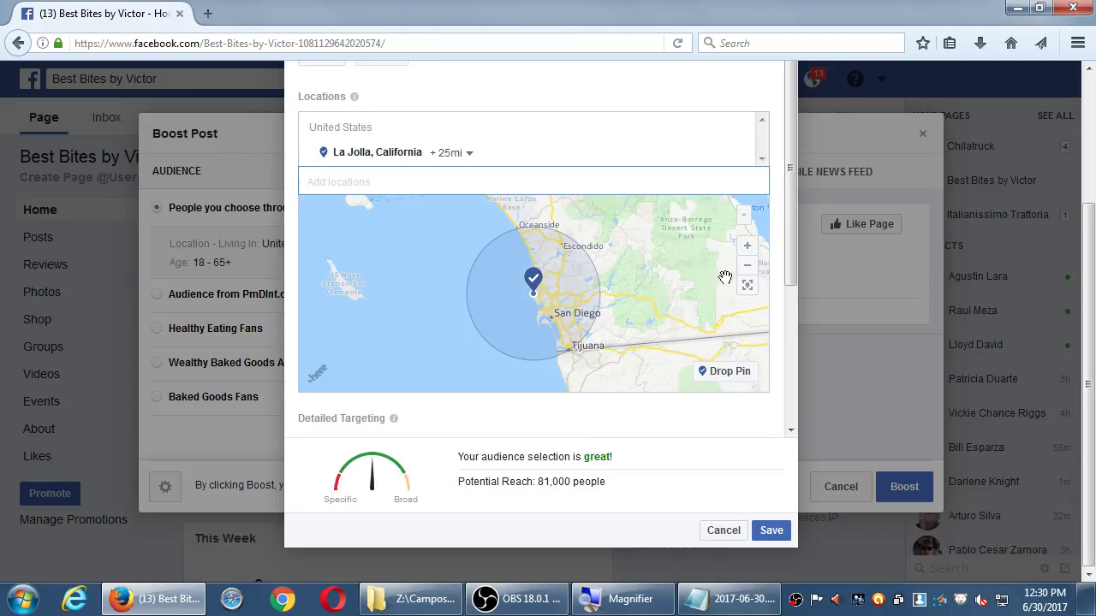
Review the Example Group audience's age, location and detailed targeting settings, and save the audience
{"action": "scroll", "coordinate": [761, 282], "scroll_direction": "down", "scroll_amount": 1}
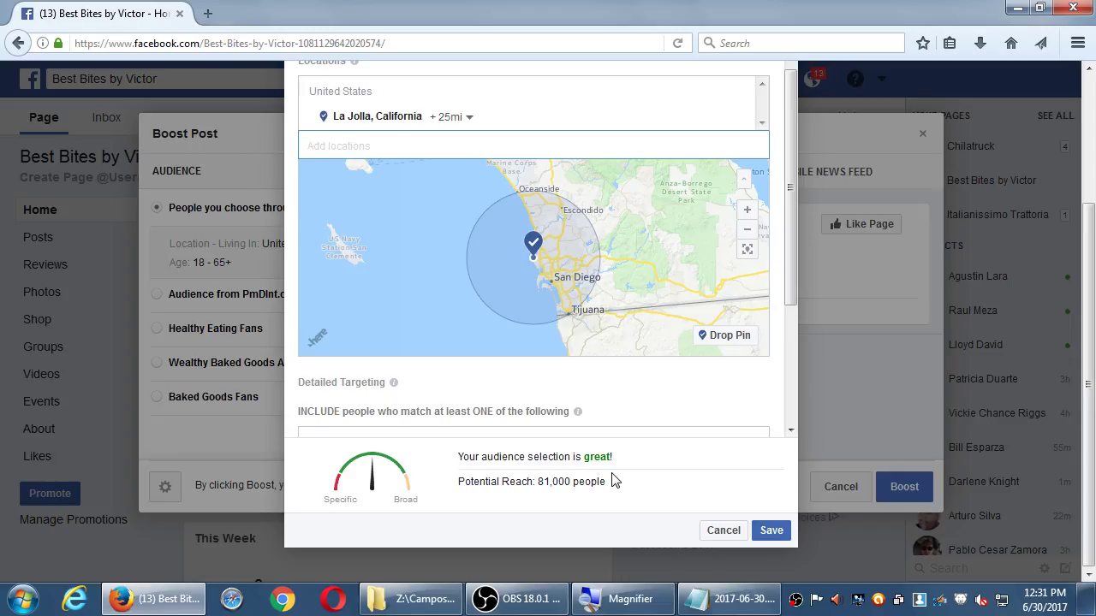
{"action": "scroll", "coordinate": [685, 433], "scroll_direction": "up", "scroll_amount": 5}
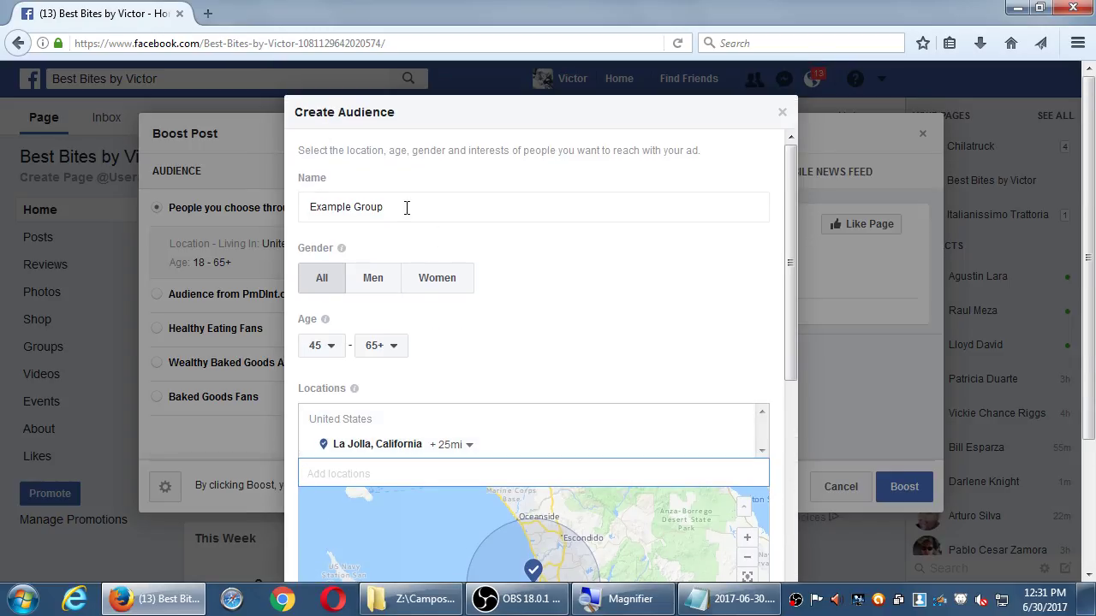
{"action": "scroll", "coordinate": [442, 359], "scroll_direction": "down", "scroll_amount": 5}
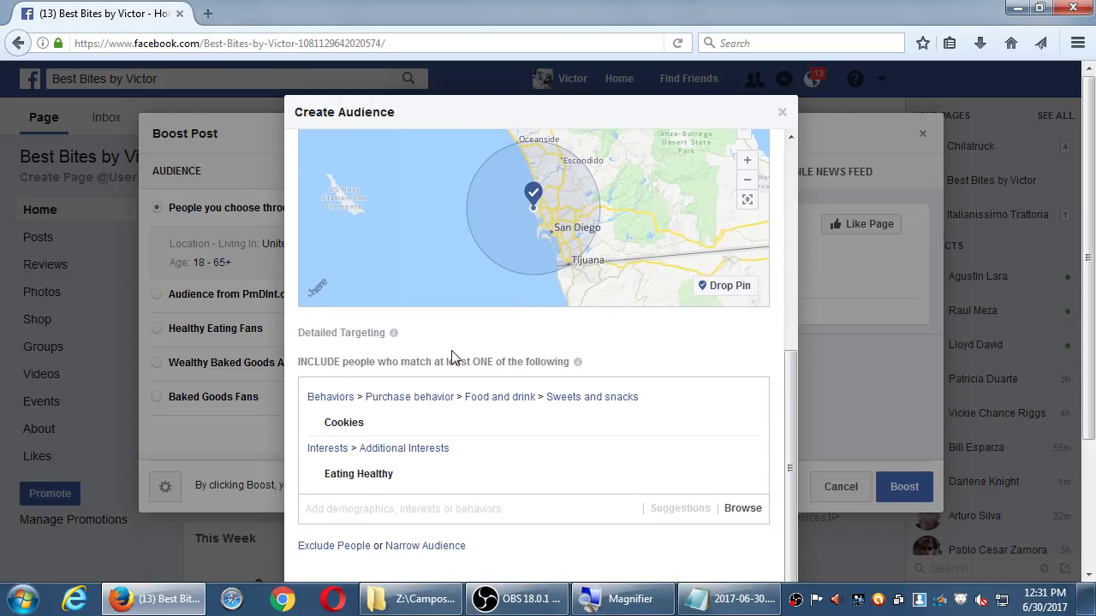
{"action": "scroll", "coordinate": [833, 539], "scroll_direction": "down", "scroll_amount": 3}
{"action": "left_click", "coordinate": [771, 530]}
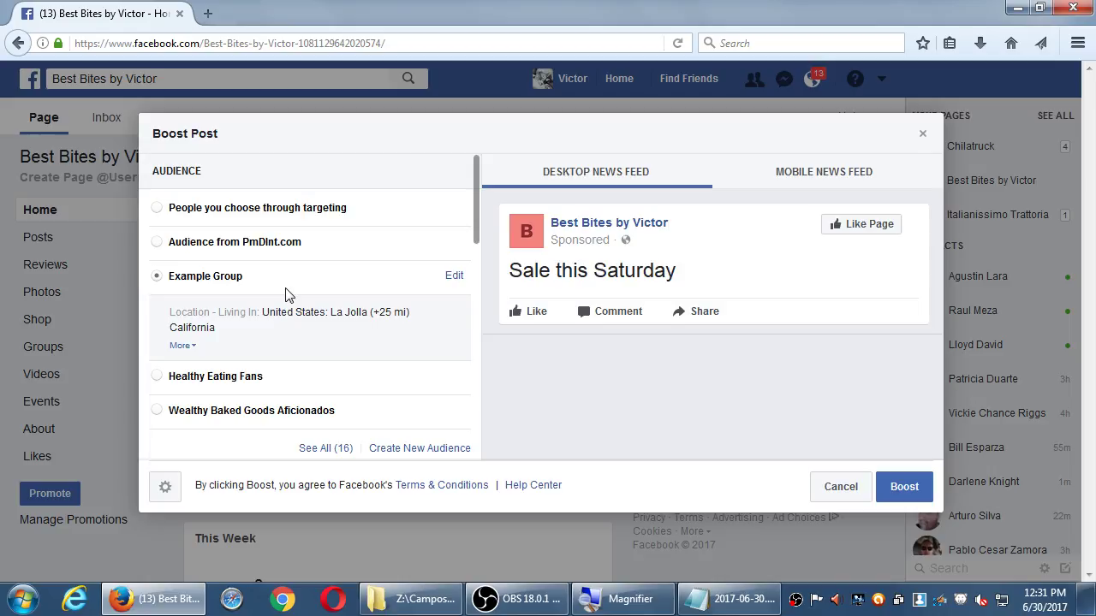
Review the selected Example Group audience and preview the post as a mobile news feed ad
{"action": "scroll", "coordinate": [294, 291], "scroll_direction": "down", "scroll_amount": 2}
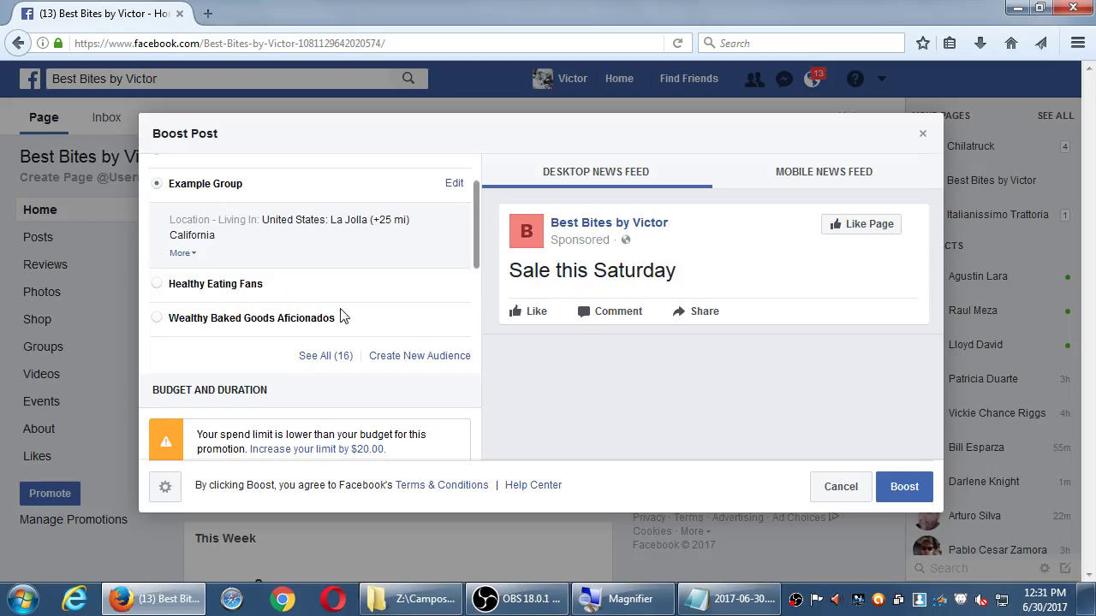
{"action": "scroll", "coordinate": [272, 318], "scroll_direction": "up", "scroll_amount": 2}
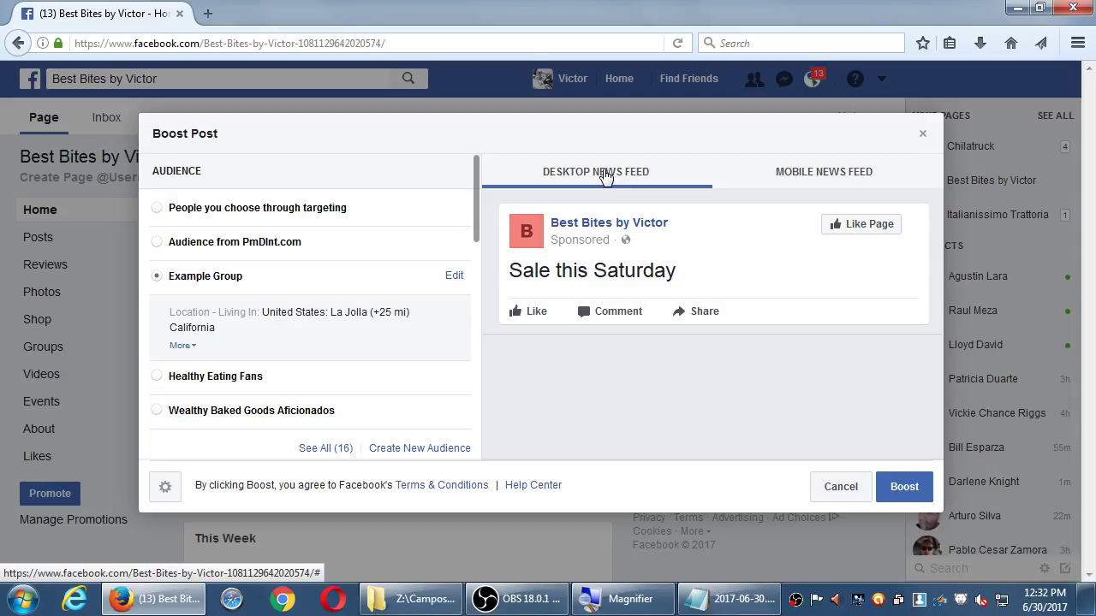
{"action": "left_click", "coordinate": [789, 183]}
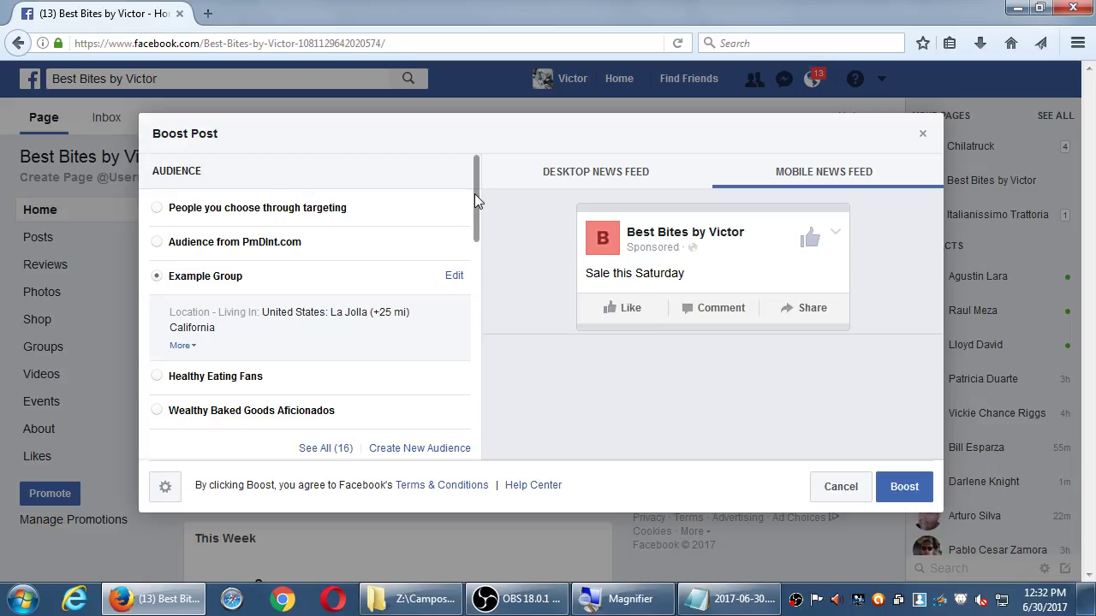
Try preset total budgets of $200.00 USD and $5.00 USD to compare their estimated reach
{"action": "left_click_drag", "start_coordinate": [474, 193], "coordinate": [456, 293]}
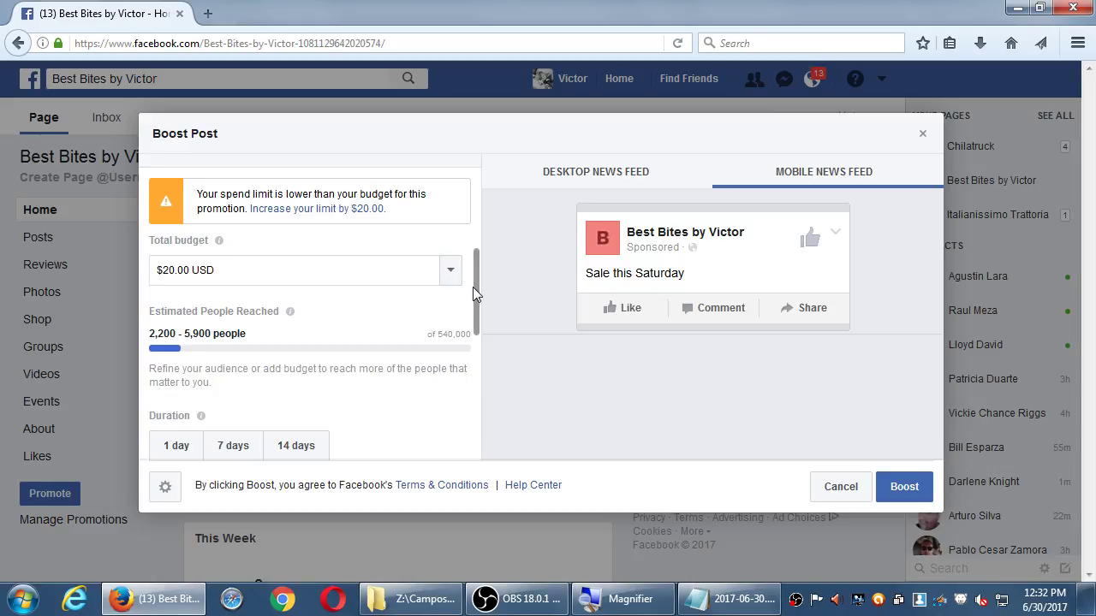
{"action": "left_click_drag", "start_coordinate": [473, 286], "coordinate": [470, 211]}
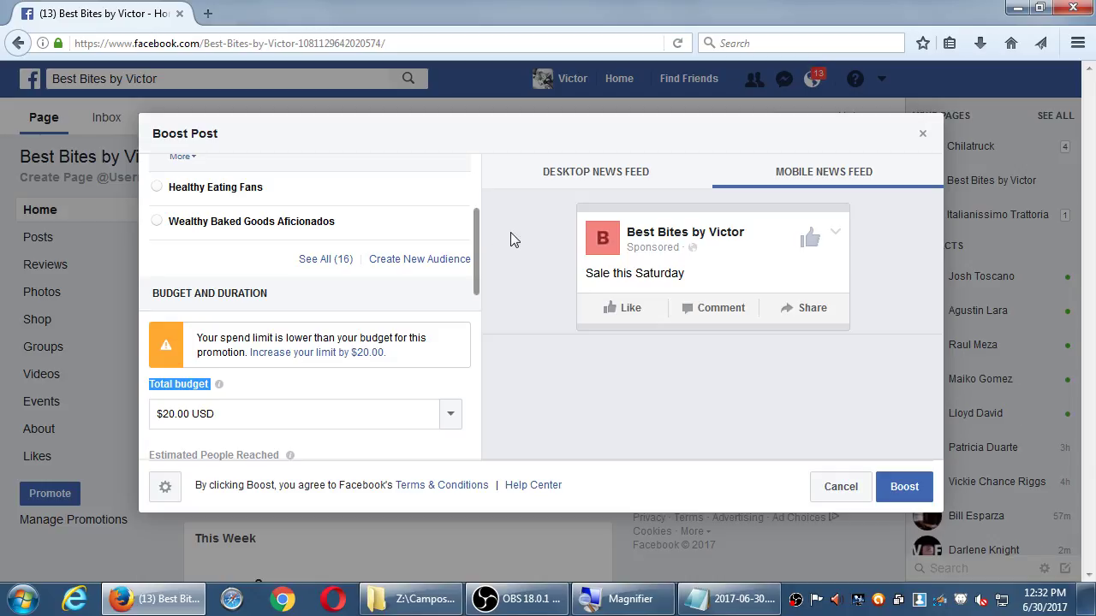
{"action": "left_click_drag", "start_coordinate": [477, 234], "coordinate": [475, 255]}
{"action": "left_click", "coordinate": [454, 289]}
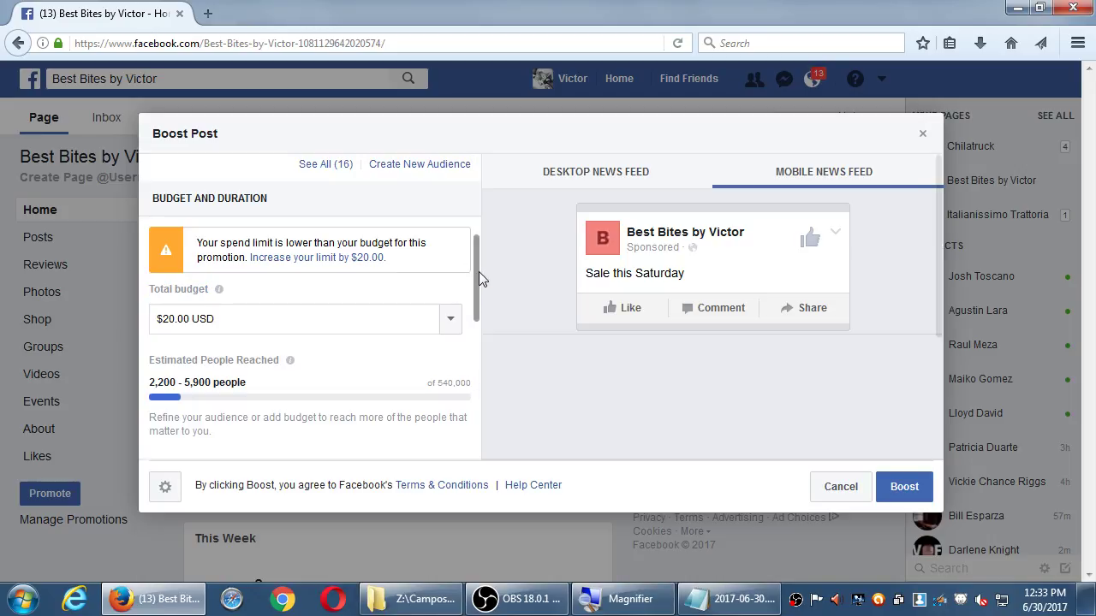
{"action": "left_click_drag", "start_coordinate": [474, 271], "coordinate": [470, 290]}
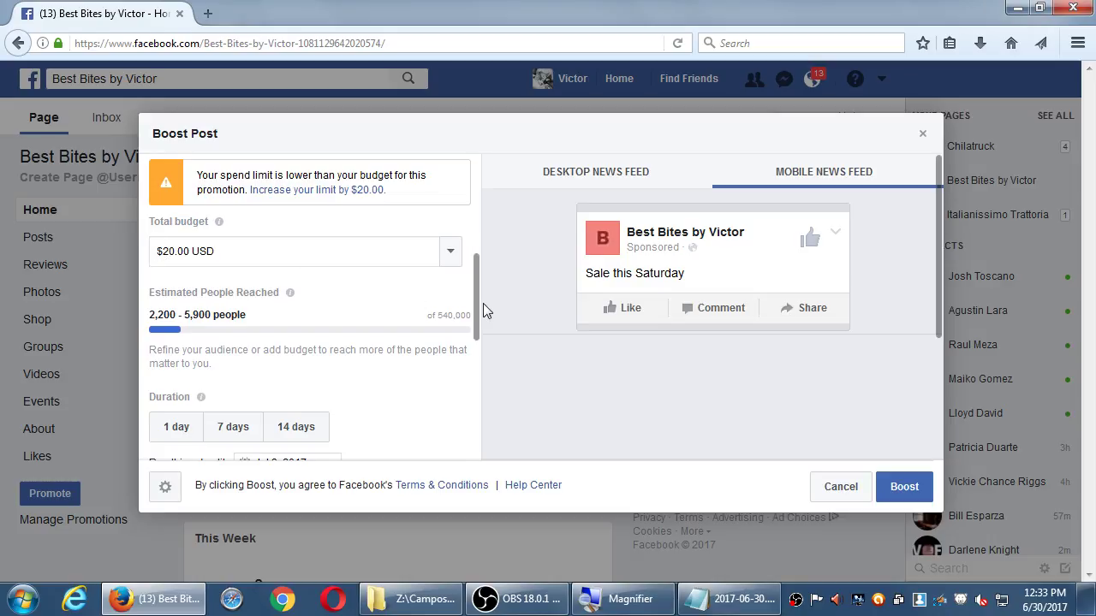
{"action": "left_click_drag", "start_coordinate": [481, 304], "coordinate": [470, 324]}
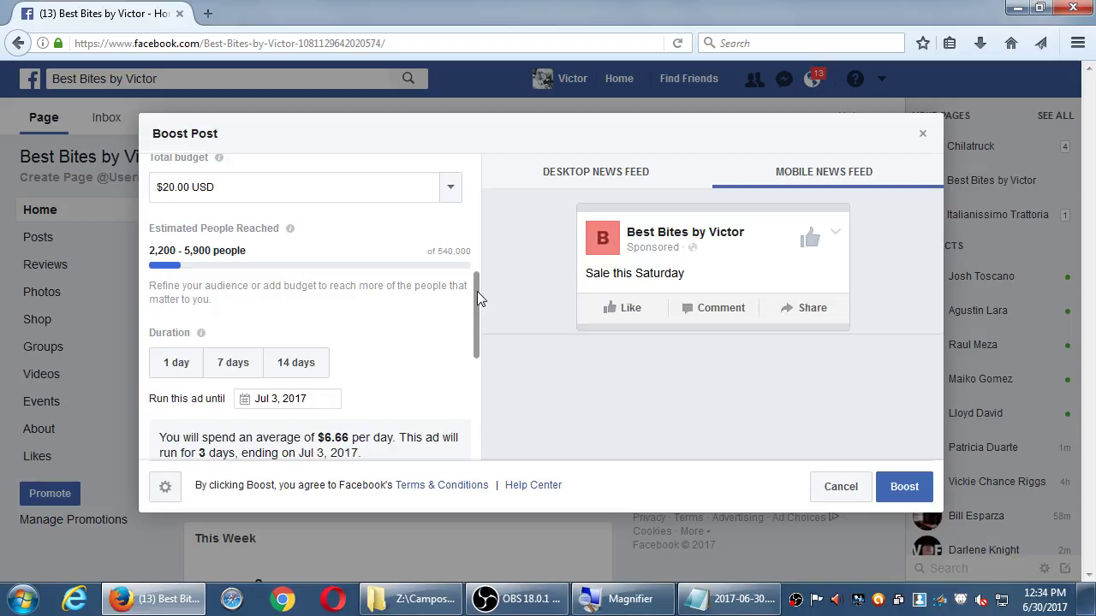
{"action": "scroll", "coordinate": [477, 291], "scroll_direction": "up", "scroll_amount": 1}
{"action": "left_click", "coordinate": [449, 243]}
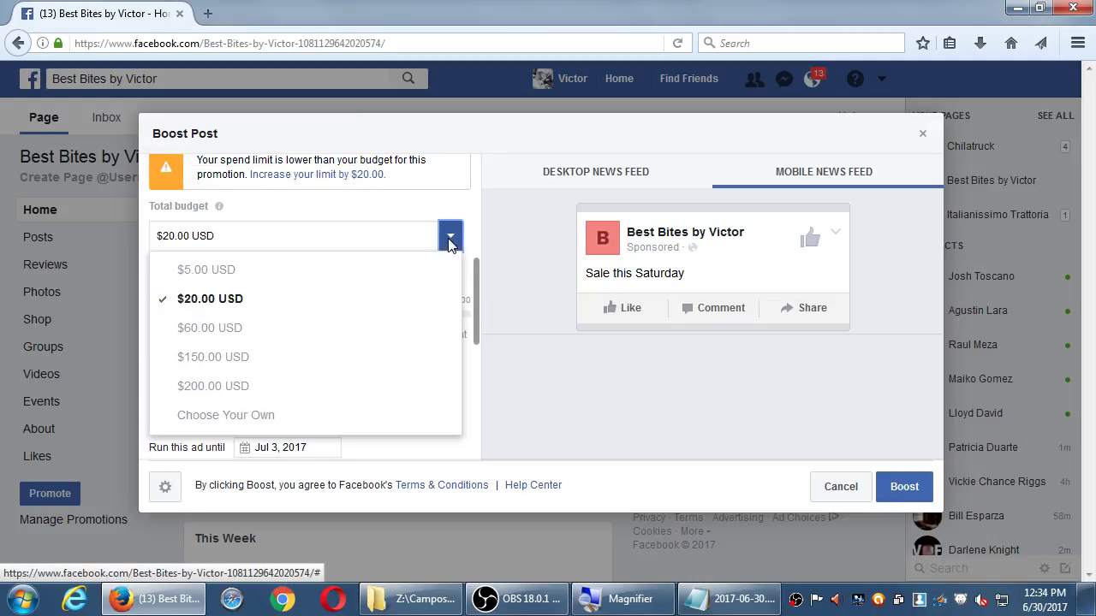
{"action": "left_click", "coordinate": [230, 388]}
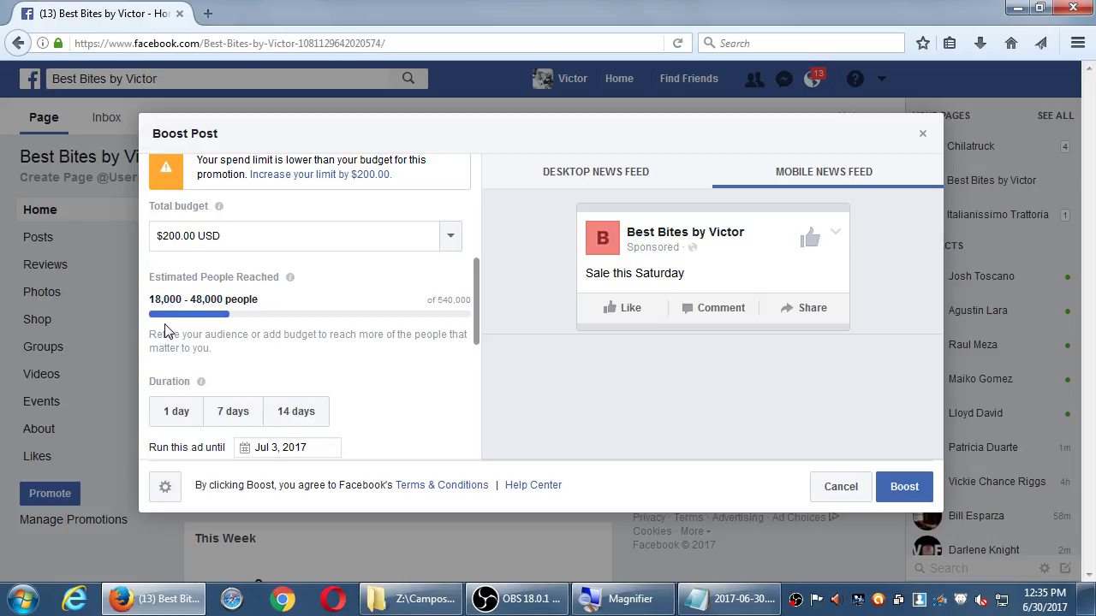
{"action": "left_click", "coordinate": [451, 239]}
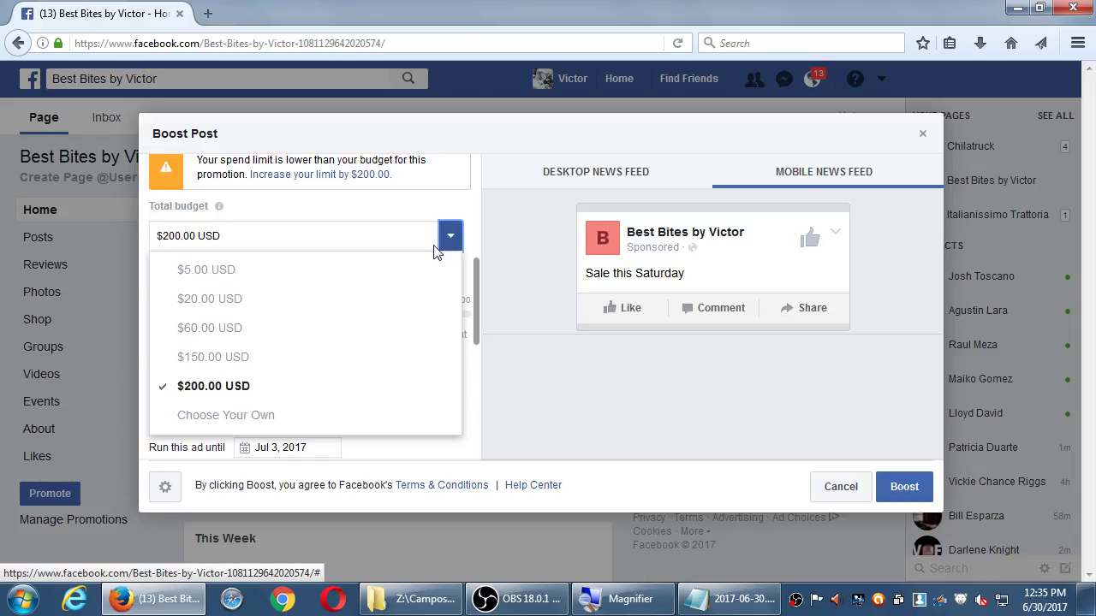
{"action": "left_click", "coordinate": [247, 272]}
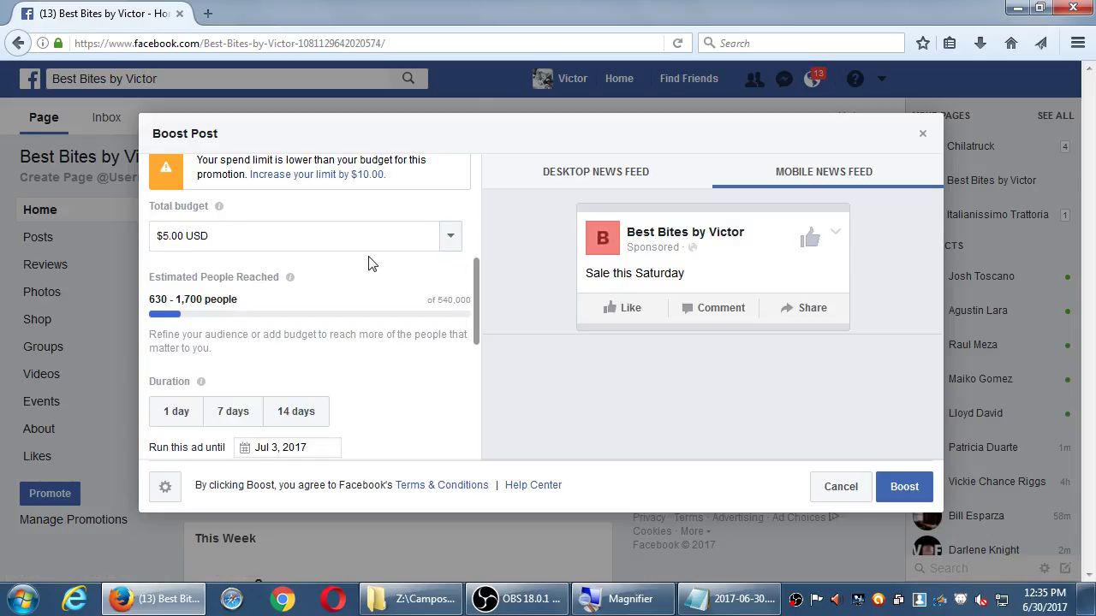
Choose a custom total budget for the boost and set it to $1.00 USD
{"action": "left_click", "coordinate": [450, 244]}
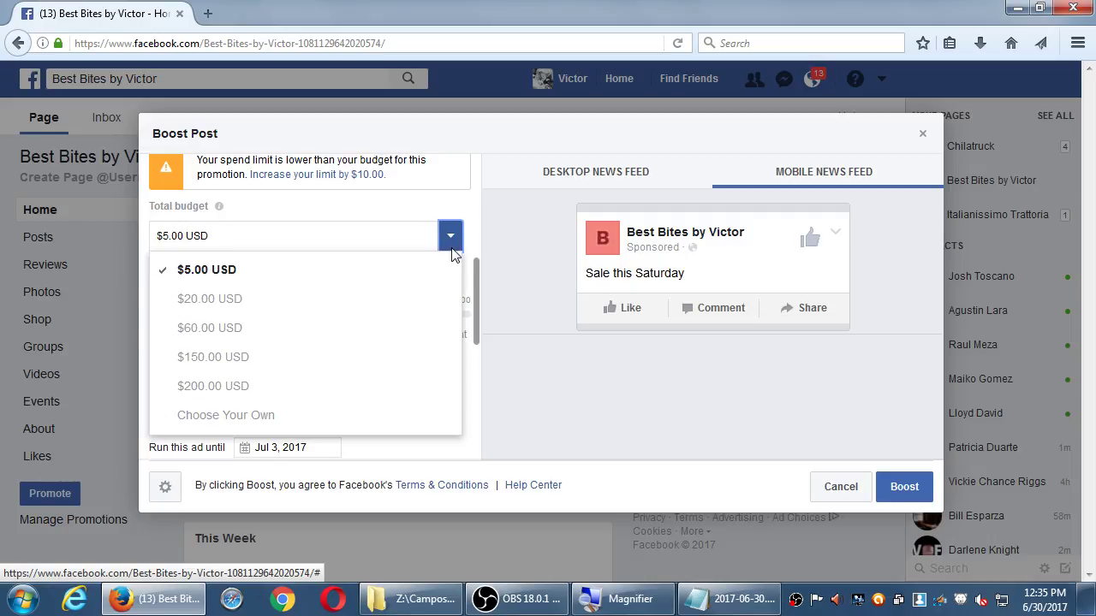
{"action": "left_click", "coordinate": [275, 420]}
{"action": "type", "text": "1"}
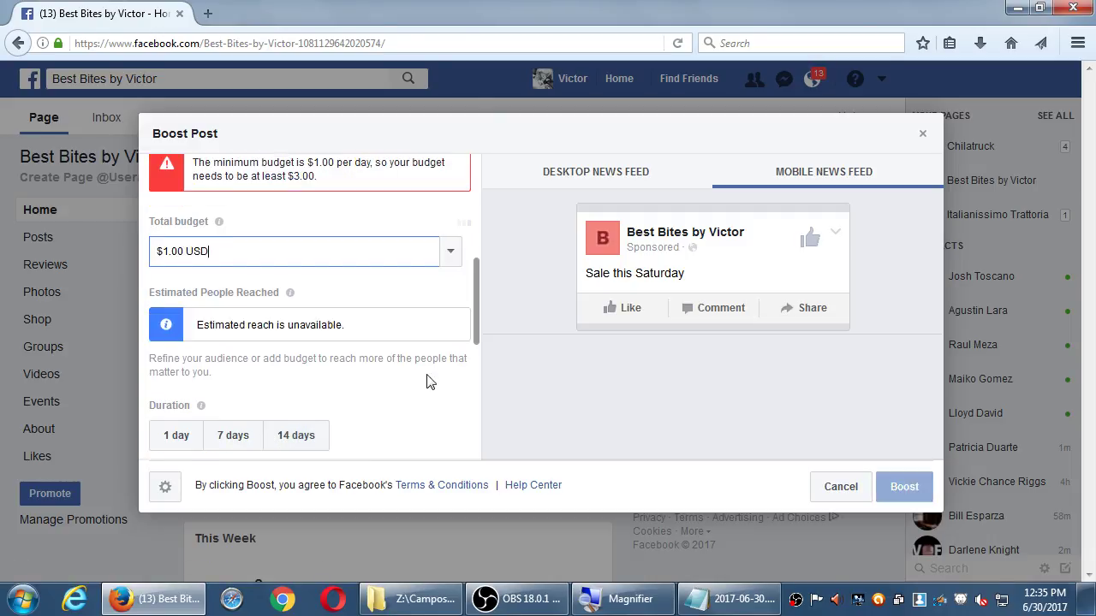
Set the boost's duration to 1 day and check the resulting spending summary
{"action": "key", "text": "super+plus"}
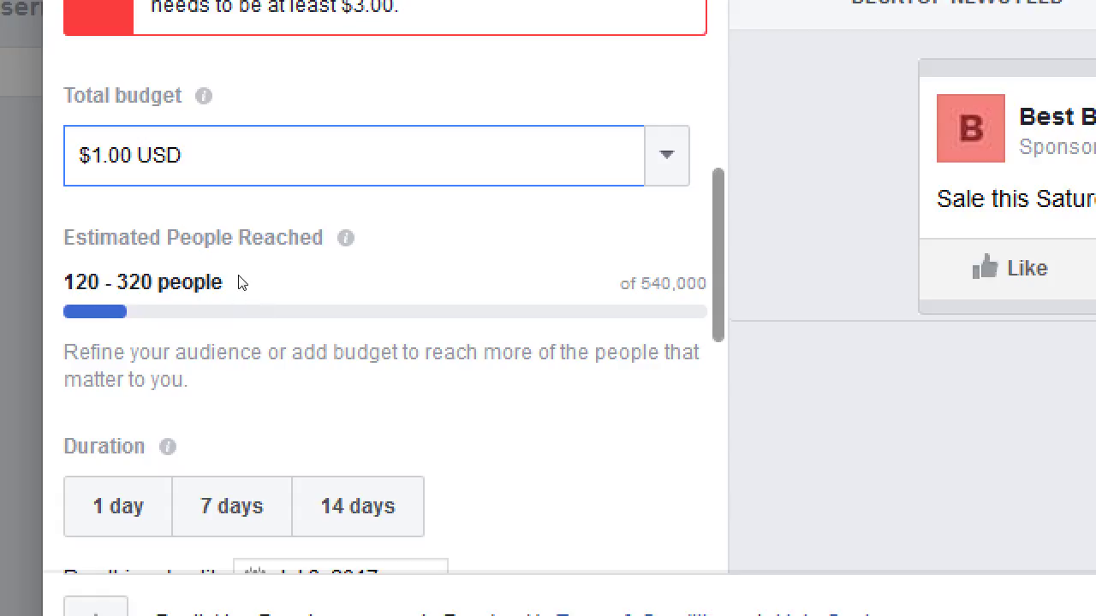
{"action": "scroll", "coordinate": [231, 287], "scroll_direction": "down", "scroll_amount": 1}
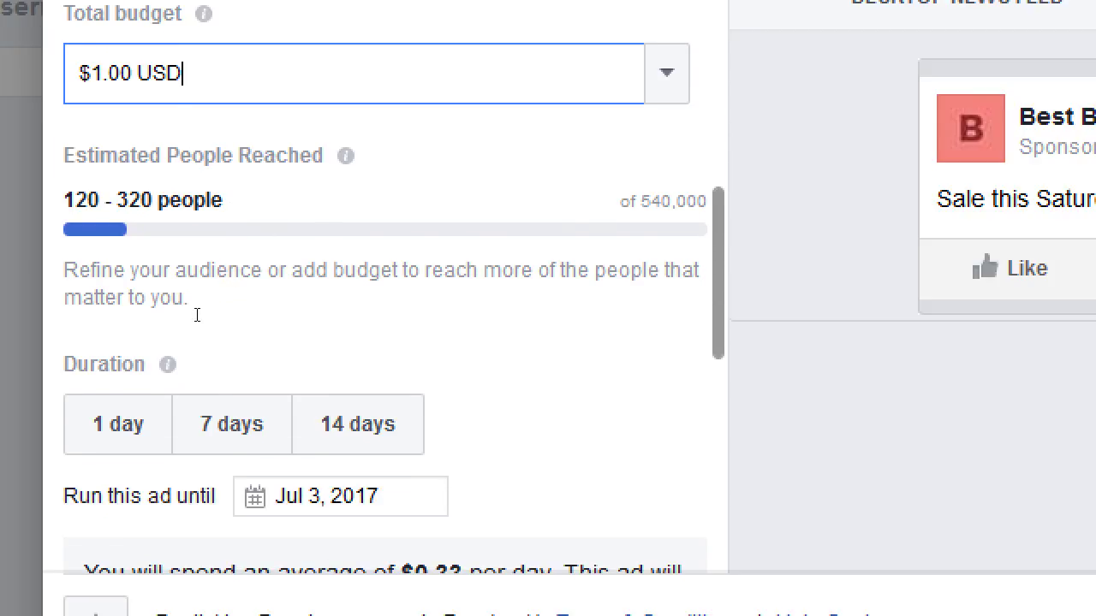
{"action": "left_click", "coordinate": [172, 398]}
{"action": "scroll", "coordinate": [181, 394], "scroll_direction": "down", "scroll_amount": 2}
{"action": "scroll", "coordinate": [183, 394], "scroll_direction": "up", "scroll_amount": 2}
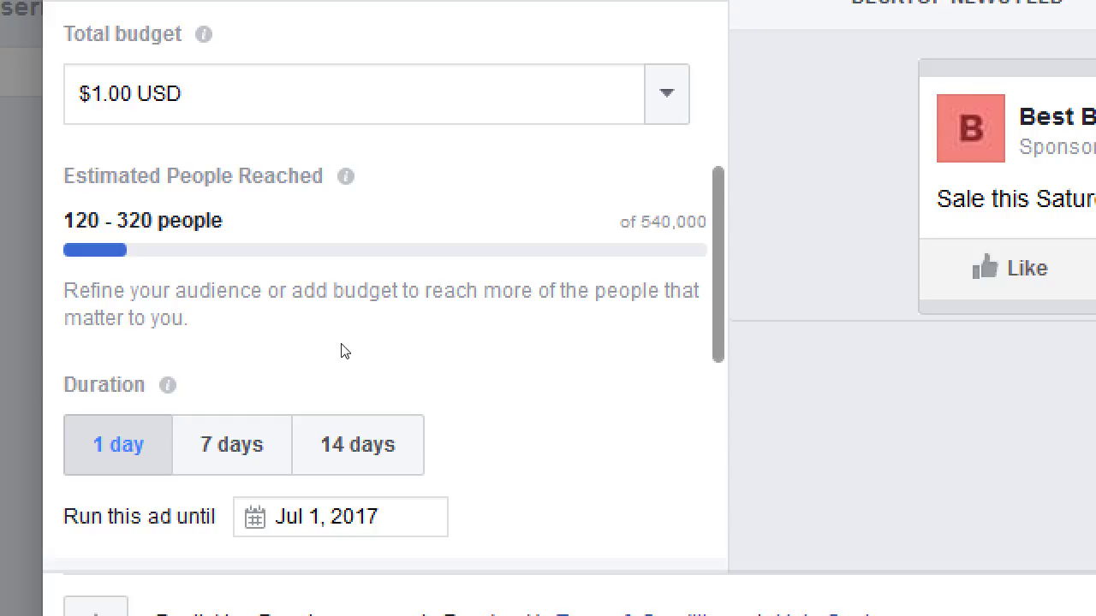
Set the boost's duration to 7 days and its total budget to $7.00 USD
{"action": "left_click", "coordinate": [243, 420]}
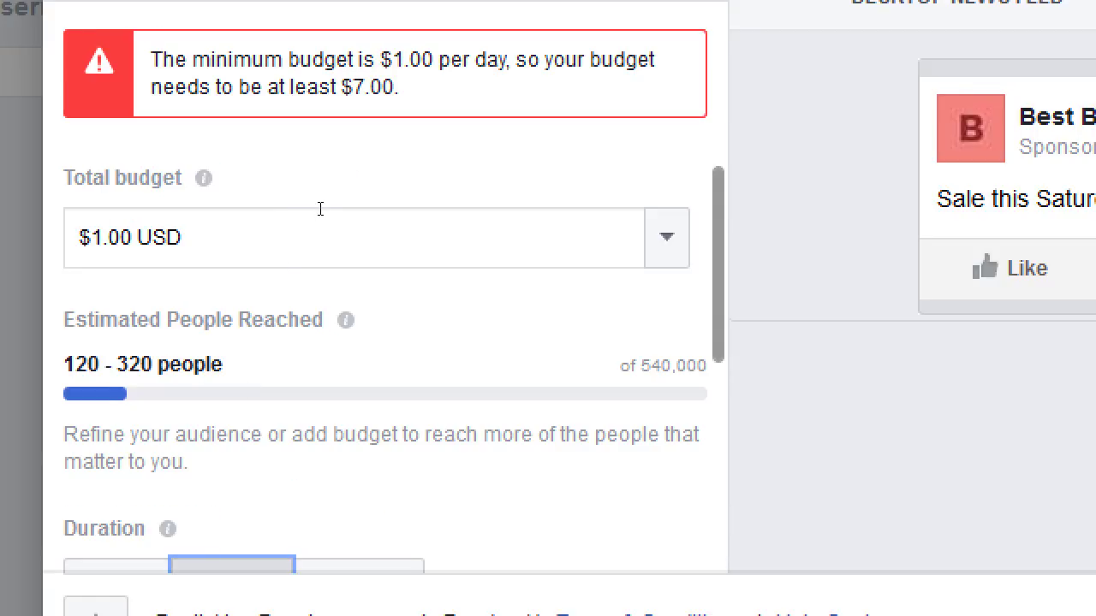
{"action": "key", "text": "shift+Tab"}
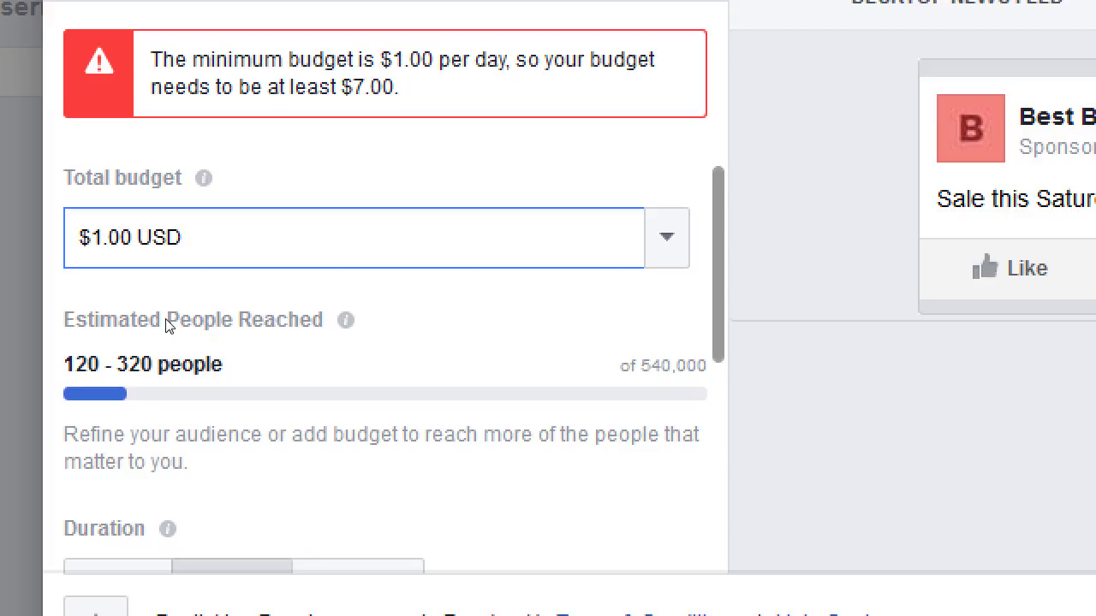
{"action": "key", "text": "shift+Right"}
{"action": "type", "text": "7"}
{"action": "key", "text": "Tab"}
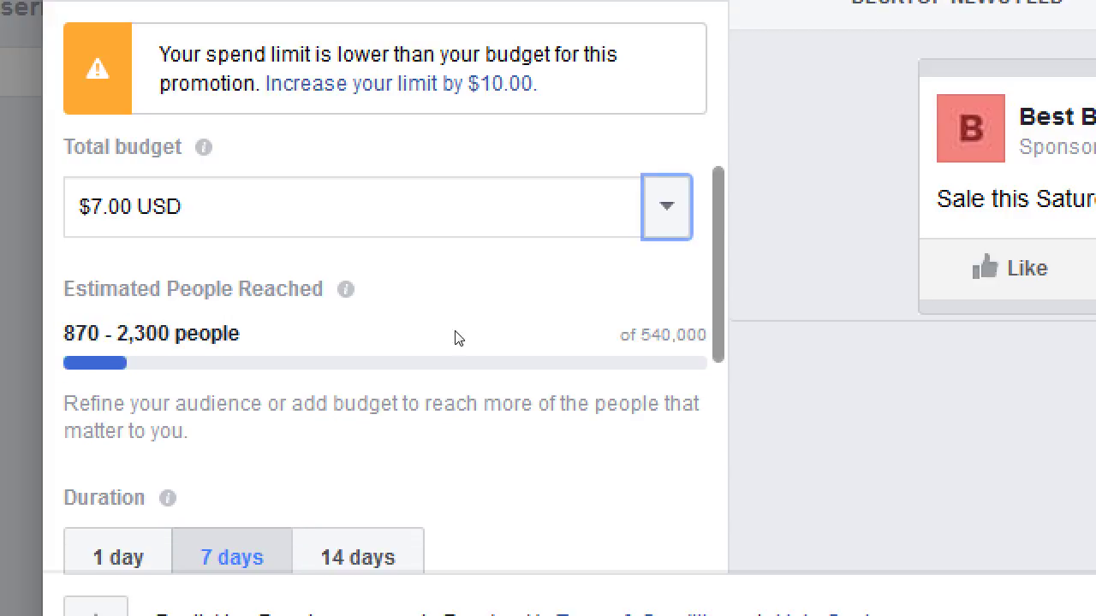
{"action": "key", "text": "Tab"}
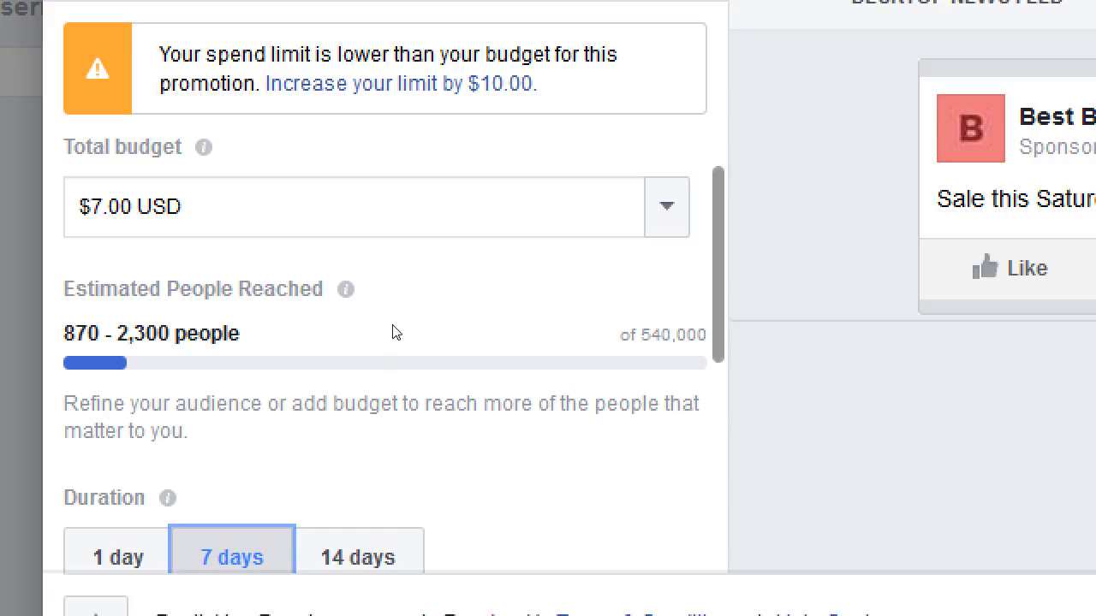
Review the boost's daily spending summary and set the duration to 14 days
{"action": "scroll", "coordinate": [384, 317], "scroll_direction": "down", "scroll_amount": 1}
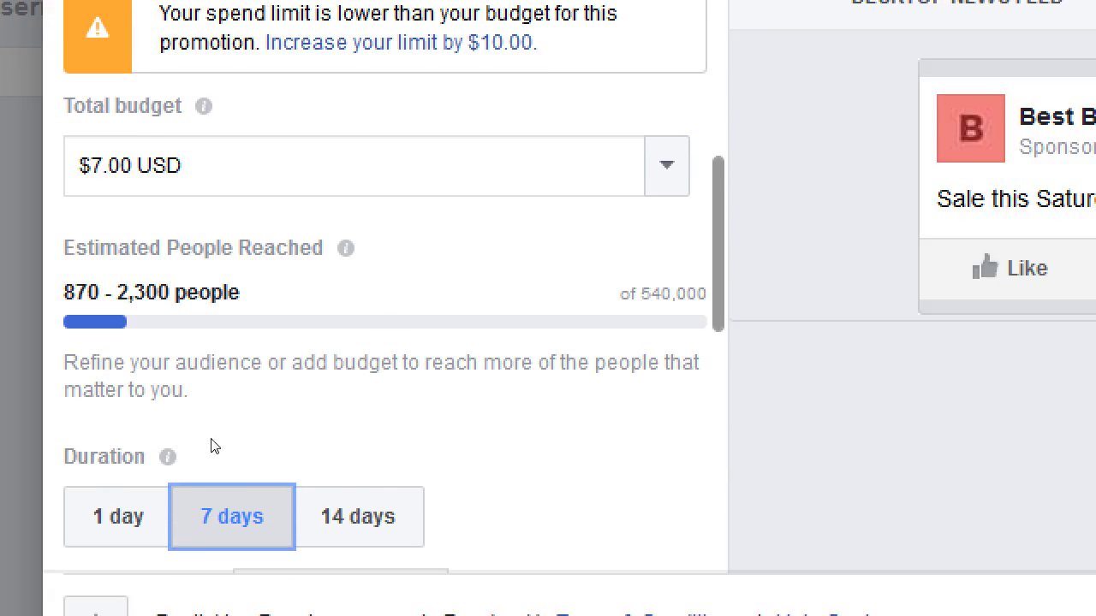
{"action": "scroll", "coordinate": [268, 342], "scroll_direction": "down", "scroll_amount": 1}
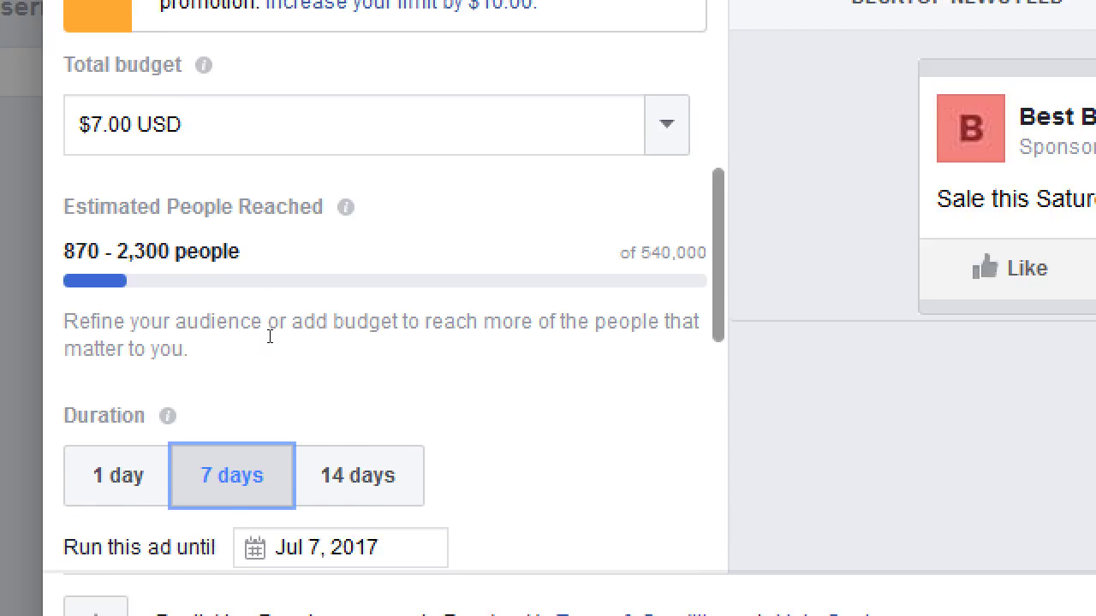
{"action": "scroll", "coordinate": [269, 336], "scroll_direction": "down", "scroll_amount": 1}
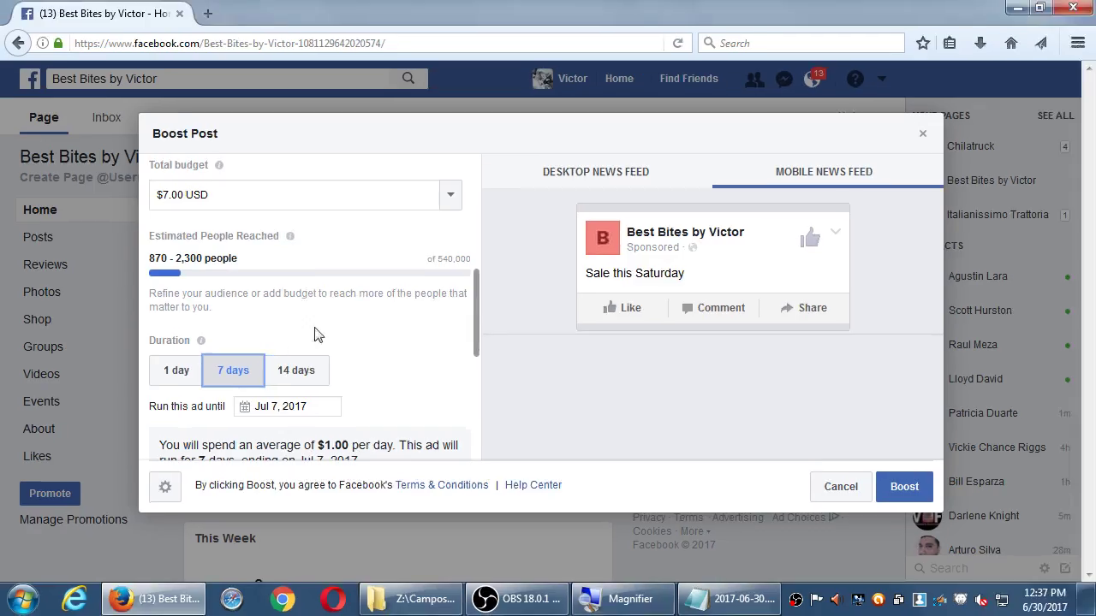
{"action": "scroll", "coordinate": [400, 321], "scroll_direction": "down", "scroll_amount": 1}
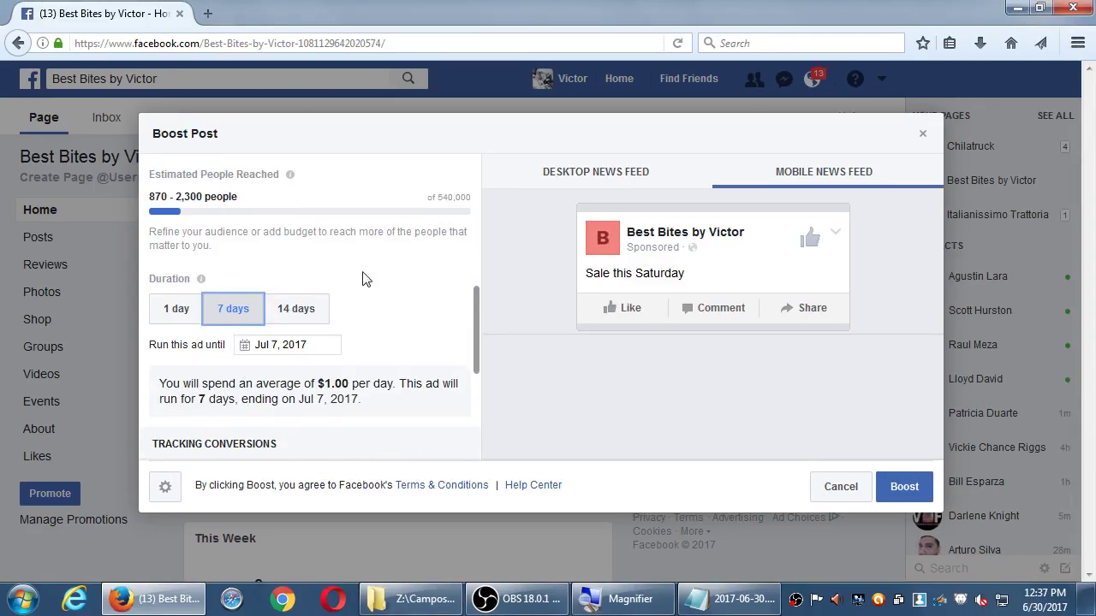
{"action": "left_click", "coordinate": [306, 317]}
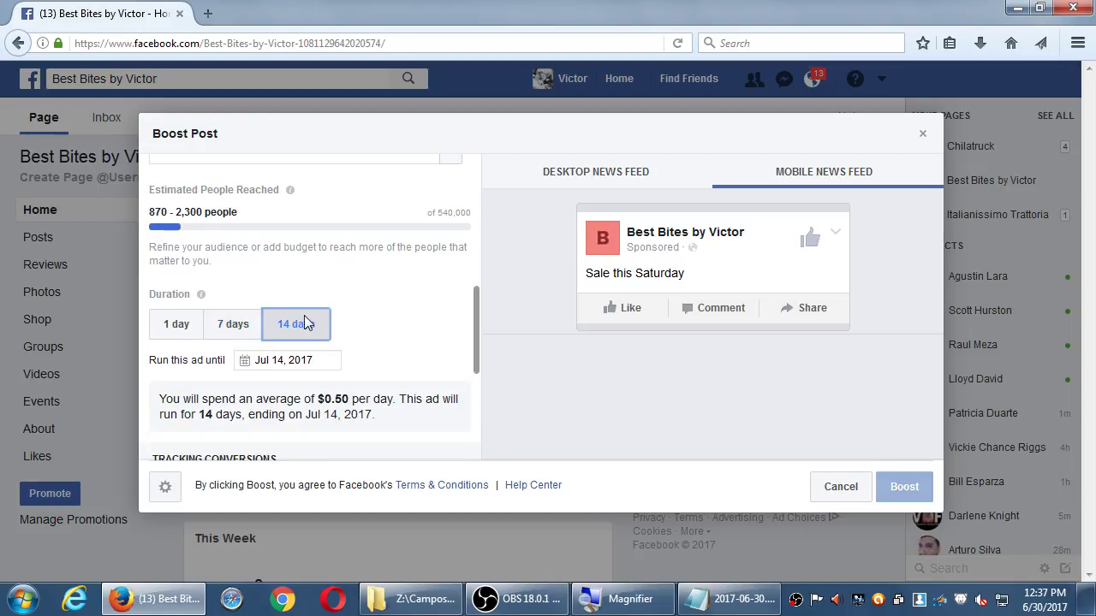
Set the ad to run until September 30, 2017, and review the audience and duration settings
{"action": "left_click", "coordinate": [311, 359]}
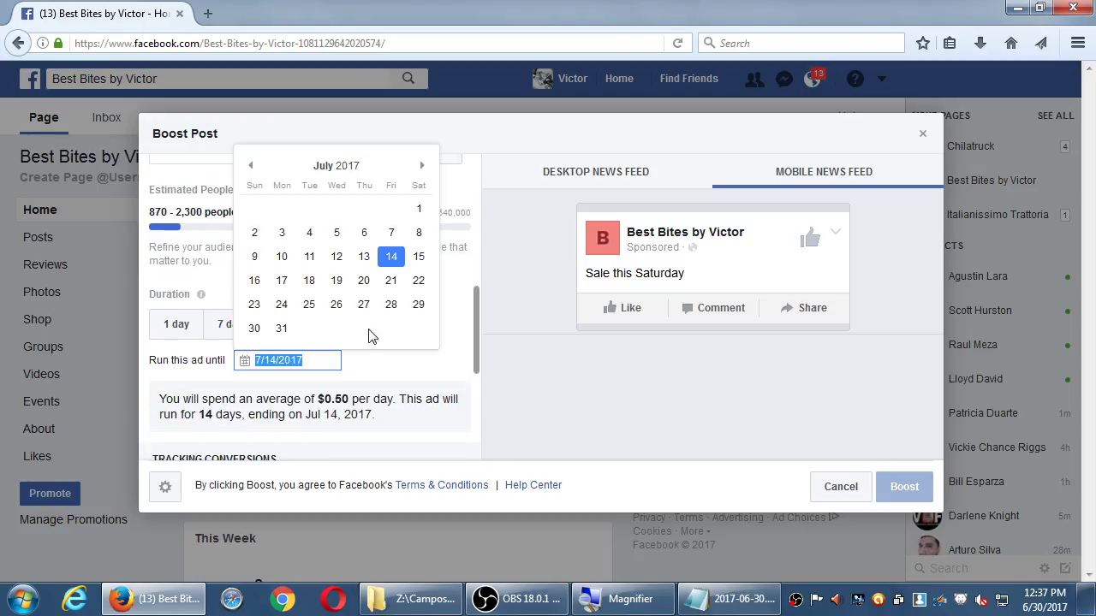
{"action": "left_click", "coordinate": [422, 171]}
{"action": "left_click", "coordinate": [422, 170]}
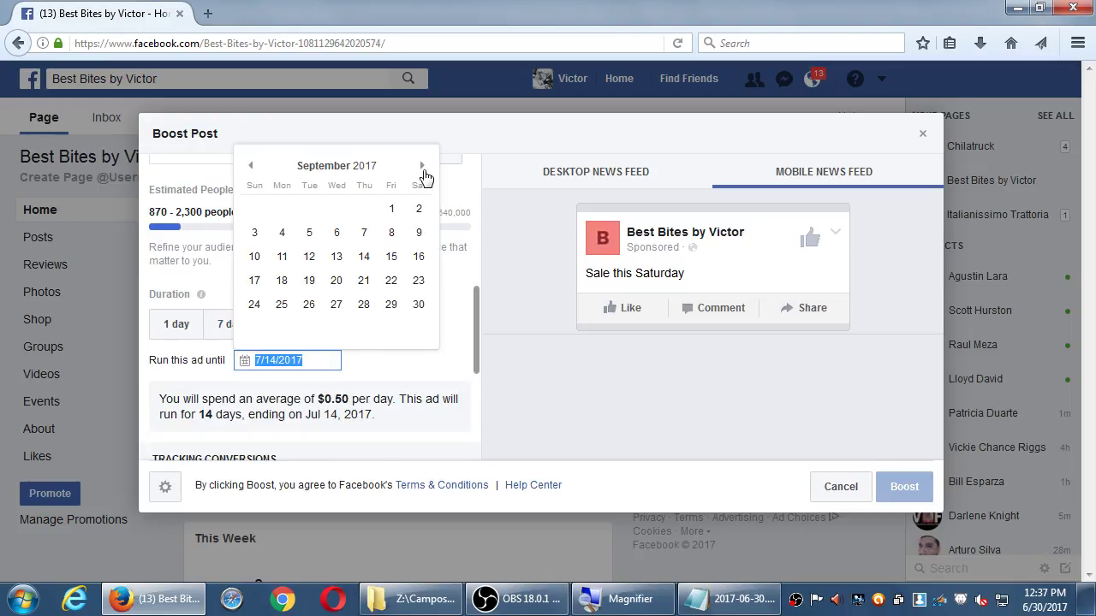
{"action": "left_click", "coordinate": [419, 304]}
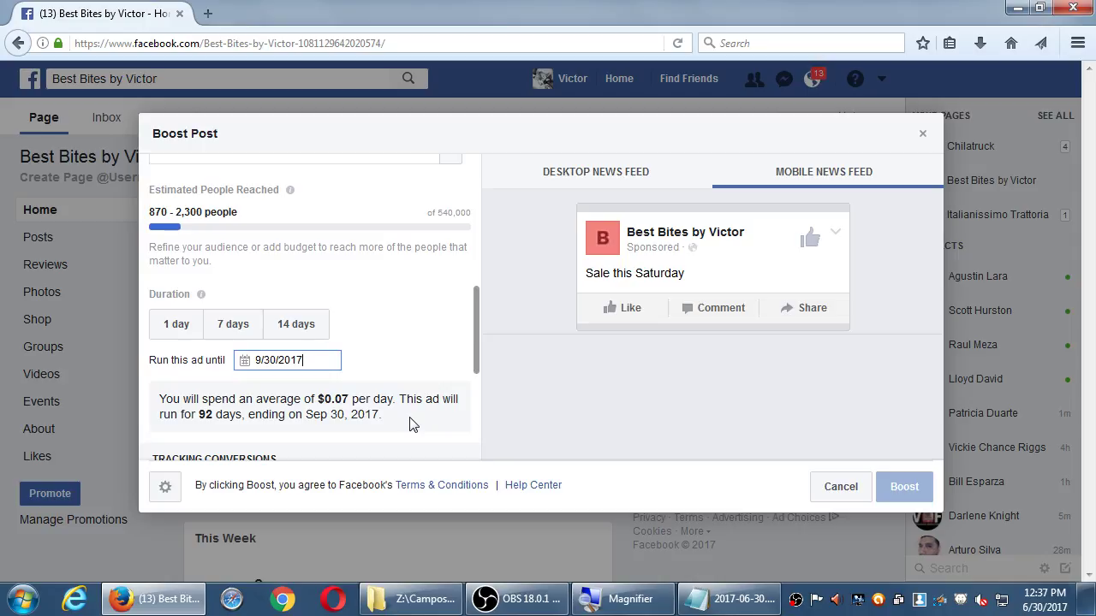
{"action": "scroll", "coordinate": [346, 347], "scroll_direction": "up", "scroll_amount": 6}
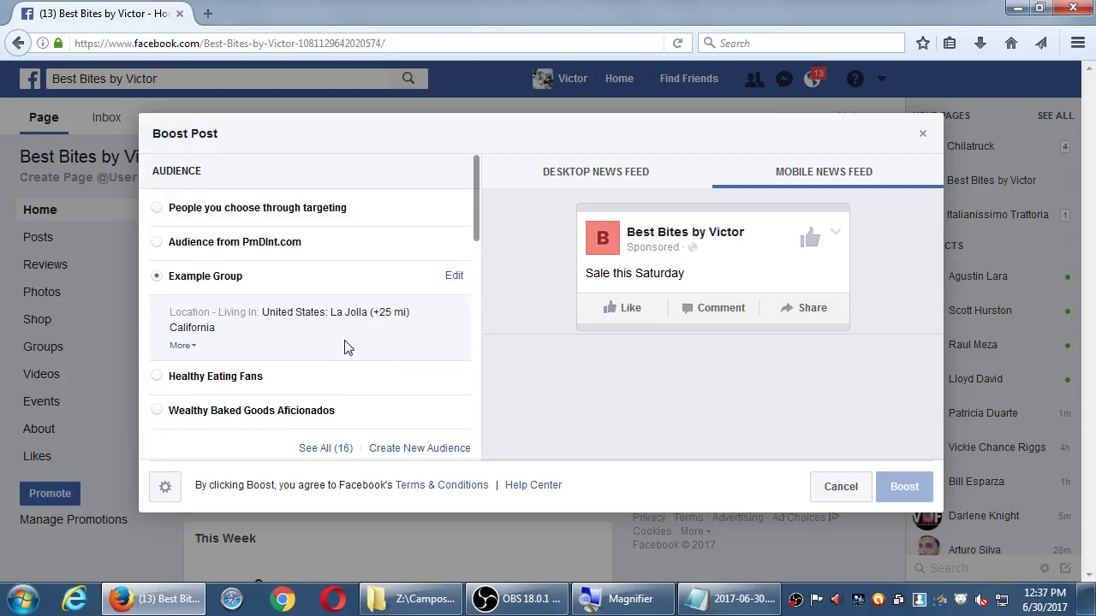
{"action": "scroll", "coordinate": [346, 347], "scroll_direction": "down", "scroll_amount": 6}
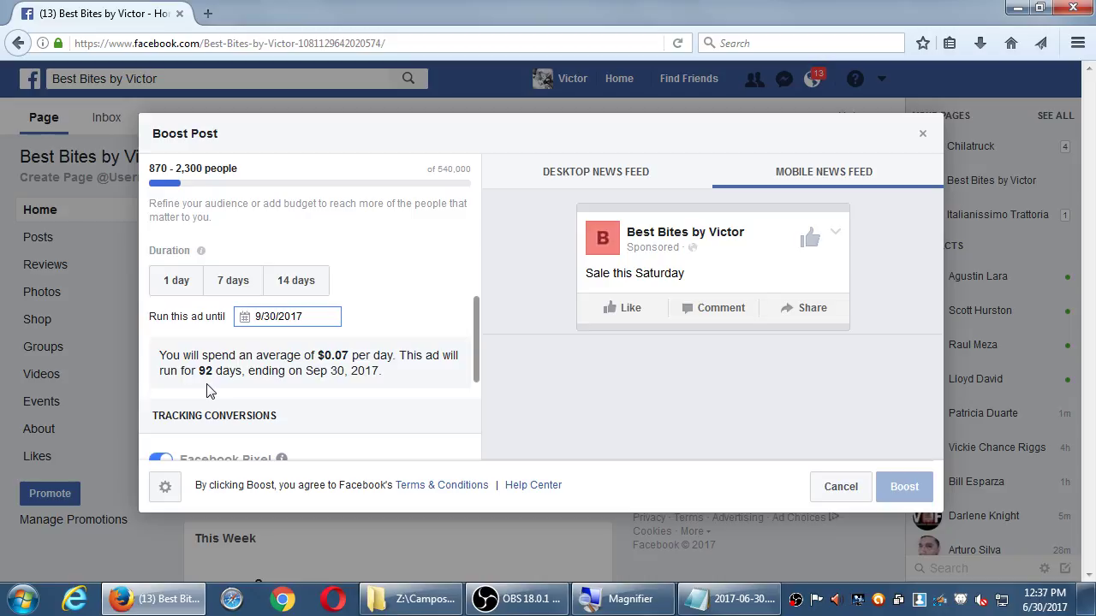
Set the boost's total budget to $150.00 USD and check the resulting daily spending summary
{"action": "scroll", "coordinate": [209, 390], "scroll_direction": "up", "scroll_amount": 5}
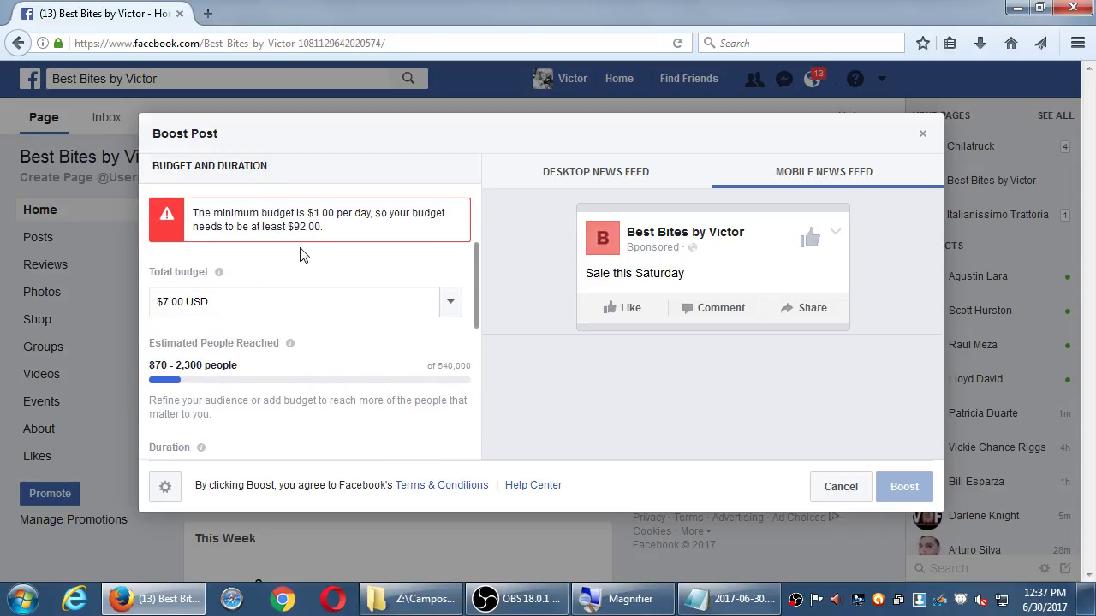
{"action": "left_click", "coordinate": [450, 302]}
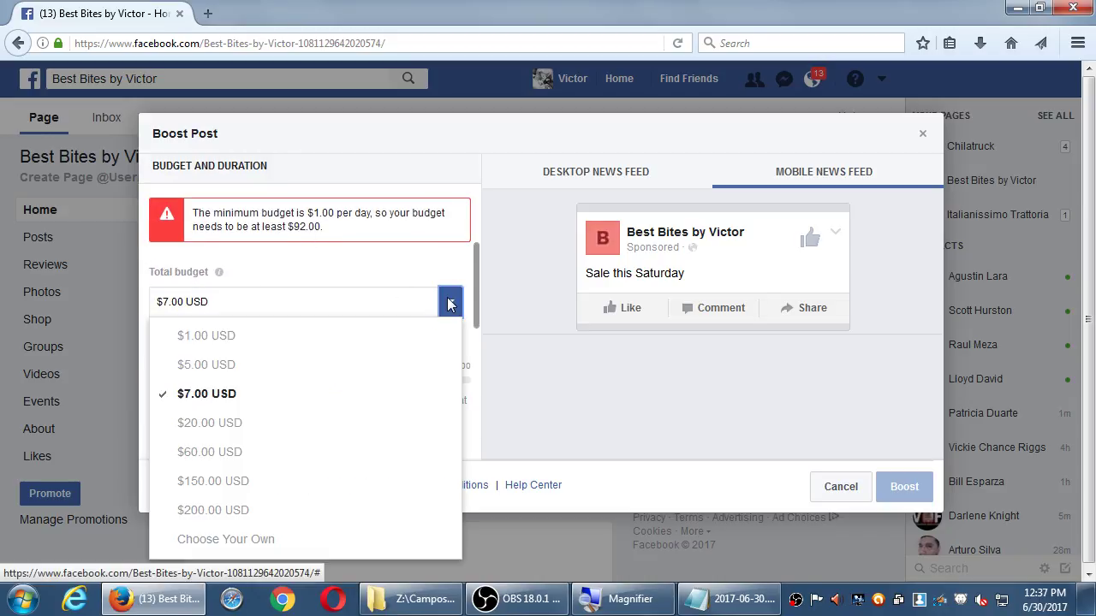
{"action": "left_click", "coordinate": [272, 482]}
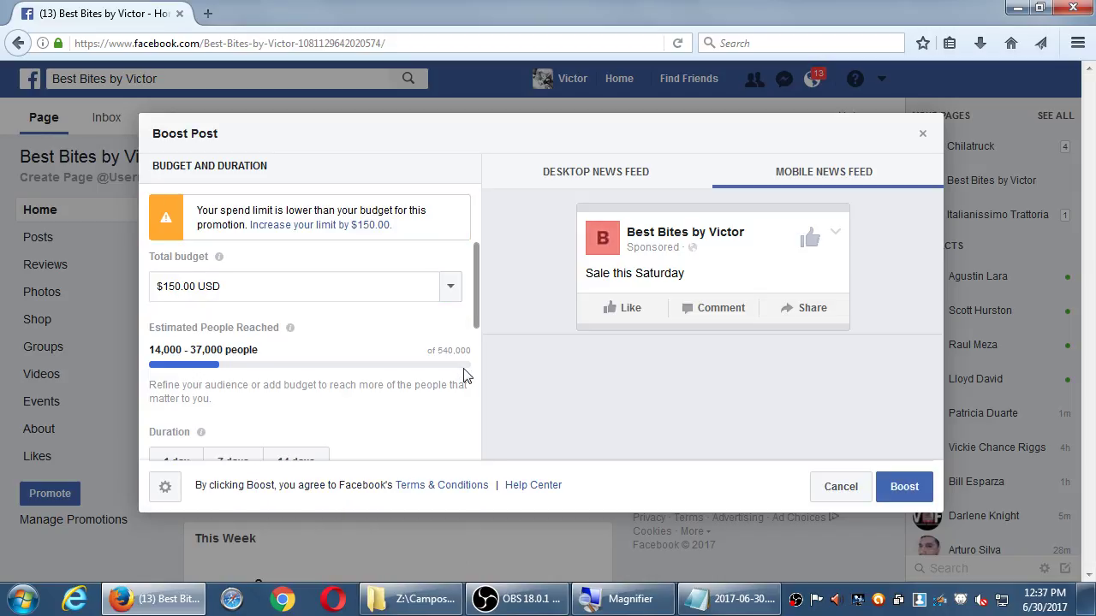
{"action": "scroll", "coordinate": [466, 372], "scroll_direction": "down", "scroll_amount": 5}
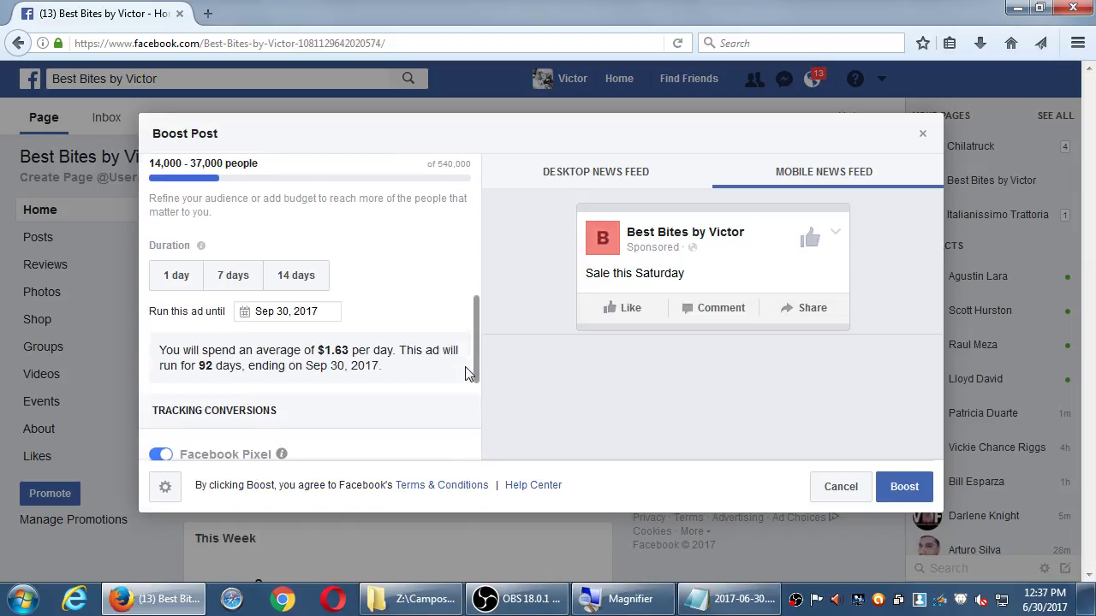
Set the boost's total budget to $5.00 USD and its duration to 1 day
{"action": "scroll", "coordinate": [465, 372], "scroll_direction": "up", "scroll_amount": 5}
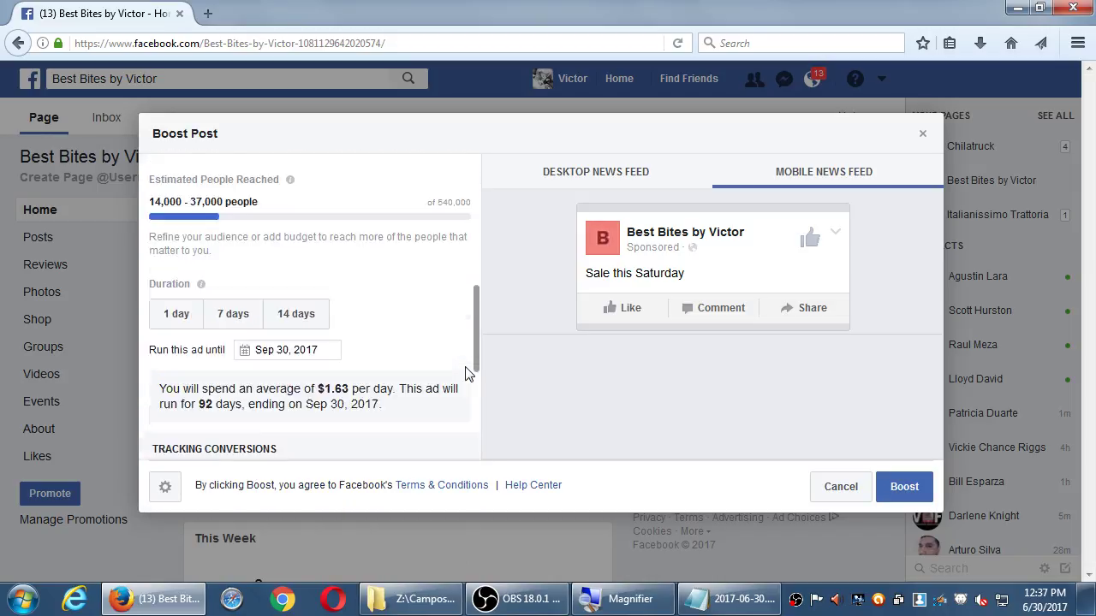
{"action": "left_click", "coordinate": [450, 264]}
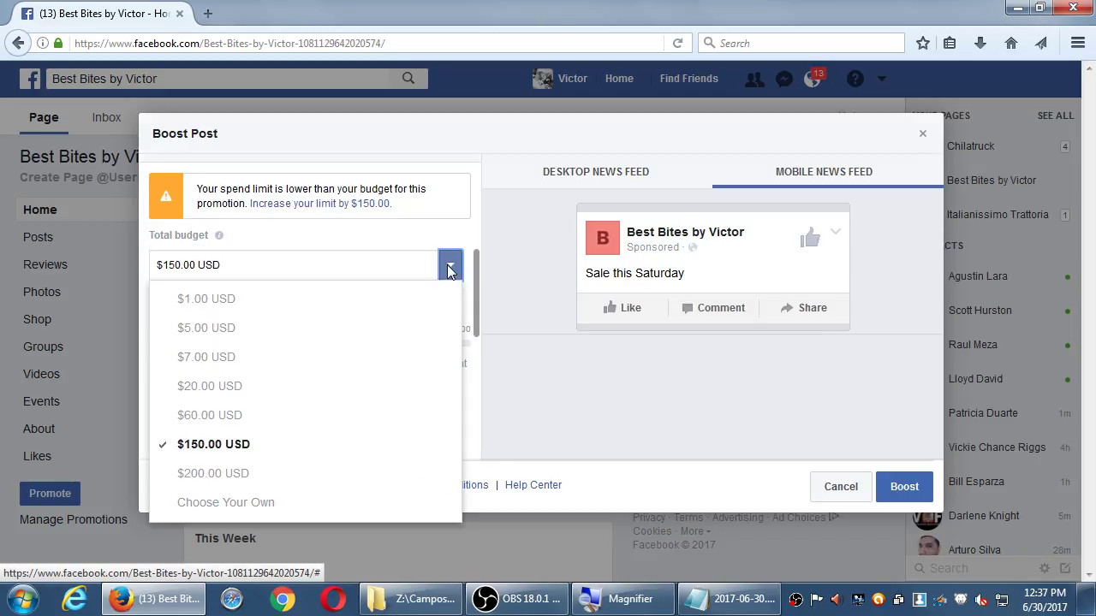
{"action": "left_click", "coordinate": [213, 336]}
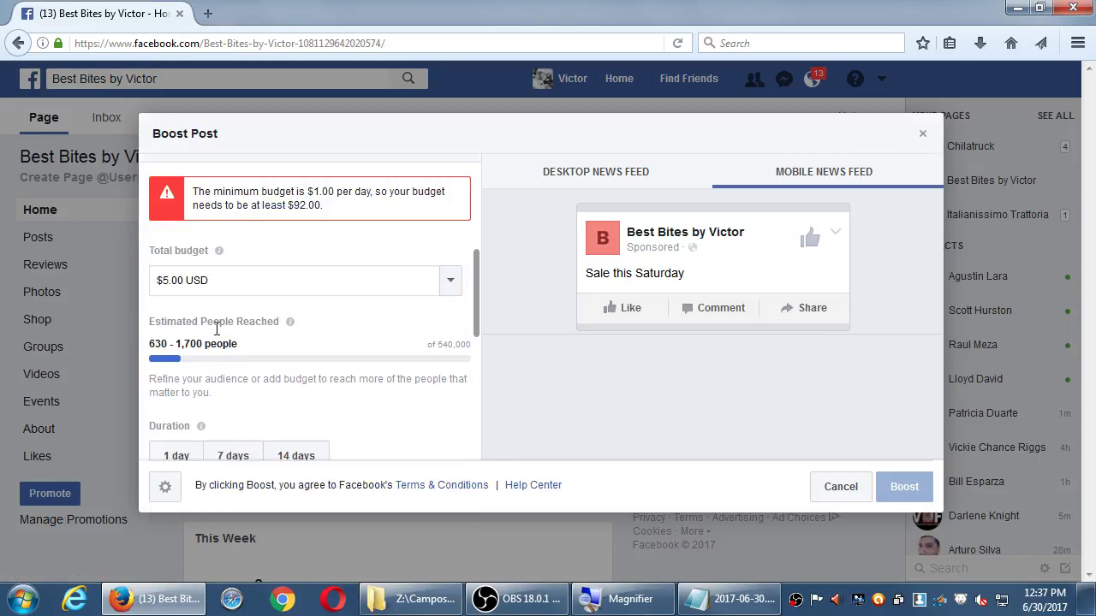
{"action": "scroll", "coordinate": [230, 341], "scroll_direction": "down", "scroll_amount": 1}
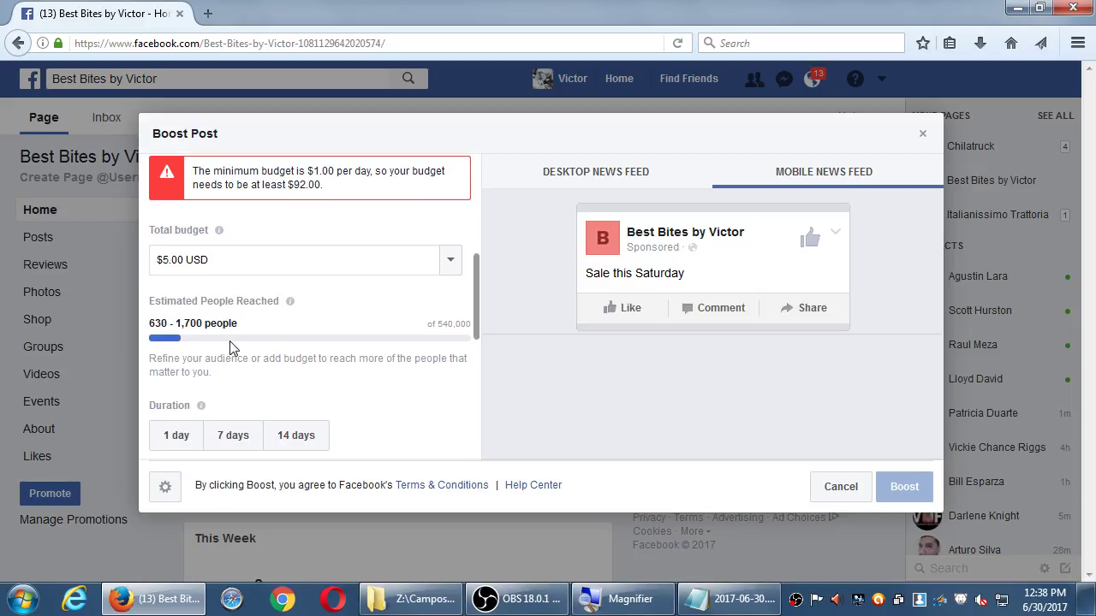
{"action": "left_click", "coordinate": [224, 440]}
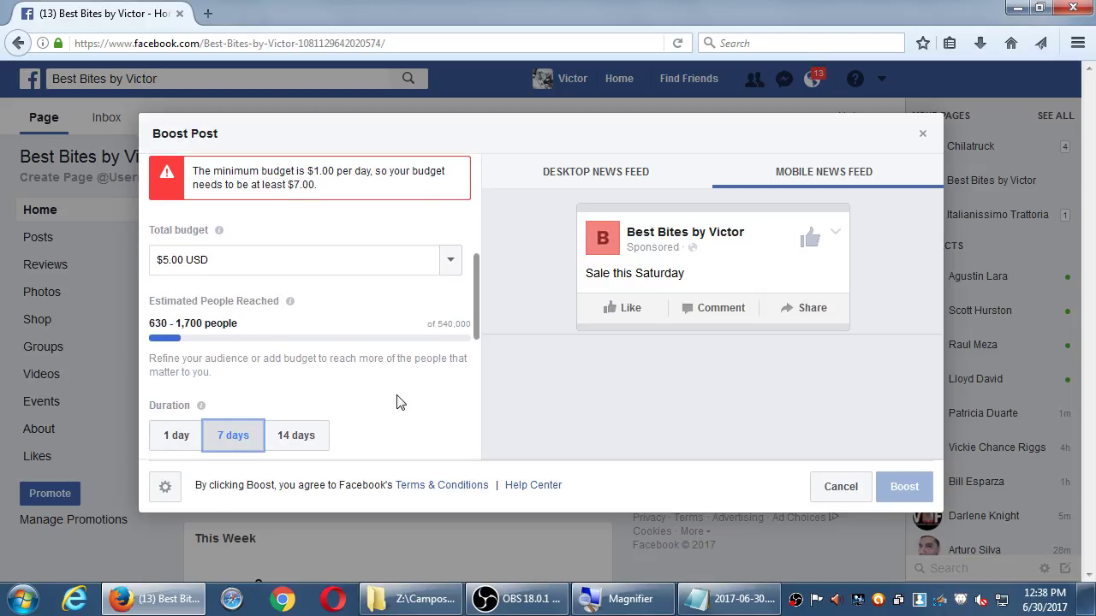
{"action": "left_click", "coordinate": [169, 440]}
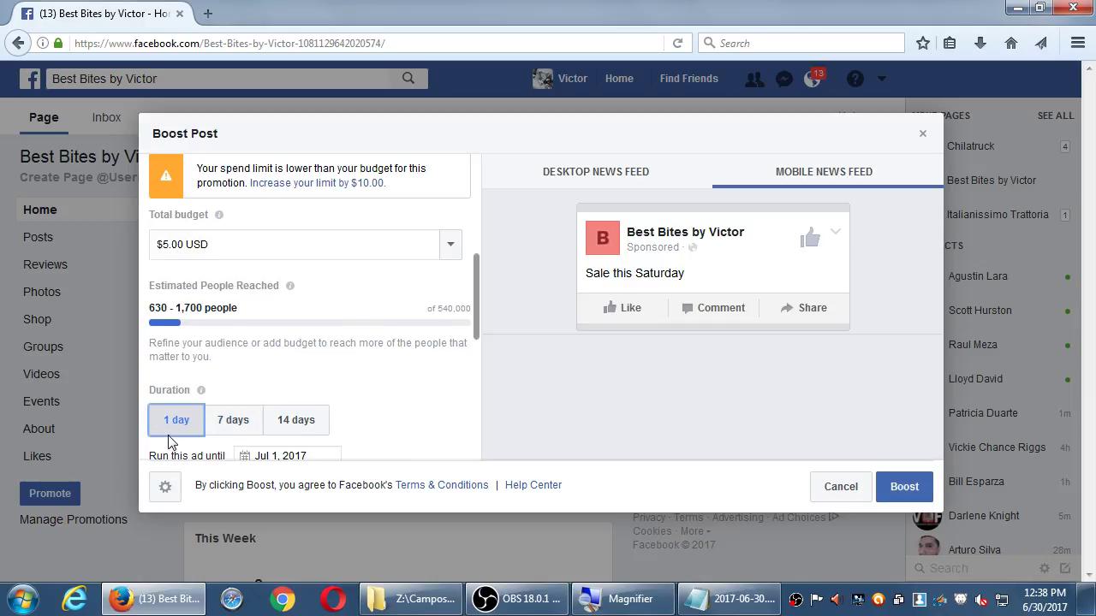
Review the boost's tracking conversions, payment method, audience and Facebook Pixel settings
{"action": "scroll", "coordinate": [359, 342], "scroll_direction": "down", "scroll_amount": 2}
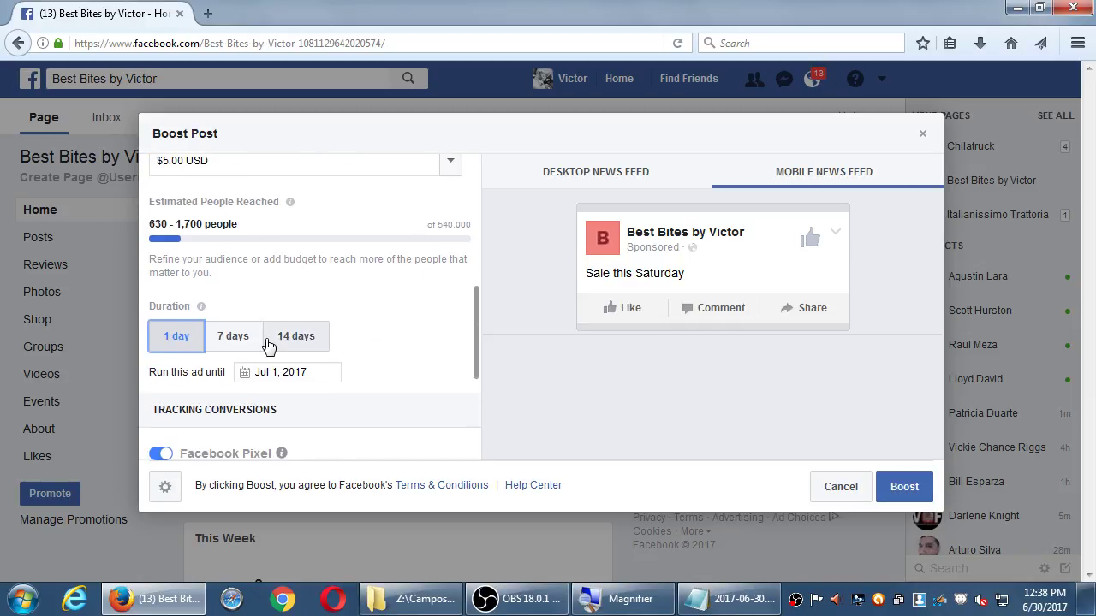
{"action": "scroll", "coordinate": [330, 359], "scroll_direction": "down", "scroll_amount": 1}
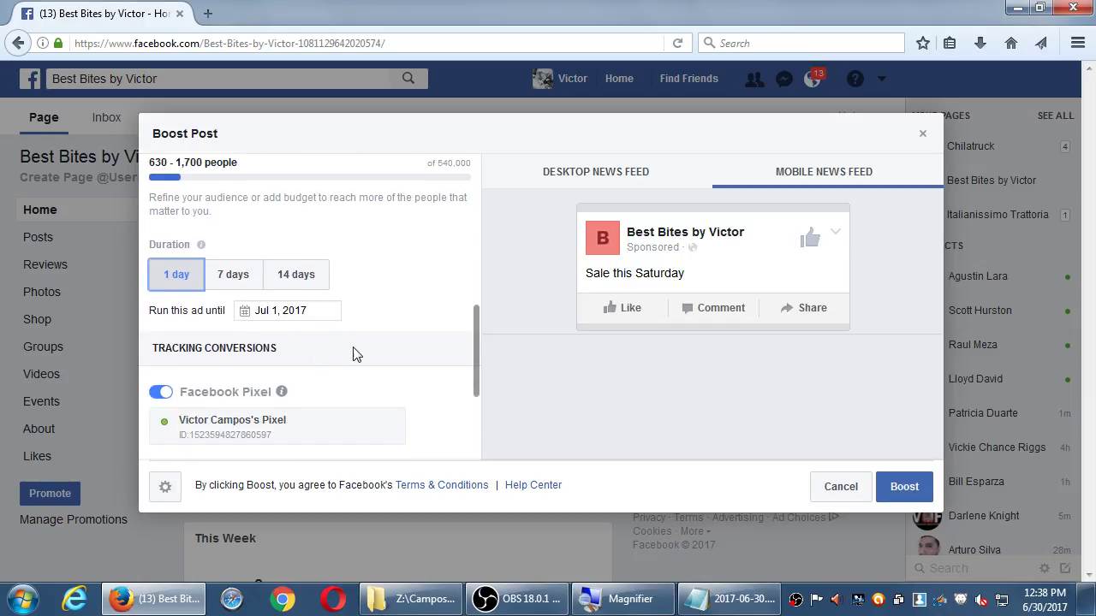
{"action": "scroll", "coordinate": [360, 325], "scroll_direction": "down", "scroll_amount": 3}
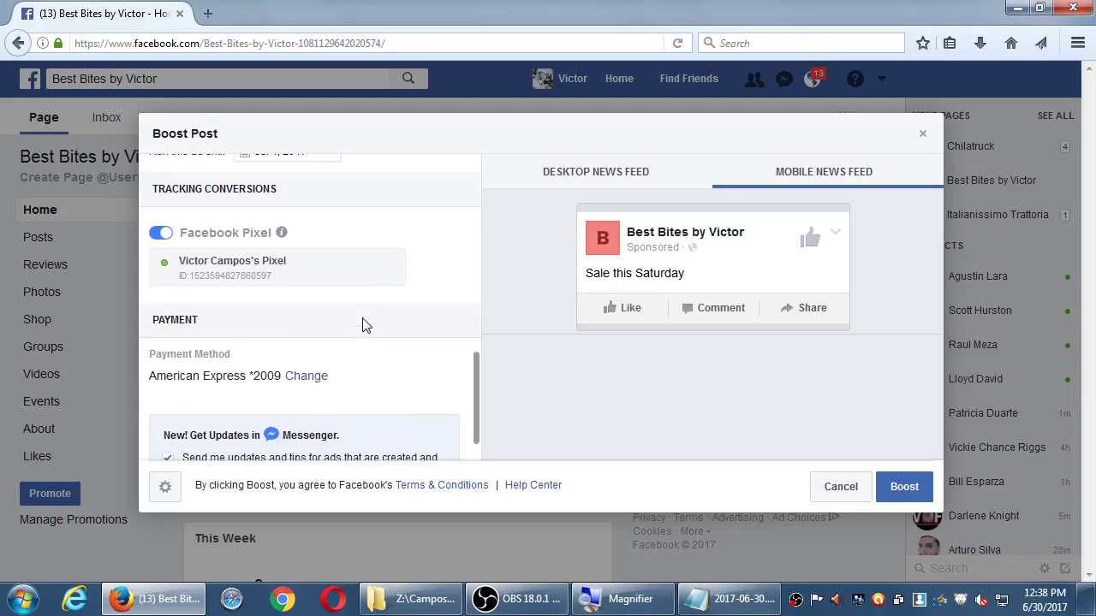
{"action": "scroll", "coordinate": [362, 325], "scroll_direction": "up", "scroll_amount": 1}
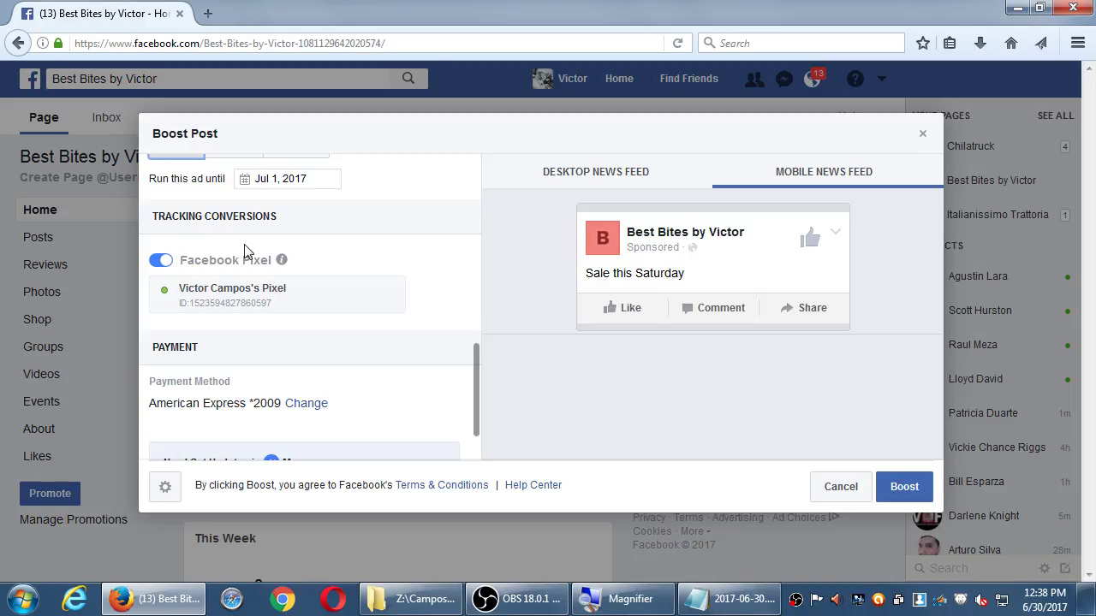
{"action": "scroll", "coordinate": [369, 296], "scroll_direction": "up", "scroll_amount": 6}
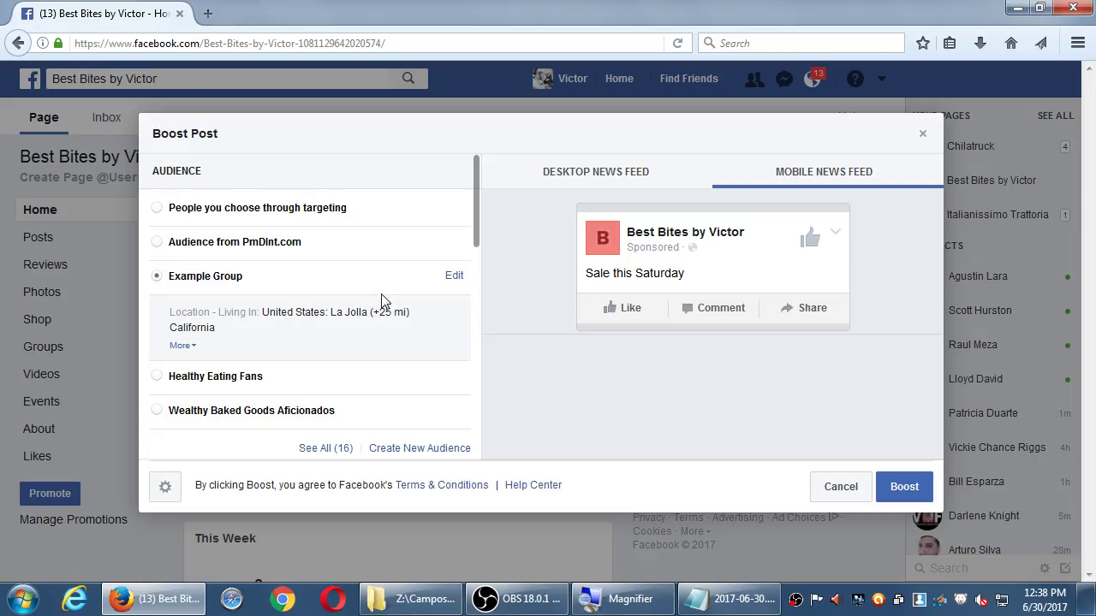
{"action": "scroll", "coordinate": [381, 300], "scroll_direction": "down", "scroll_amount": 3}
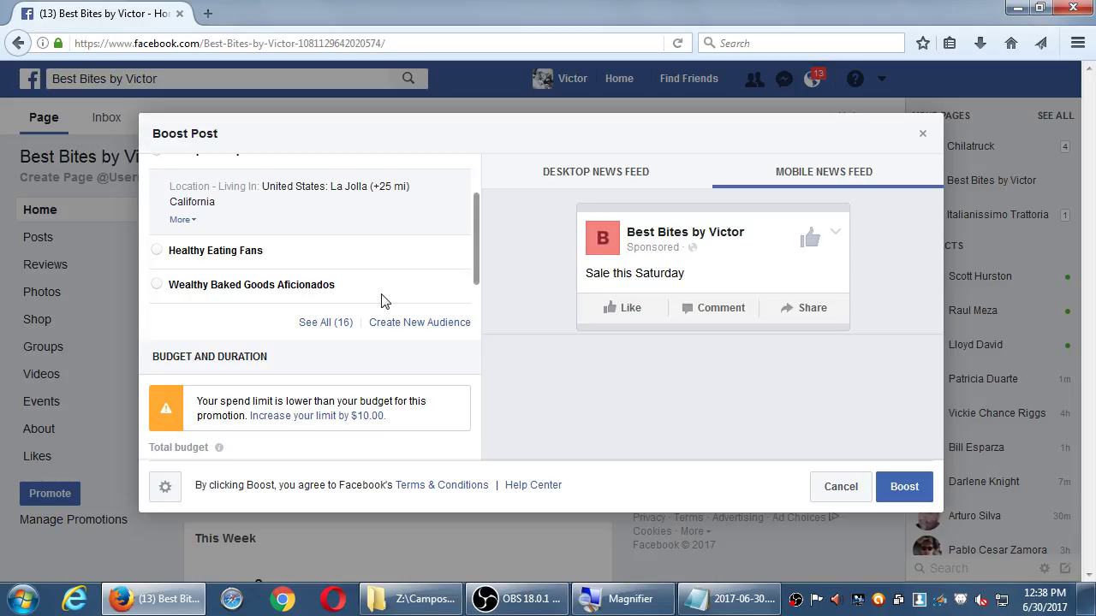
{"action": "scroll", "coordinate": [381, 299], "scroll_direction": "down", "scroll_amount": 8}
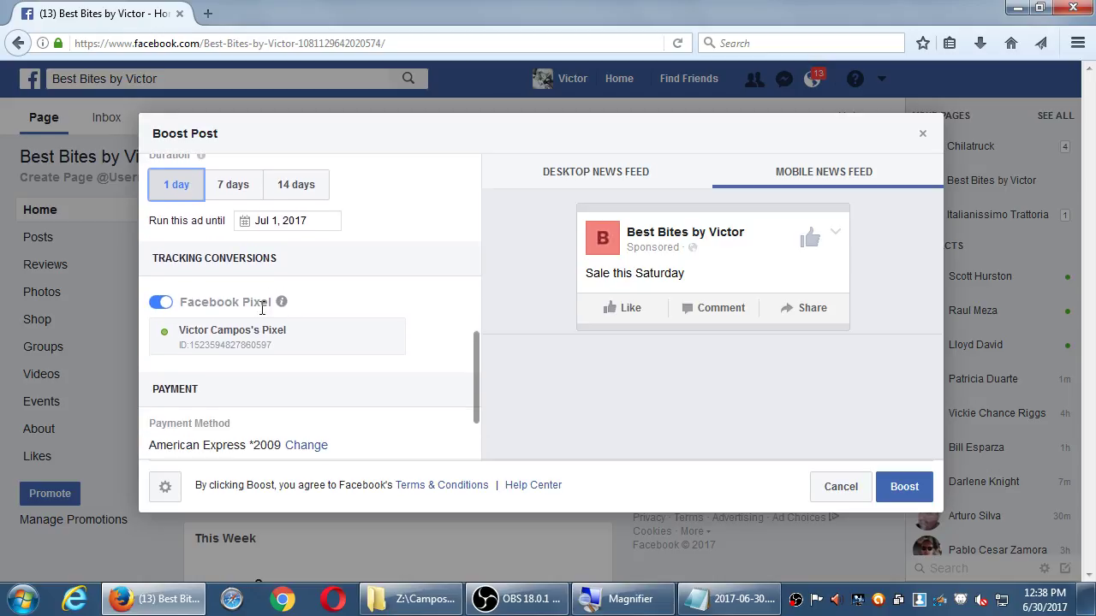
{"action": "mouse_move", "coordinate": [286, 310]}
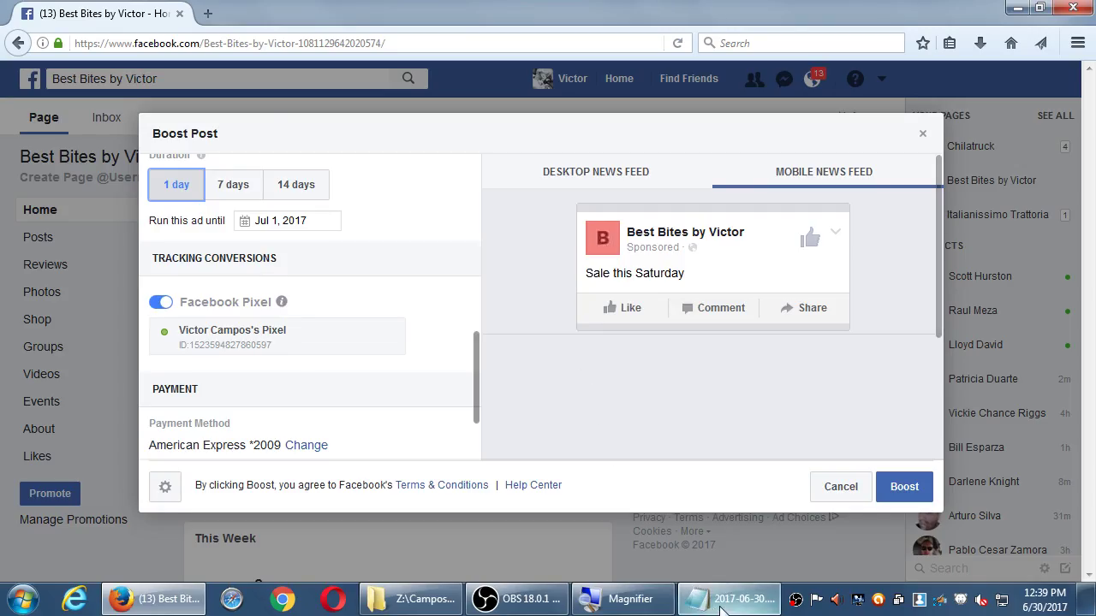
Switch to the 2017-06-30.txt notes in Notepad, then narrow and move the window to uncover the boost's pixel settings
{"action": "left_click", "coordinate": [724, 606]}
{"action": "left_click_drag", "start_coordinate": [267, 9], "coordinate": [378, 191]}
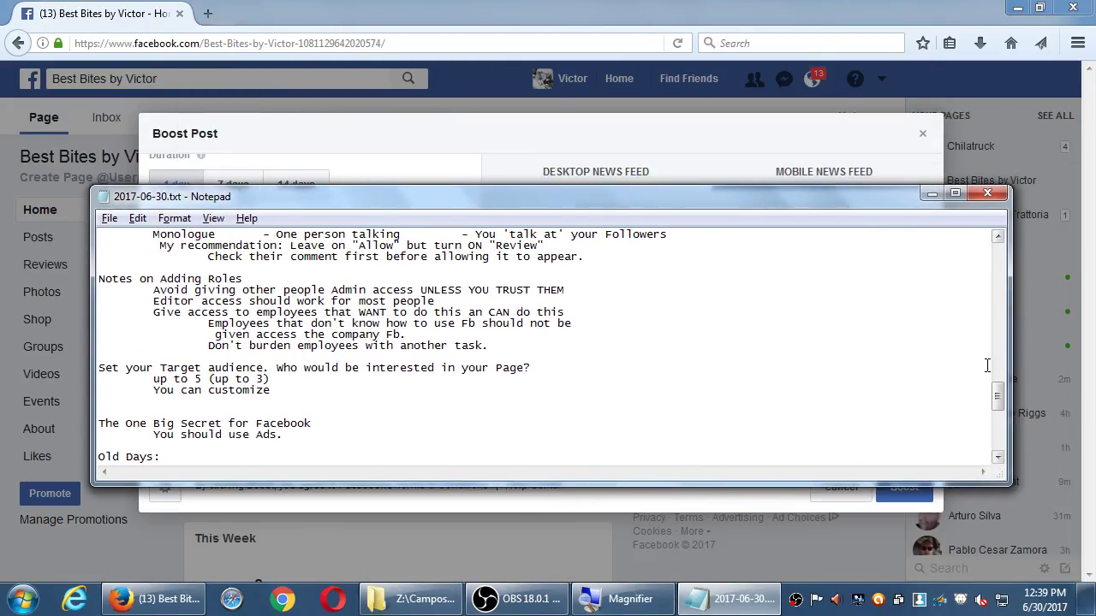
{"action": "left_click_drag", "start_coordinate": [1008, 371], "coordinate": [757, 370]}
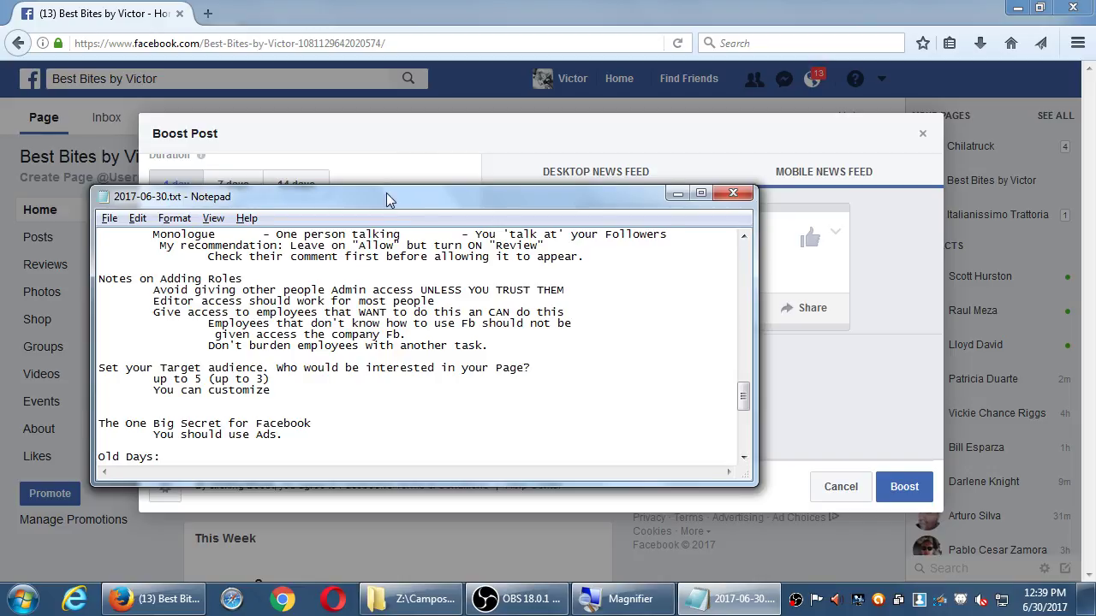
{"action": "left_click_drag", "start_coordinate": [386, 203], "coordinate": [695, 287]}
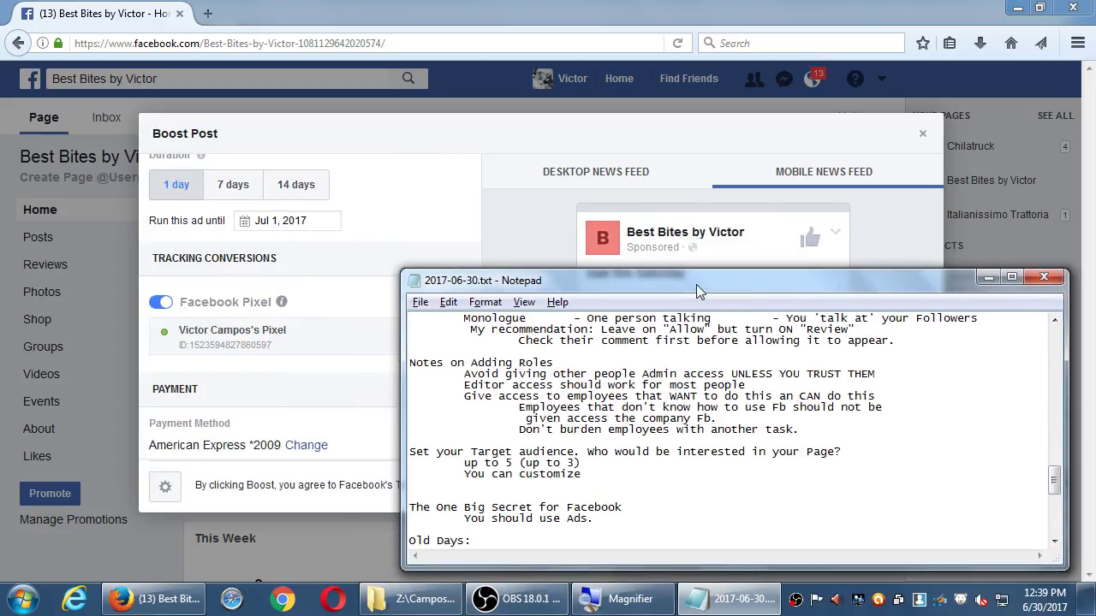
Return to the Boost Post dialog in Firefox and review its budget, duration and remaining settings
{"action": "left_click", "coordinate": [288, 342]}
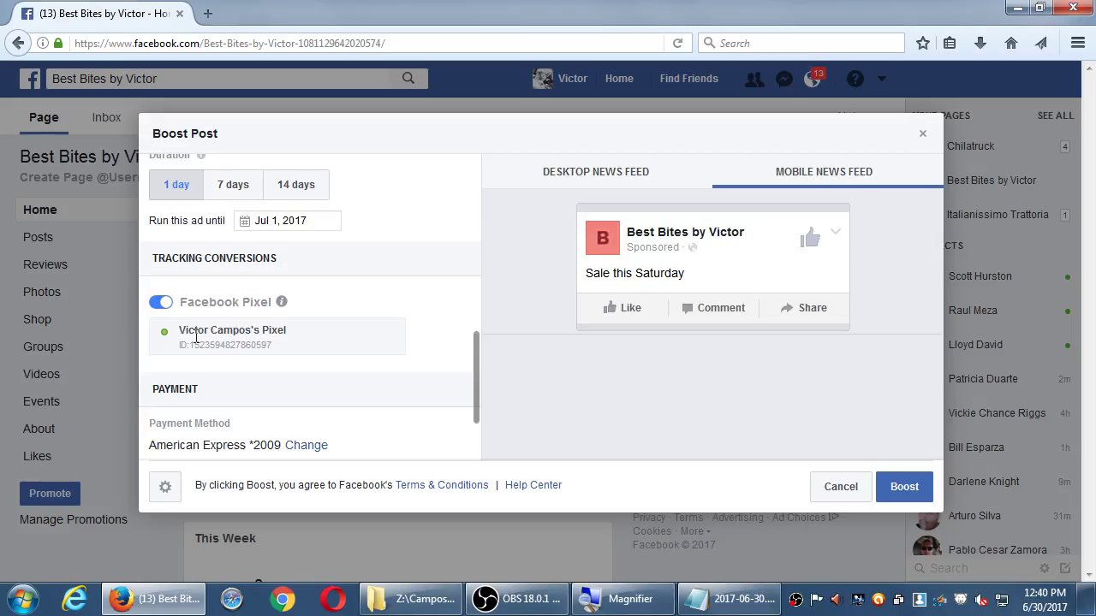
{"action": "scroll", "coordinate": [231, 334], "scroll_direction": "up", "scroll_amount": 8}
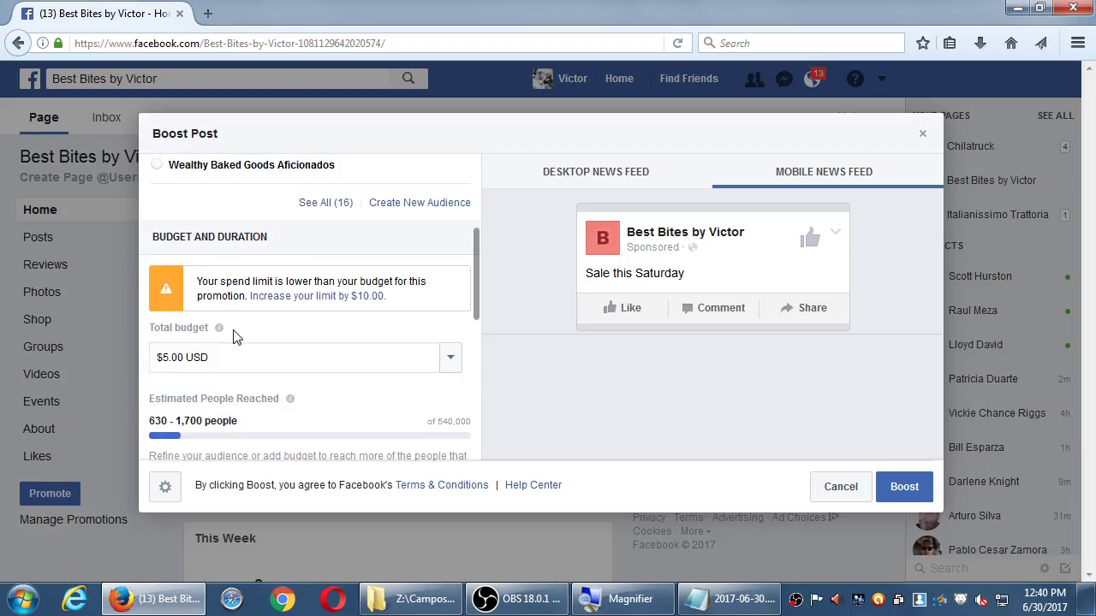
{"action": "scroll", "coordinate": [235, 335], "scroll_direction": "down", "scroll_amount": 1}
{"action": "scroll", "coordinate": [236, 336], "scroll_direction": "down", "scroll_amount": 4}
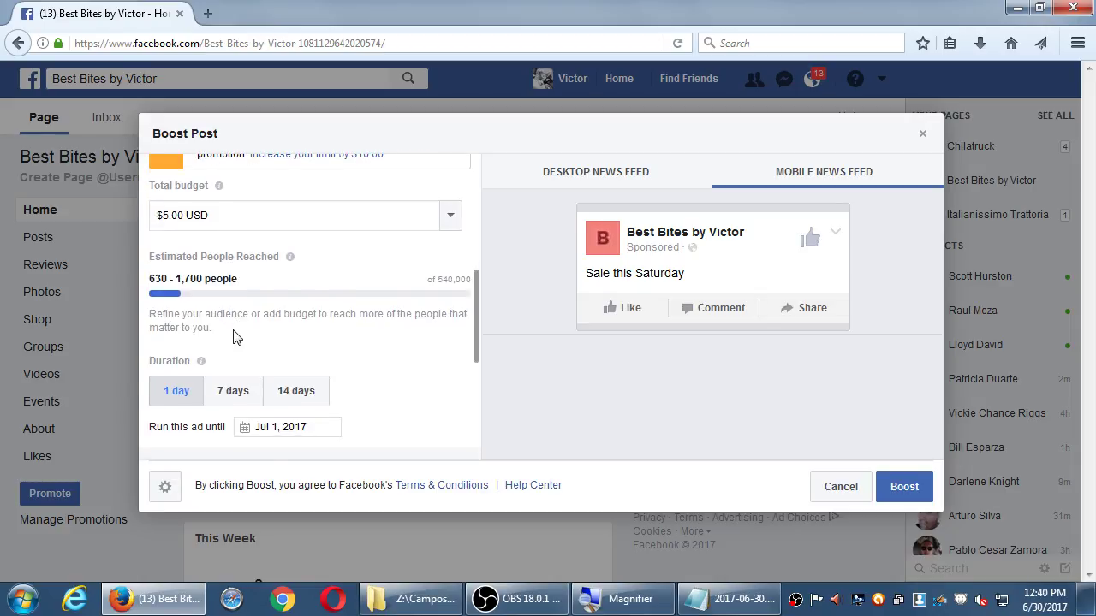
{"action": "scroll", "coordinate": [263, 327], "scroll_direction": "down", "scroll_amount": 4}
In the Notepad notes, add the indented line "Create a Audience based on the Green Meter (saying Great)" under the Recommendation section
{"action": "left_click", "coordinate": [712, 599]}
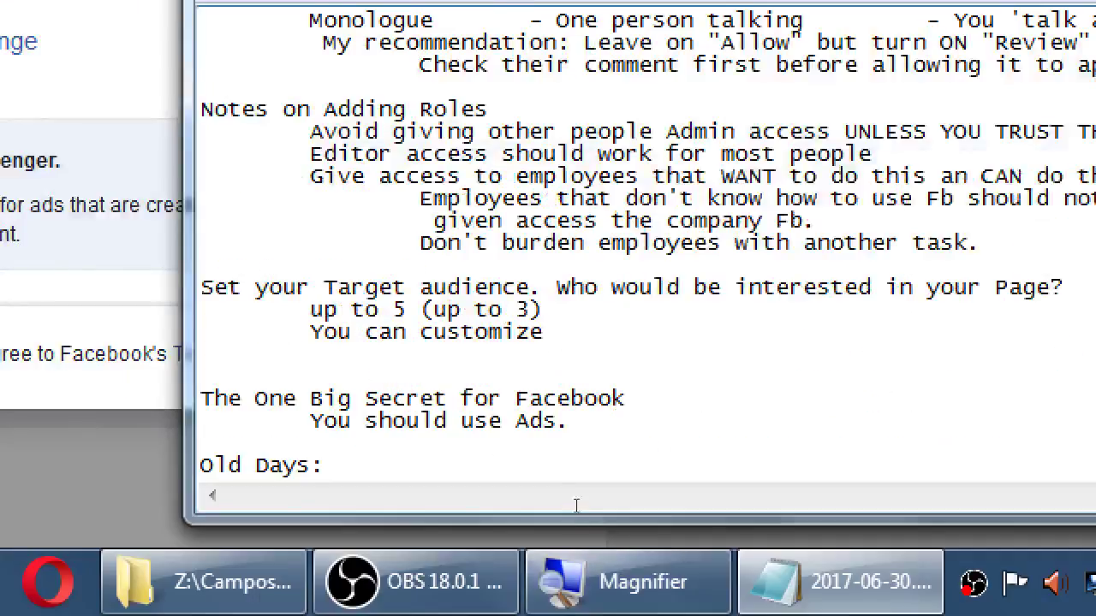
{"action": "scroll", "coordinate": [597, 552], "scroll_direction": "down", "scroll_amount": 6}
{"action": "left_click", "coordinate": [542, 443]}
{"action": "key", "text": "Return"}
{"action": "key", "text": "Tab"}
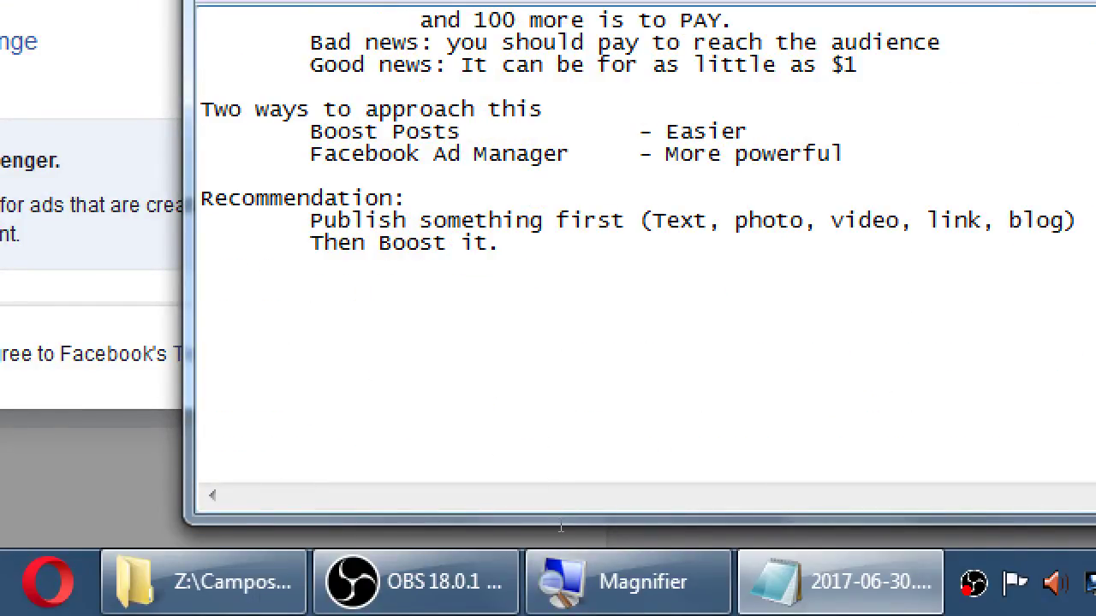
{"action": "type", "text": "Create a Aud"}
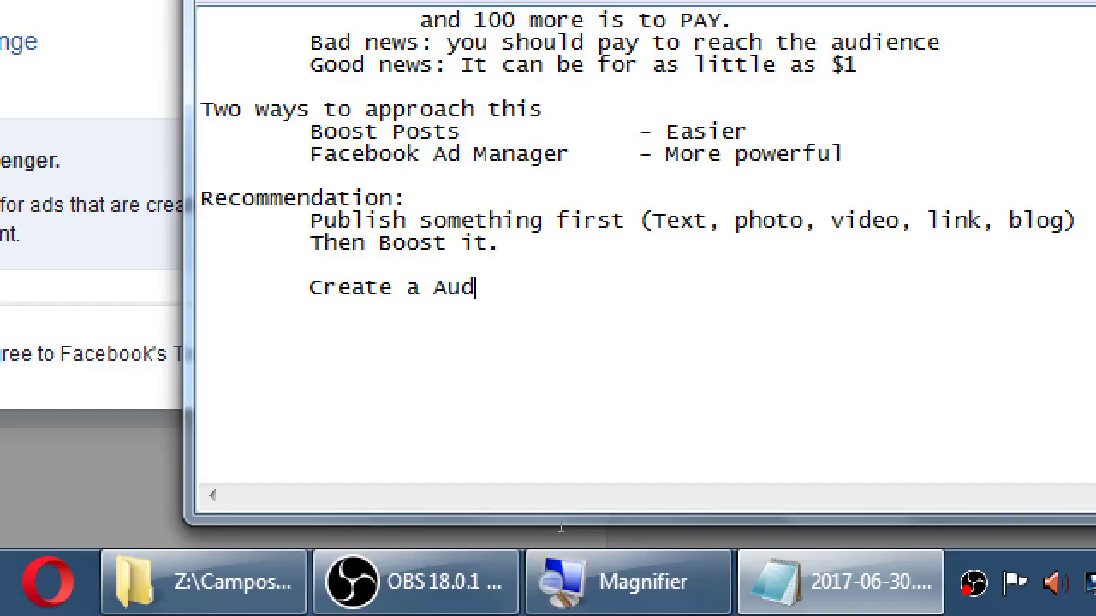
{"action": "type", "text": "ience based ont "}
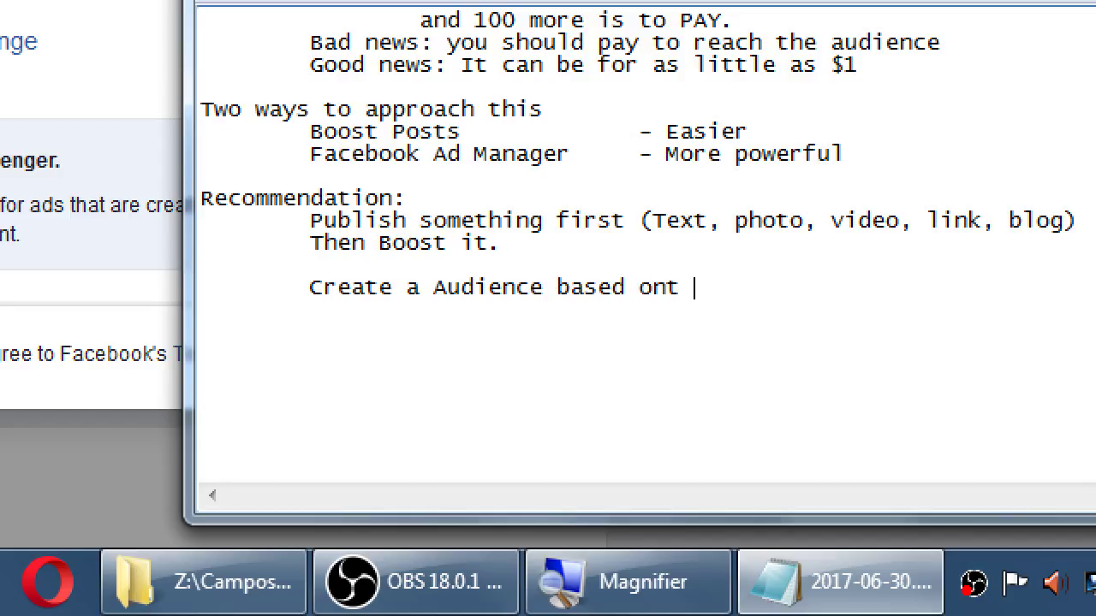
{"action": "type", "text": "he"}
{"action": "key", "text": "BackSpace"}
{"action": "key", "text": "BackSpace"}
{"action": "key", "text": "BackSpace"}
{"action": "key", "text": "BackSpace"}
{"action": "key", "text": "BackSpace"}
{"action": "type", "text": "the Green Meter"}
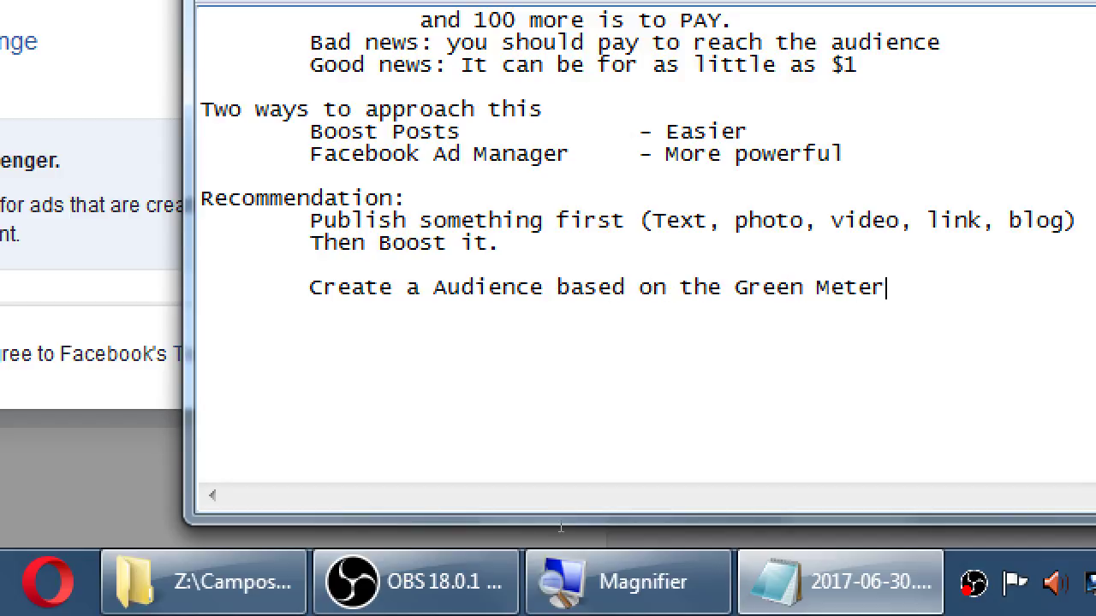
{"action": "type", "text": " (saying Great"}
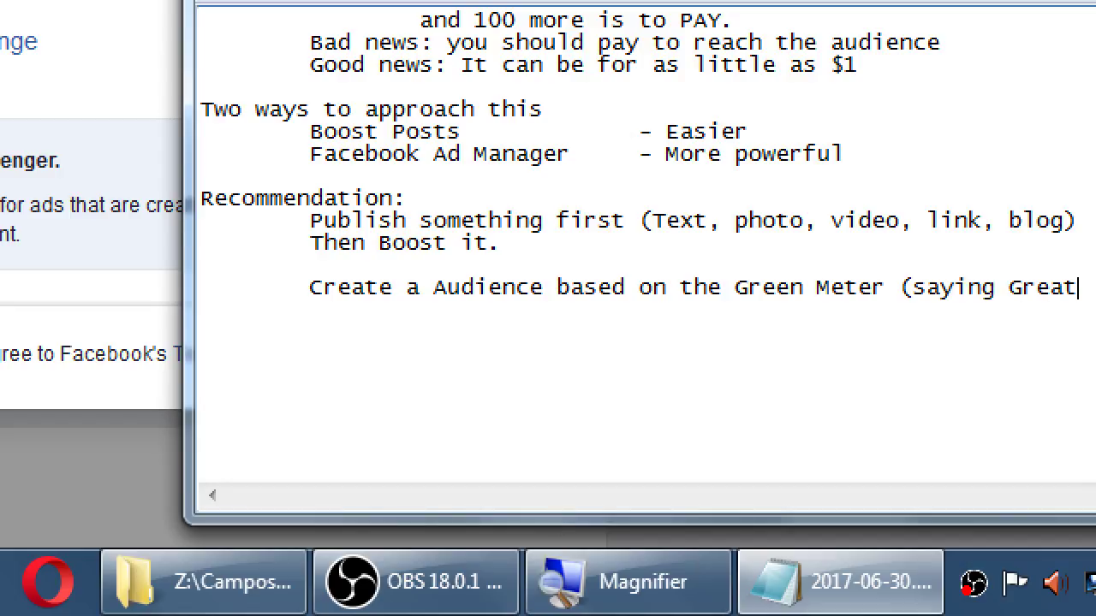
{"action": "type", "text": ")"}
{"action": "key", "text": "ctrl+alt+space"}
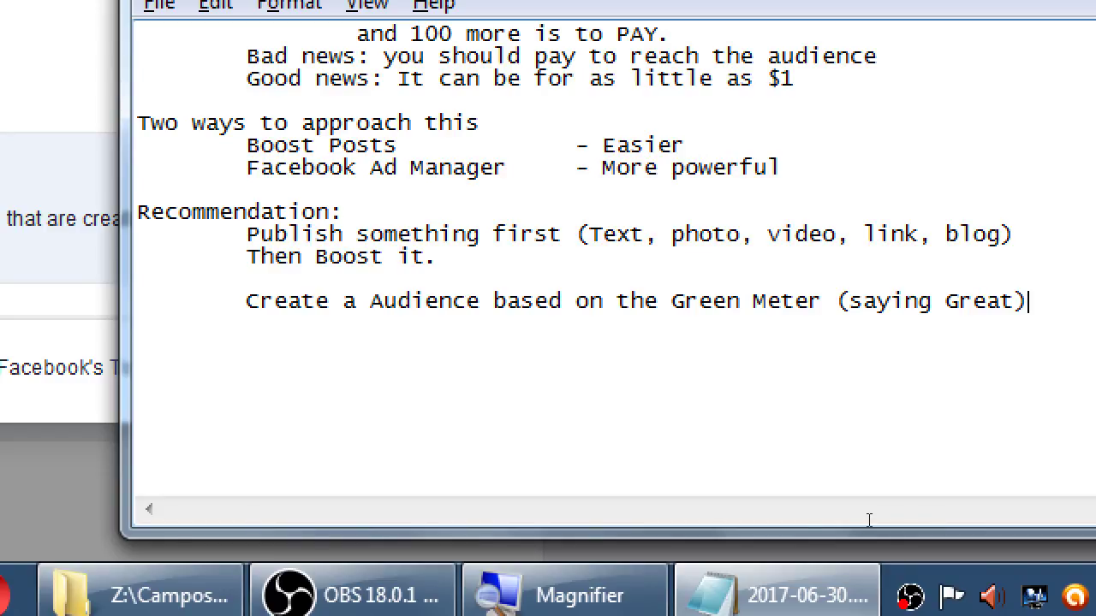
Add the indented recommendation "Spend whatever you want: Hit: more money more good" on a new line
{"action": "key", "text": "Return"}
{"action": "key", "text": "Tab"}
{"action": "type", "text": "Spend whatever you want: Hit: more money more good"}
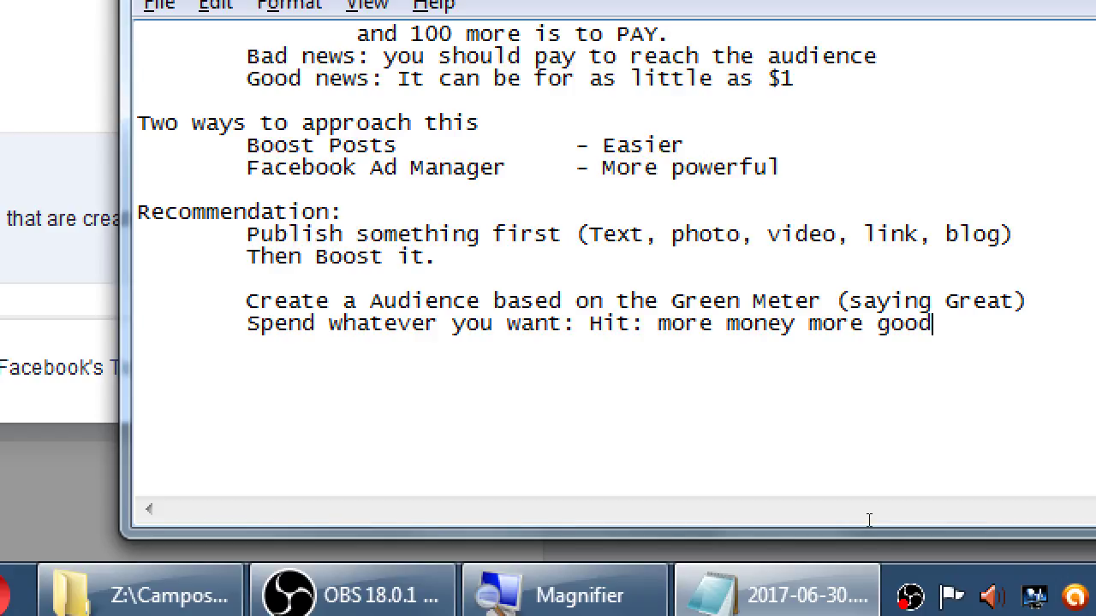
Add the indented recommendation "Start with a broader audience," below the spending note
{"action": "key", "text": "Return"}
{"action": "key", "text": "Tab"}
{"action": "type", "text": "Start with a"}
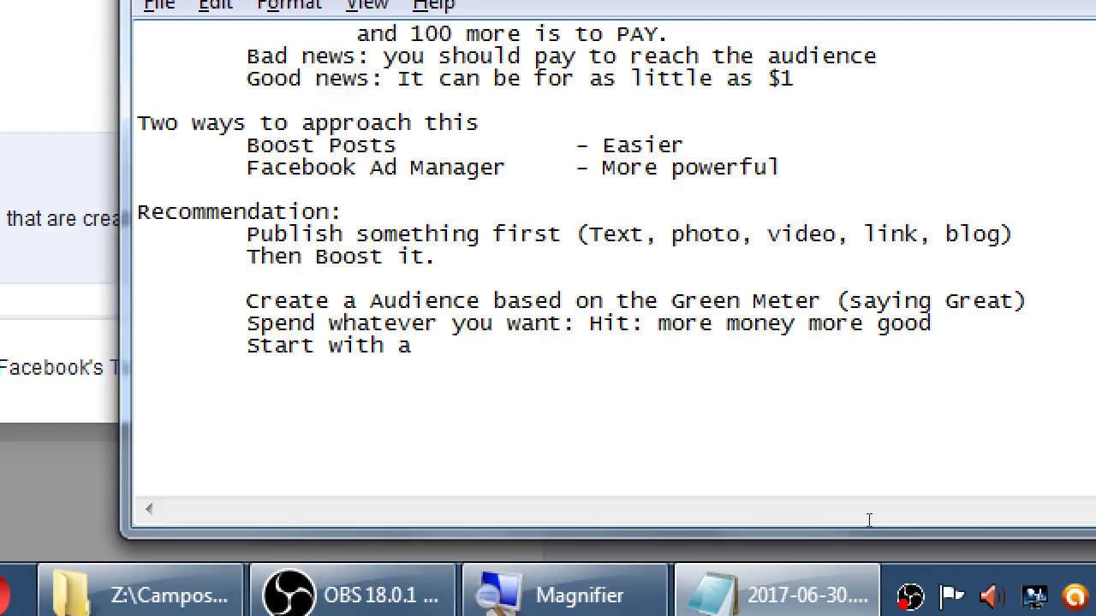
{"action": "type", "text": " broader"}
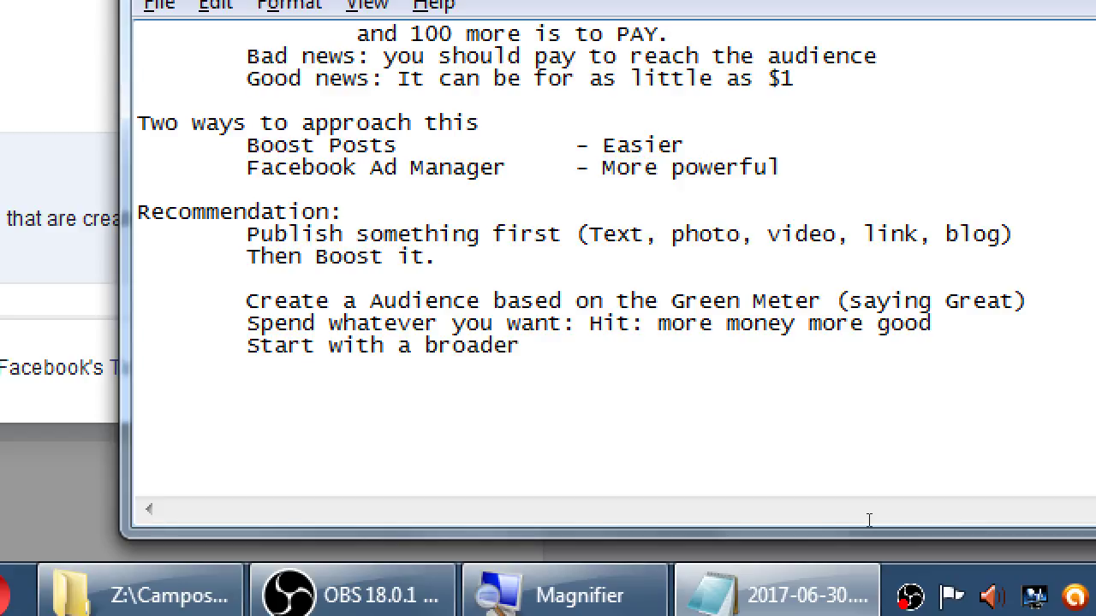
{"action": "type", "text": " aud"}
{"action": "type", "text": "eince"}
{"action": "key", "text": "BackSpace"}
{"action": "key", "text": "BackSpace"}
{"action": "key", "text": "BackSpace"}
{"action": "key", "text": "BackSpace"}
{"action": "key", "text": "BackSpace"}
{"action": "type", "text": "ience,"}
Add the deeper-indented continuation "then narrow it down based on past results" below the broader audience note
{"action": "key", "text": "Return"}
{"action": "key", "text": "Tab"}
{"action": "key", "text": "Tab"}
{"action": "type", "text": "then "}
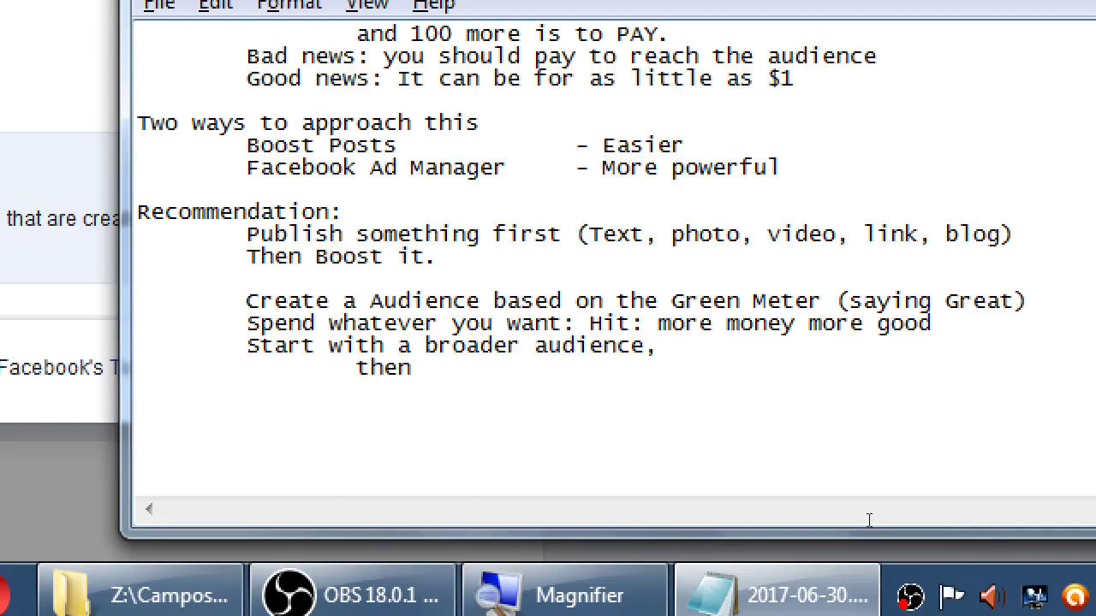
{"action": "type", "text": "narrow it down based on past results"}
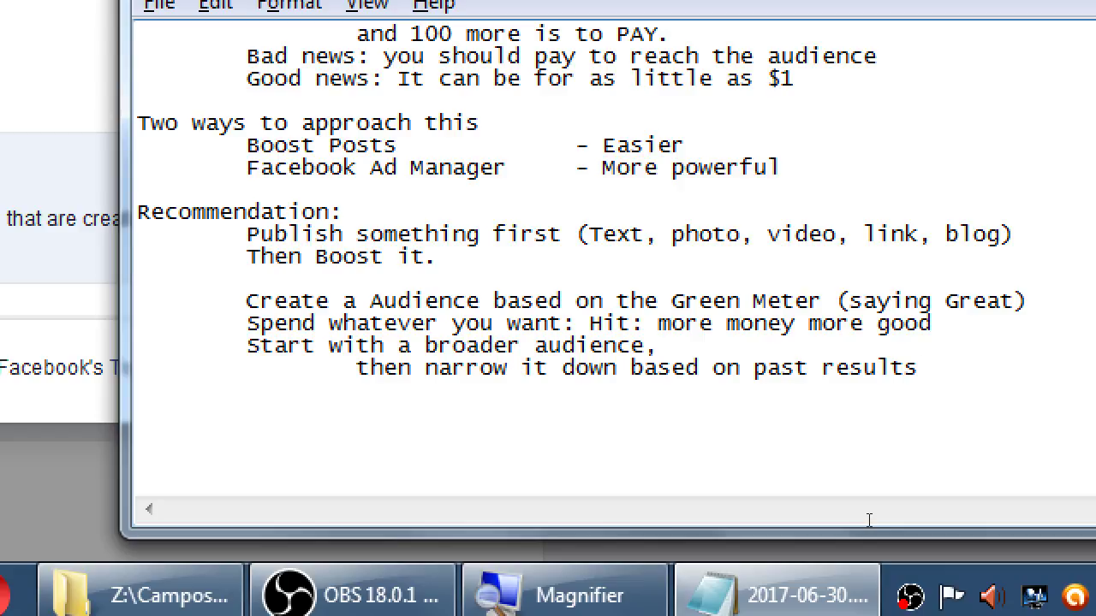
Switch to the Boost Post dialog in Firefox and review its budget, duration, Facebook Pixel and payment sections
{"action": "key", "text": "super+minus"}
{"action": "key", "text": "super+minus"}
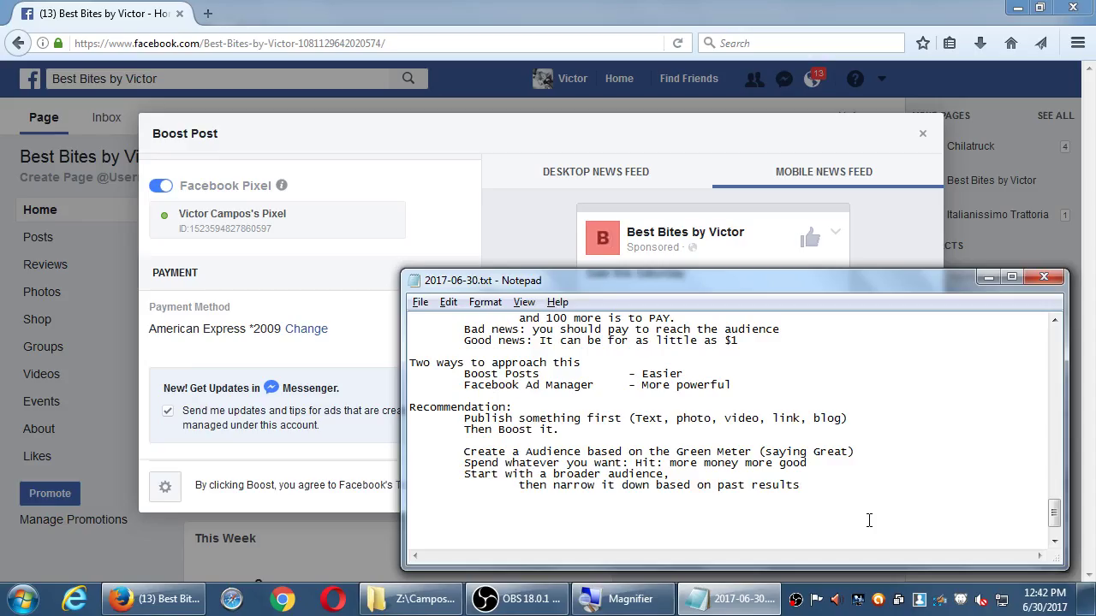
{"action": "left_click", "coordinate": [541, 111]}
{"action": "scroll", "coordinate": [542, 111], "scroll_direction": "up", "scroll_amount": 5}
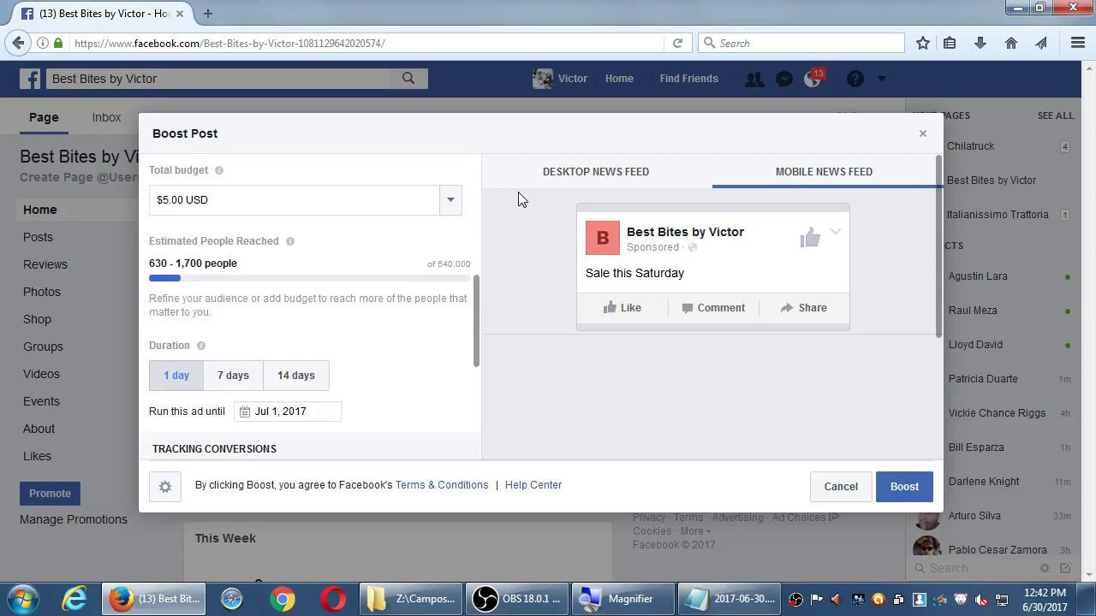
{"action": "scroll", "coordinate": [296, 443], "scroll_direction": "down", "scroll_amount": 3}
{"action": "scroll", "coordinate": [297, 444], "scroll_direction": "down", "scroll_amount": 2}
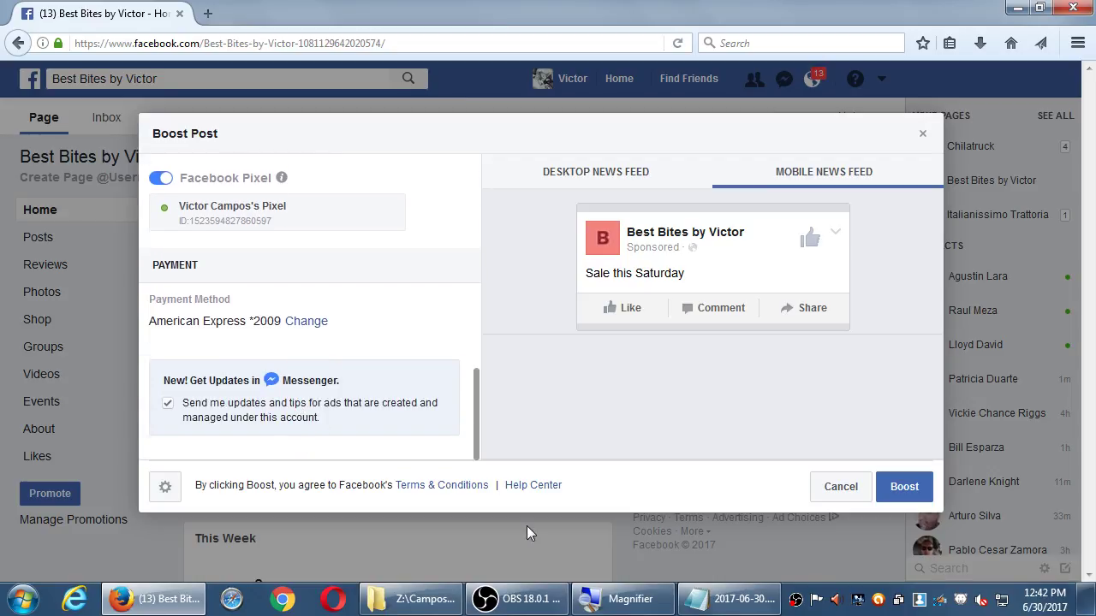
In the Notepad notes, add the indented recommendation "If possible set up the FAcebook pixel" on a new line
{"action": "left_click", "coordinate": [714, 599]}
{"action": "key", "text": "super+plus"}
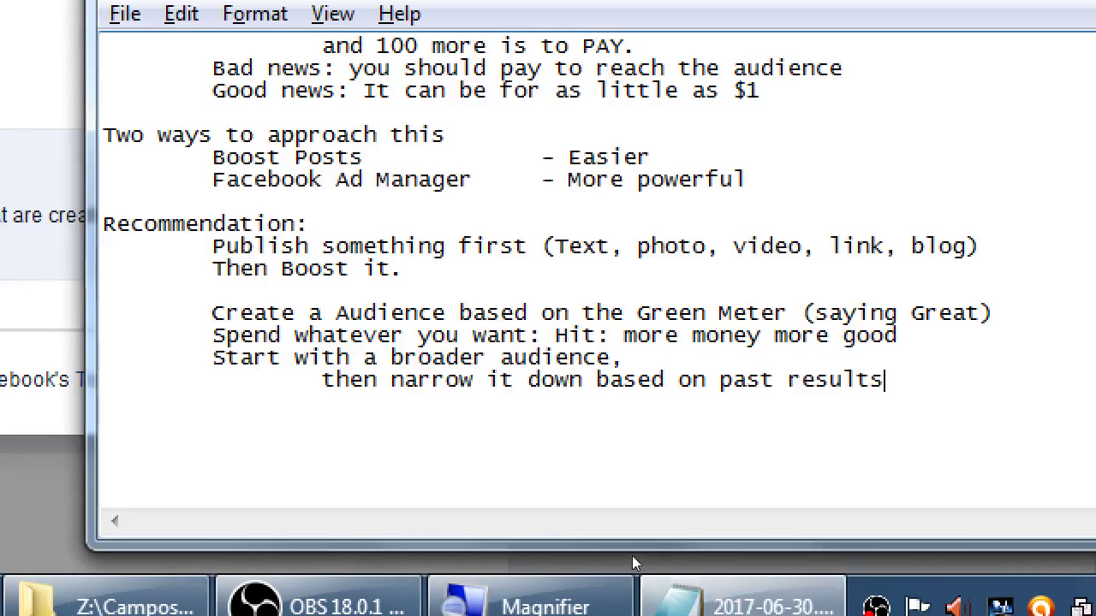
{"action": "key", "text": "Return"}
{"action": "key", "text": "Tab"}
{"action": "type", "text": "If pos"}
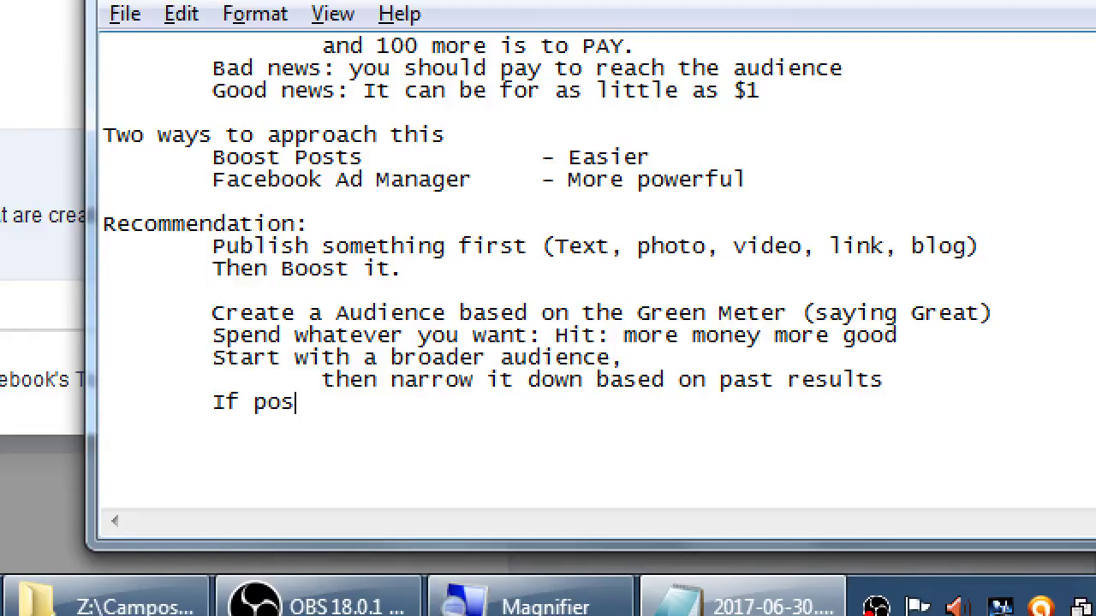
{"action": "type", "text": "sible set u"}
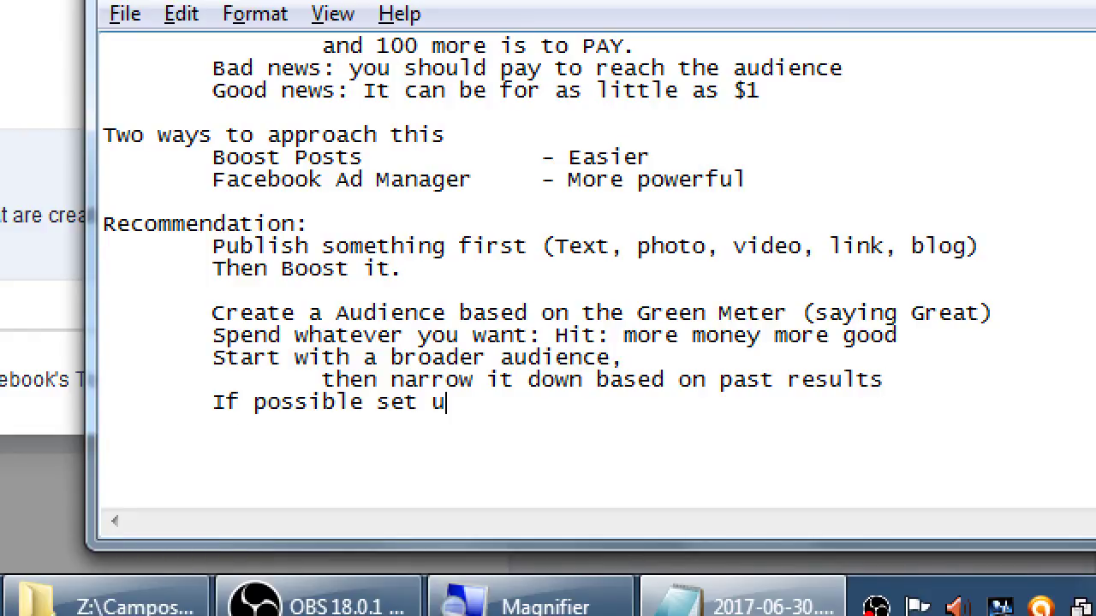
{"action": "type", "text": "p the FAceoo"}
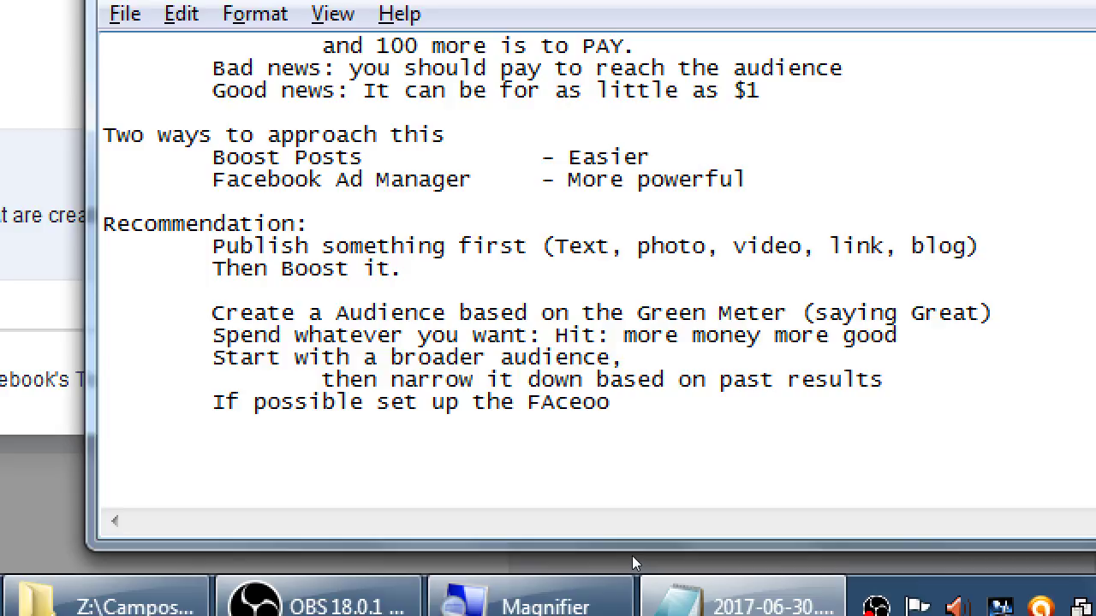
{"action": "type", "text": "b"}
{"action": "key", "text": "BackSpace"}
{"action": "key", "text": "BackSpace"}
{"action": "key", "text": "BackSpace"}
{"action": "type", "text": "book pixel"}
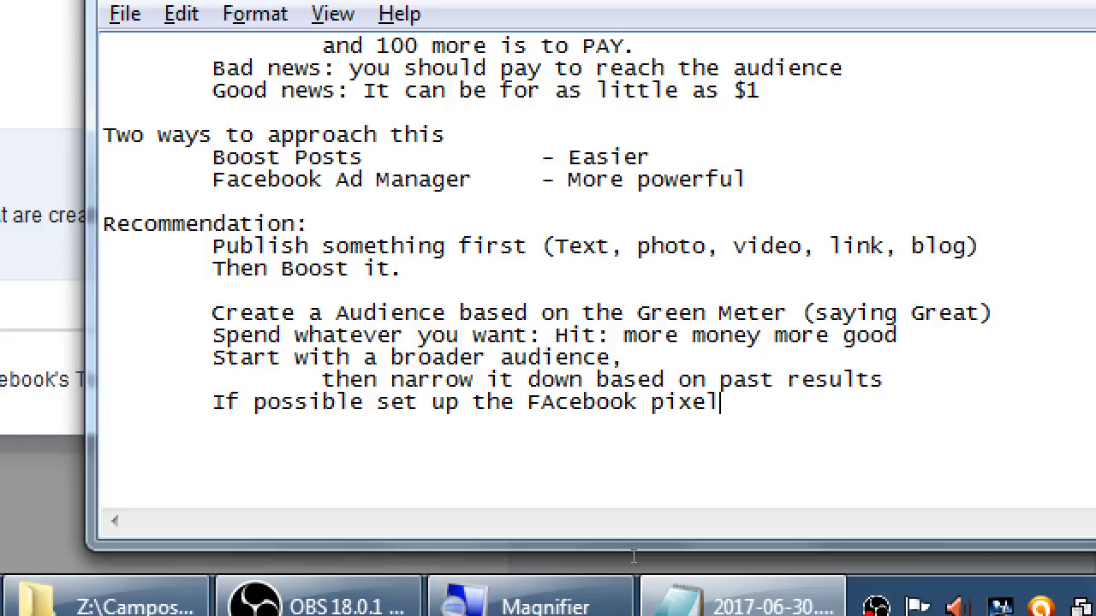
Add the deeper-indented continuation "for complete tracking data" below the pixel recommendation and start a new line
{"action": "key", "text": "Return"}
{"action": "key", "text": "Tab"}
{"action": "key", "text": "Tab"}
{"action": "type", "text": "for complete tracking data"}
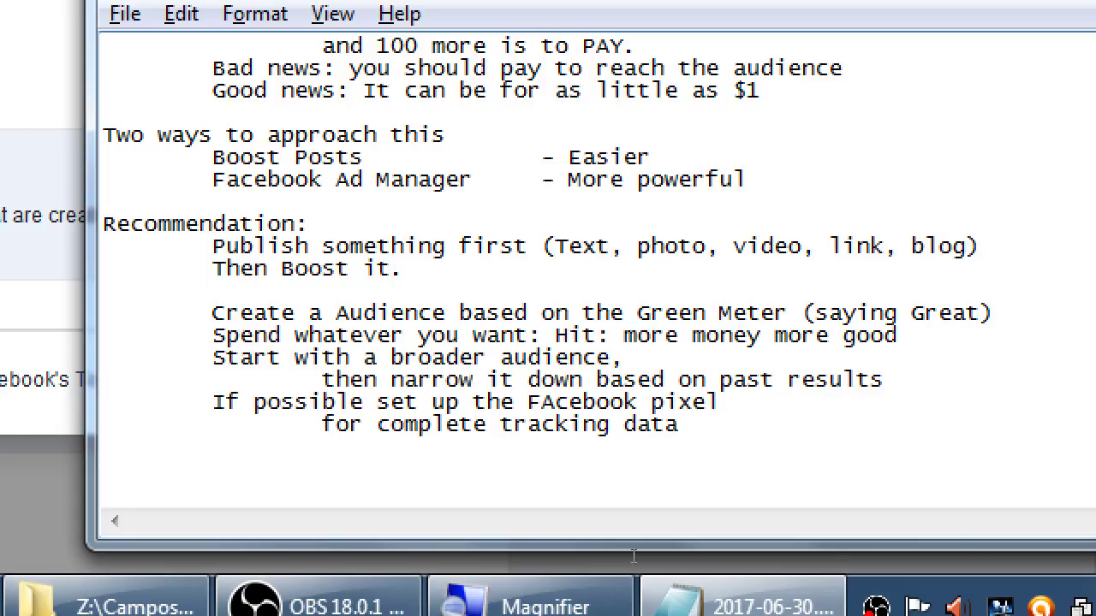
{"action": "key", "text": "Return"}
Check the payment section of the Boost Post dialog and add the indented note "Use a Credit Card not a Debit Card" in Notepad
{"action": "key", "text": "super+minus"}
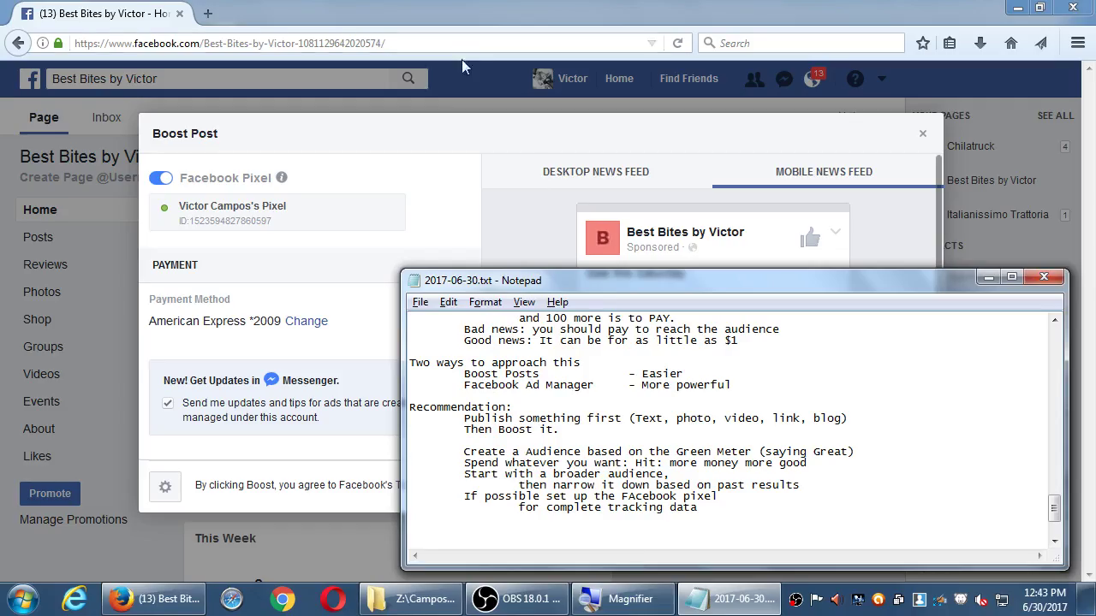
{"action": "left_click", "coordinate": [453, 135]}
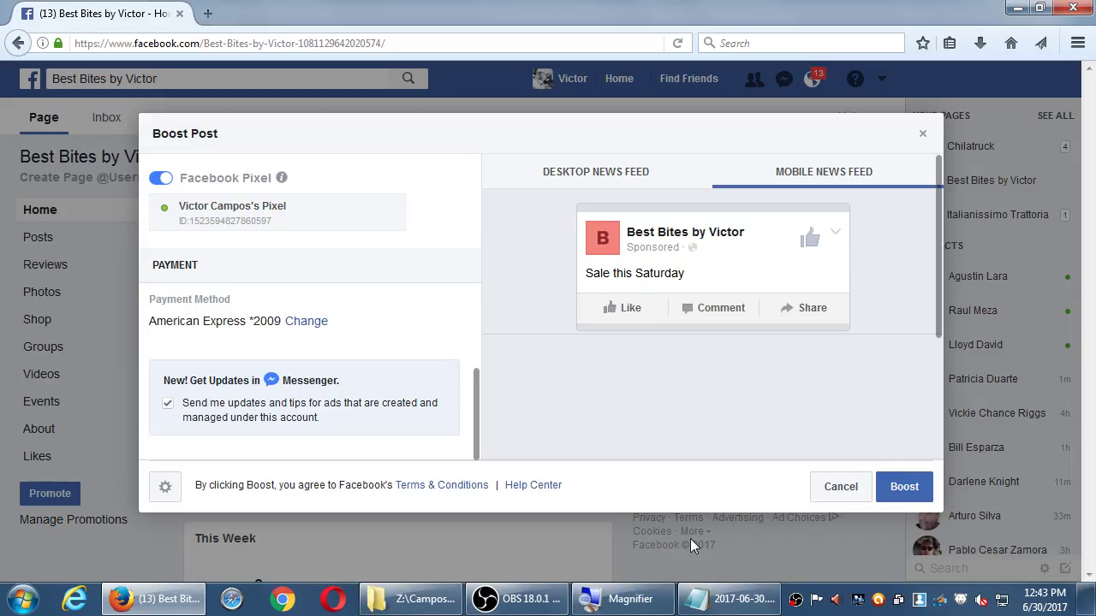
{"action": "left_click", "coordinate": [727, 599]}
{"action": "key", "text": "super+plus"}
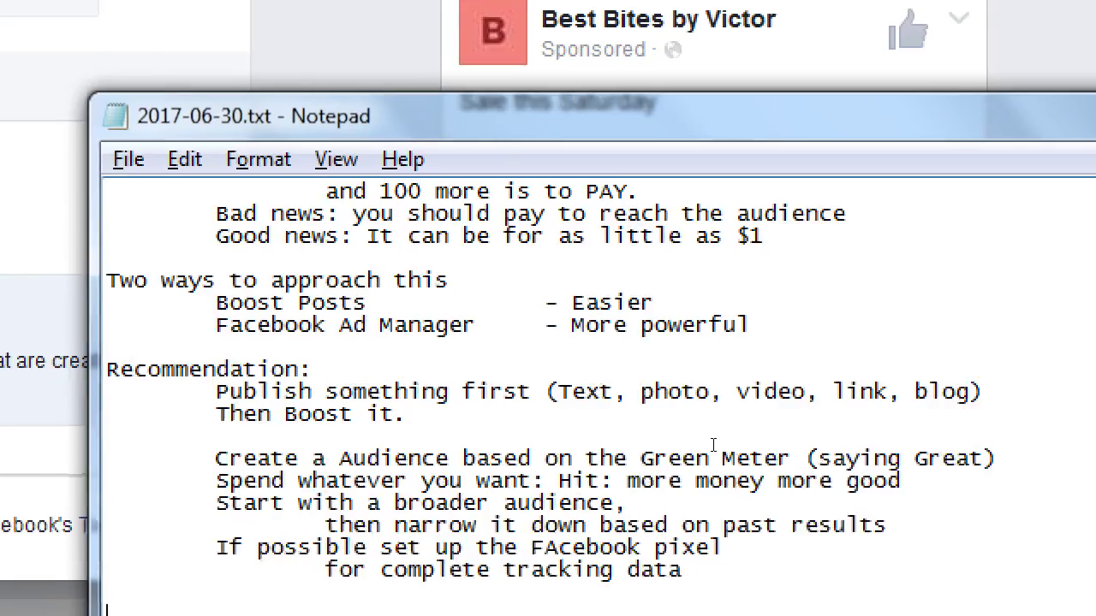
{"action": "key", "text": "BackSpace"}
{"action": "key", "text": "Tab"}
{"action": "type", "text": "Use a Cred"}
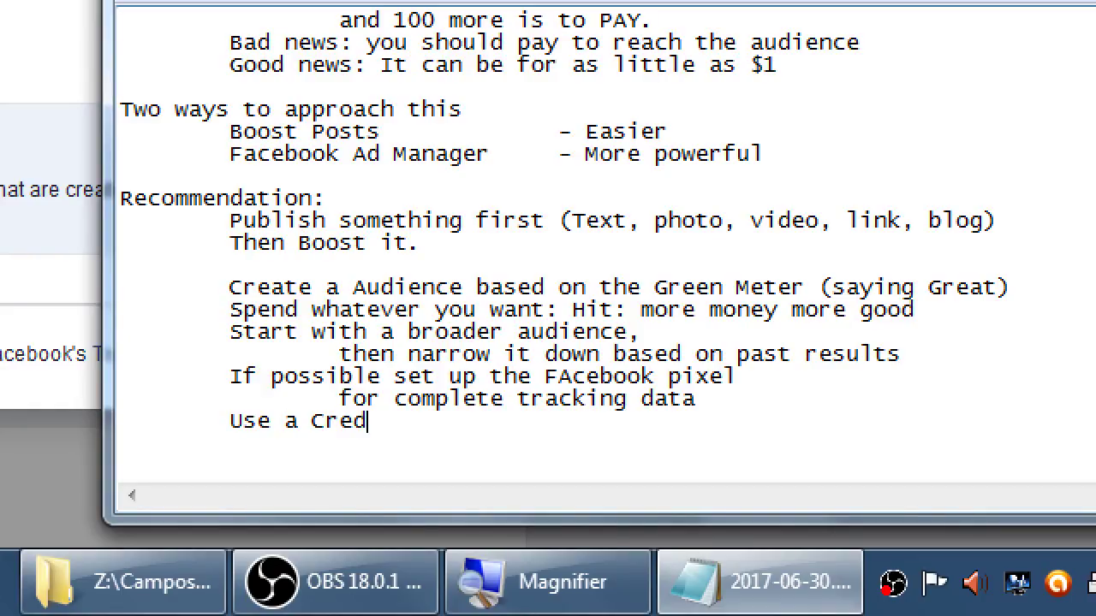
{"action": "type", "text": "it Card not a Debit C"}
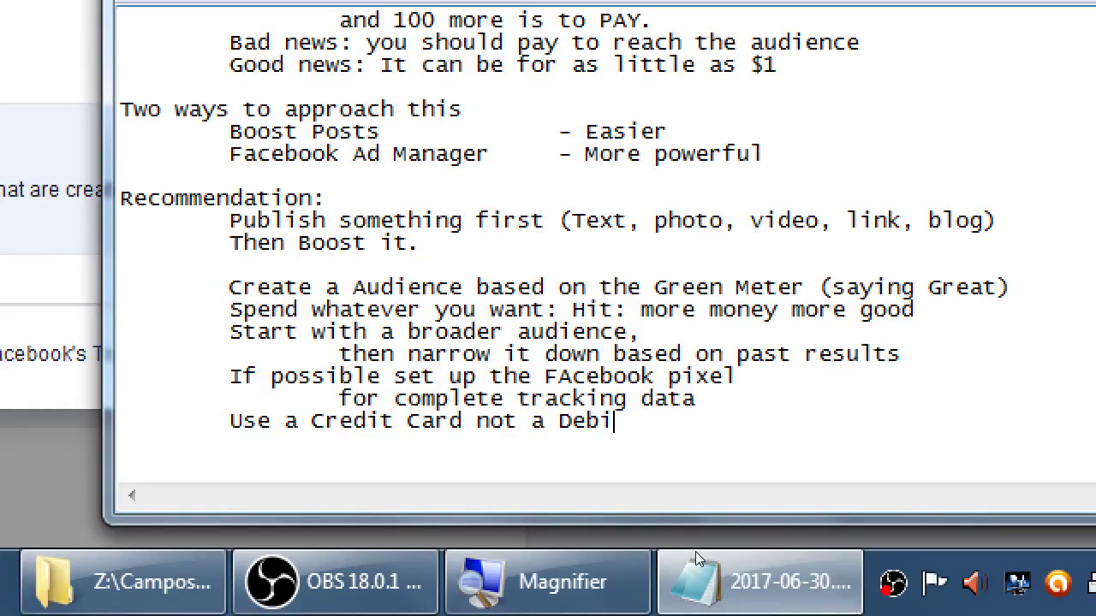
{"action": "type", "text": "ard"}
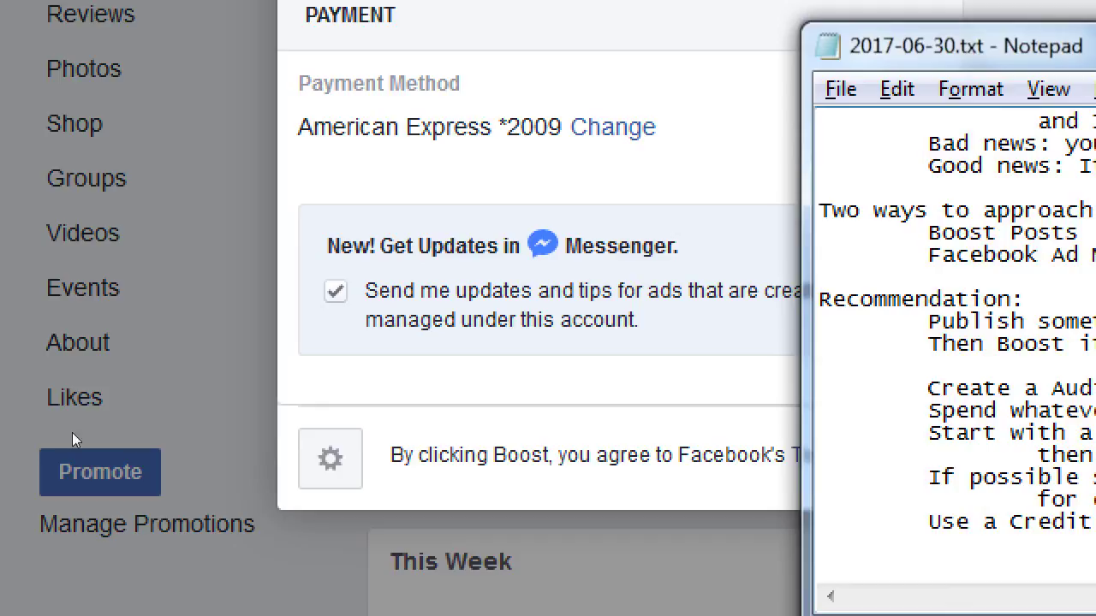
In the Boost Post dialog, turn off the Messenger updates and tips for ads, and review the audience, budget and duration sections
{"action": "left_click", "coordinate": [269, 458]}
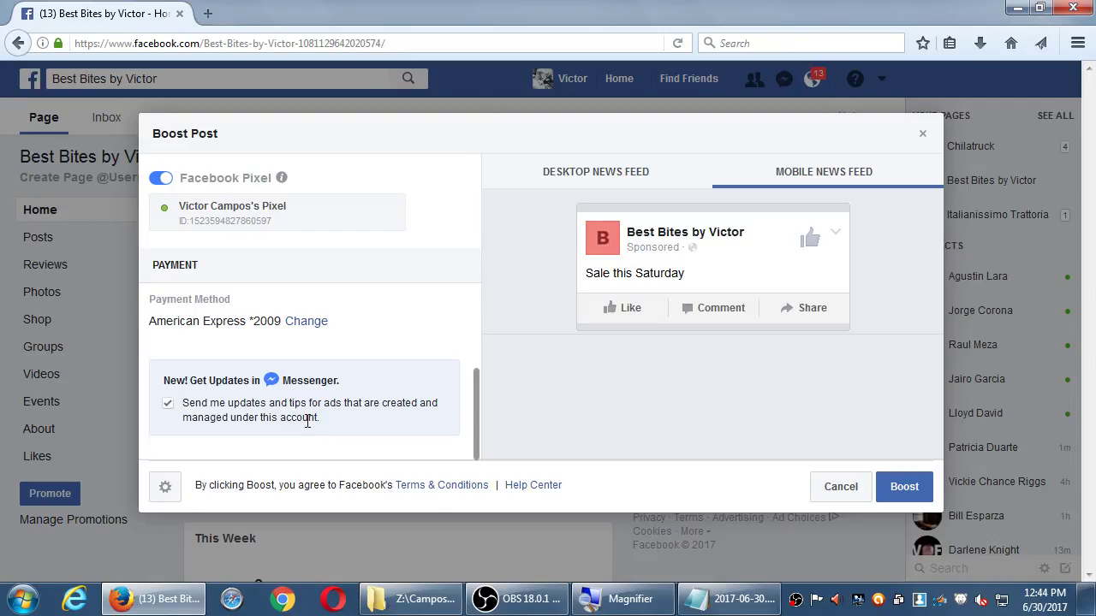
{"action": "left_click", "coordinate": [179, 408]}
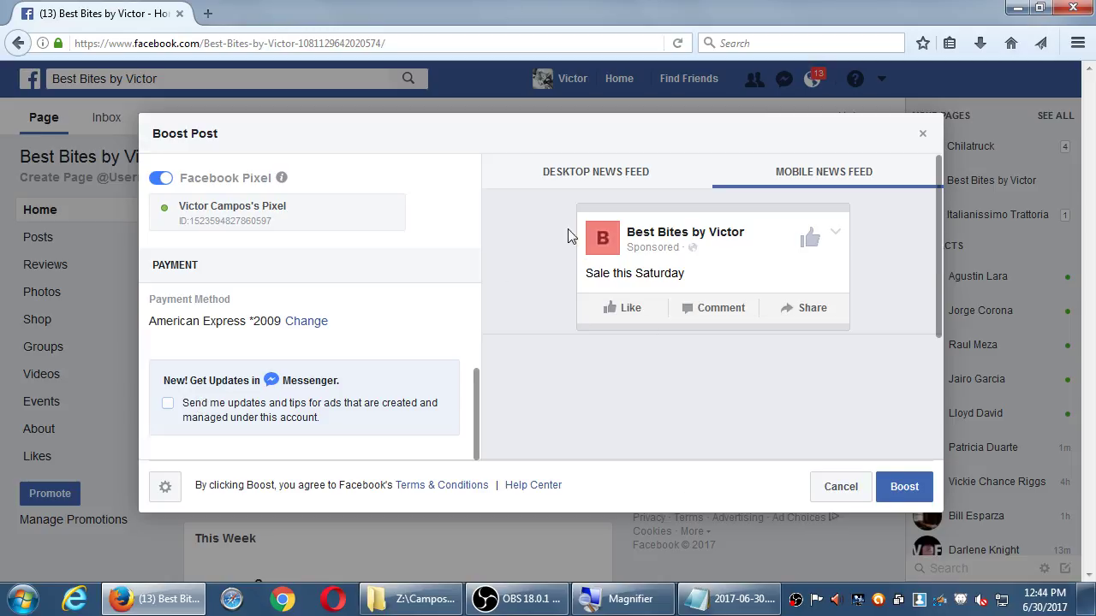
{"action": "scroll", "coordinate": [335, 340], "scroll_direction": "up", "scroll_amount": 6}
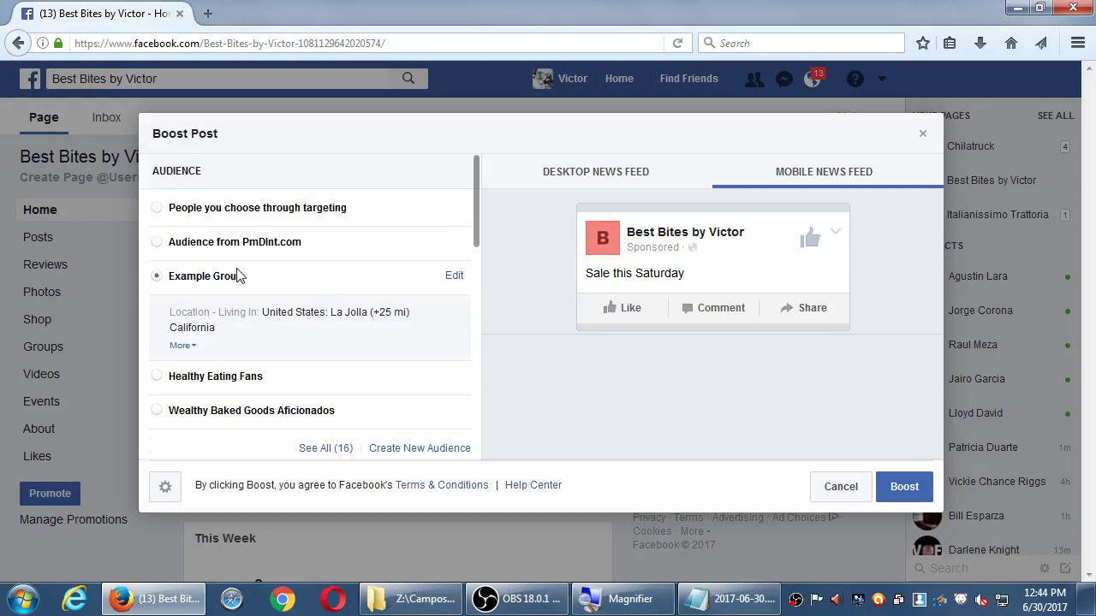
{"action": "scroll", "coordinate": [237, 274], "scroll_direction": "down", "scroll_amount": 5}
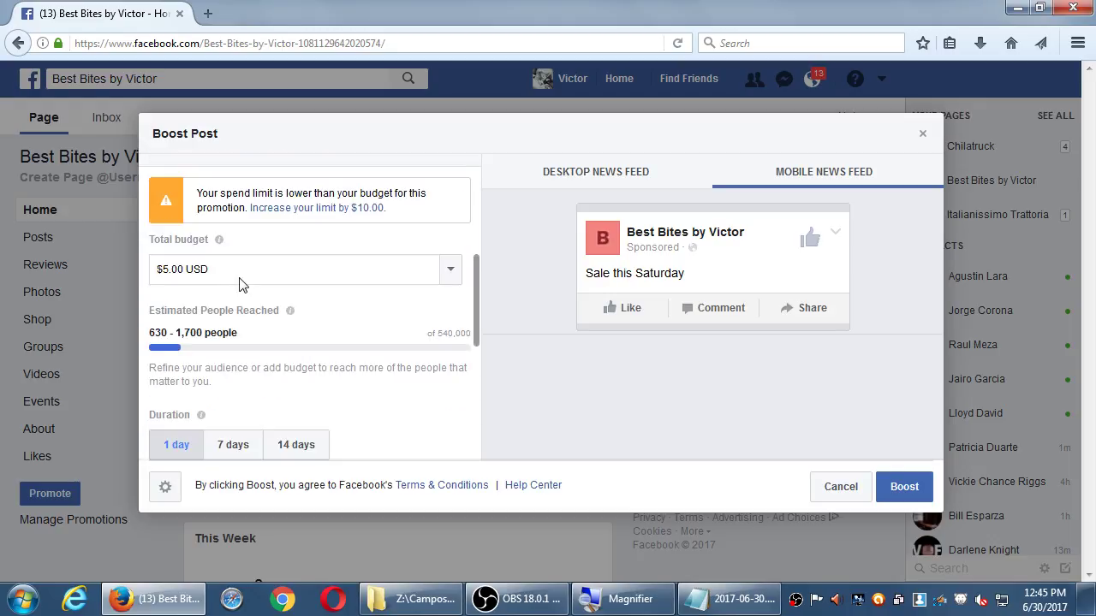
{"action": "scroll", "coordinate": [240, 283], "scroll_direction": "down", "scroll_amount": 3}
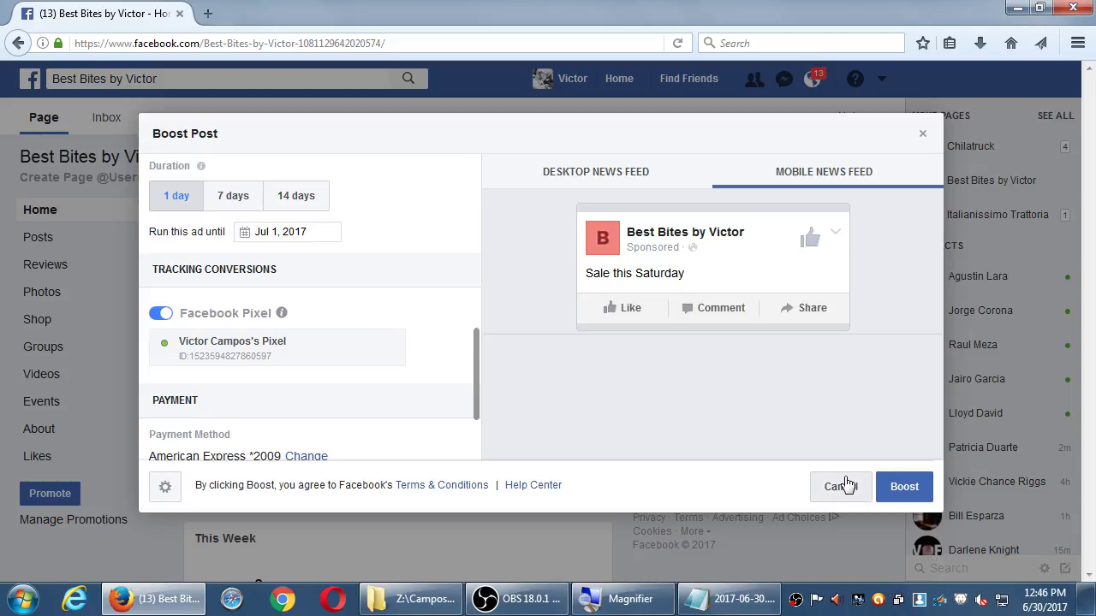
{"action": "scroll", "coordinate": [328, 334], "scroll_direction": "up", "scroll_amount": 2}
{"action": "scroll", "coordinate": [329, 334], "scroll_direction": "up", "scroll_amount": 5}
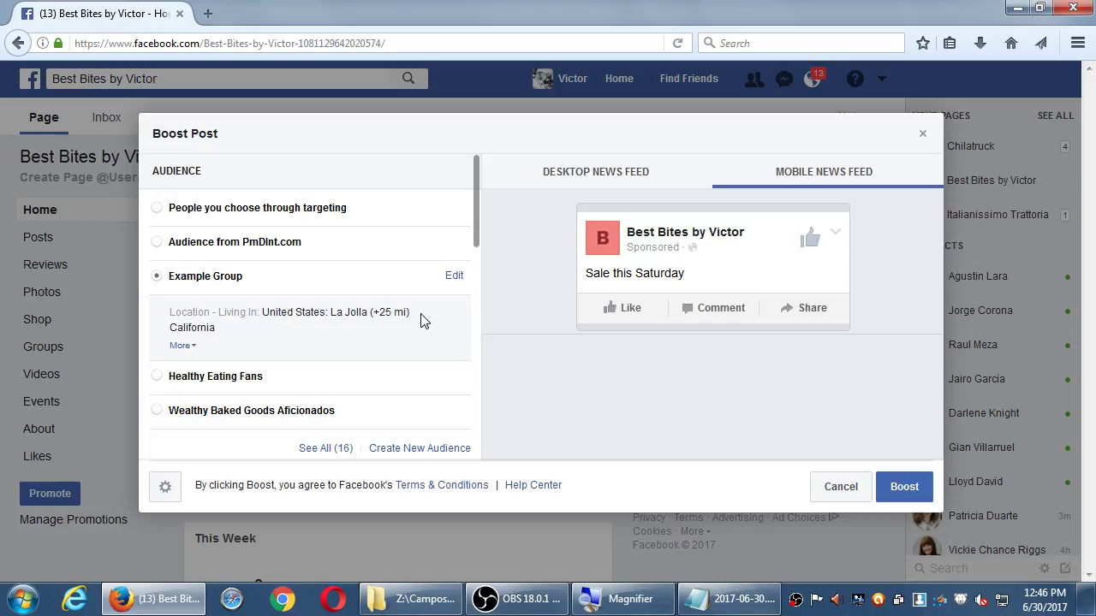
In the Notepad notes, add the unindented line "Facebook owns Instagram" below the recommendations and start an indented line under it
{"action": "left_click", "coordinate": [726, 603]}
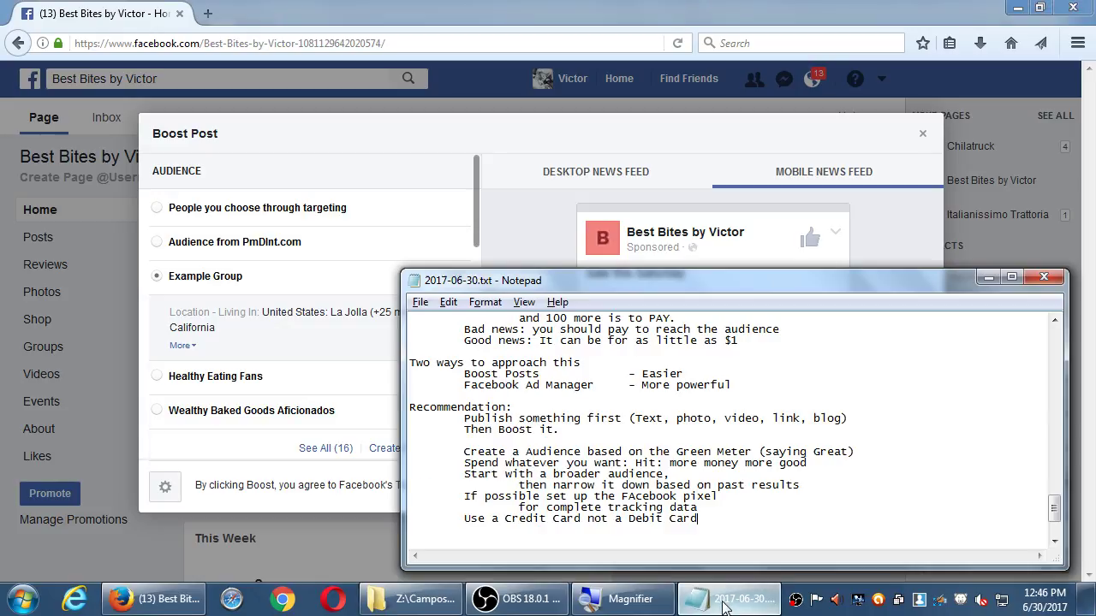
{"action": "scroll", "coordinate": [605, 496], "scroll_direction": "down", "scroll_amount": 3}
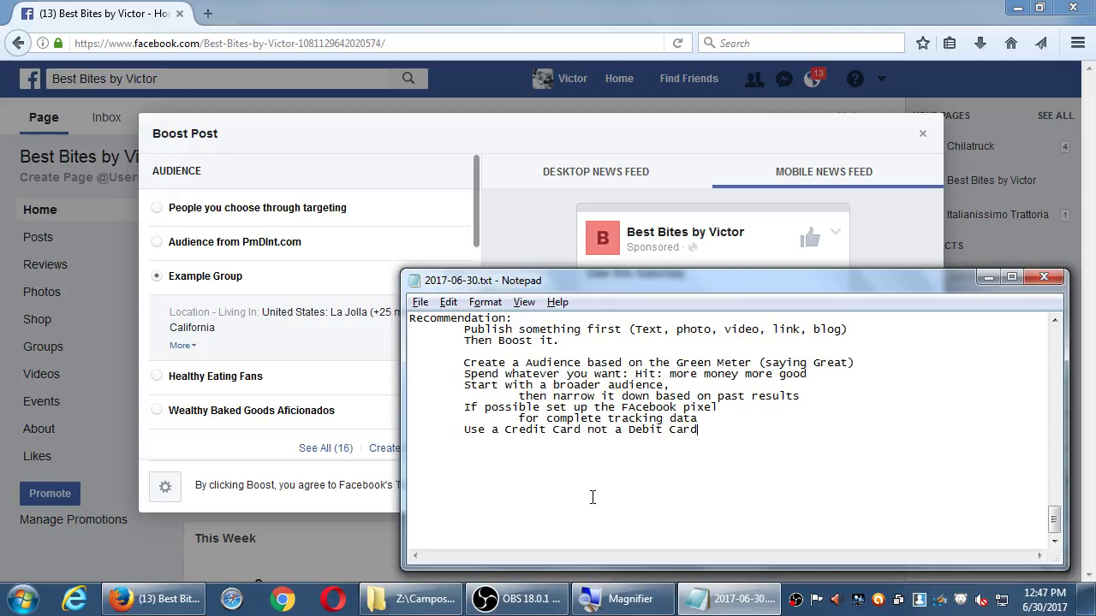
{"action": "key", "text": "super+plus"}
{"action": "key", "text": "ctrl+End"}
{"action": "key", "text": "Up"}
{"action": "key", "text": "Up"}
{"action": "key", "text": "Up"}
{"action": "key", "text": "Up"}
{"action": "key", "text": "Up"}
{"action": "key", "text": "Up"}
{"action": "key", "text": "Up"}
{"action": "type", "text": "Fa"}
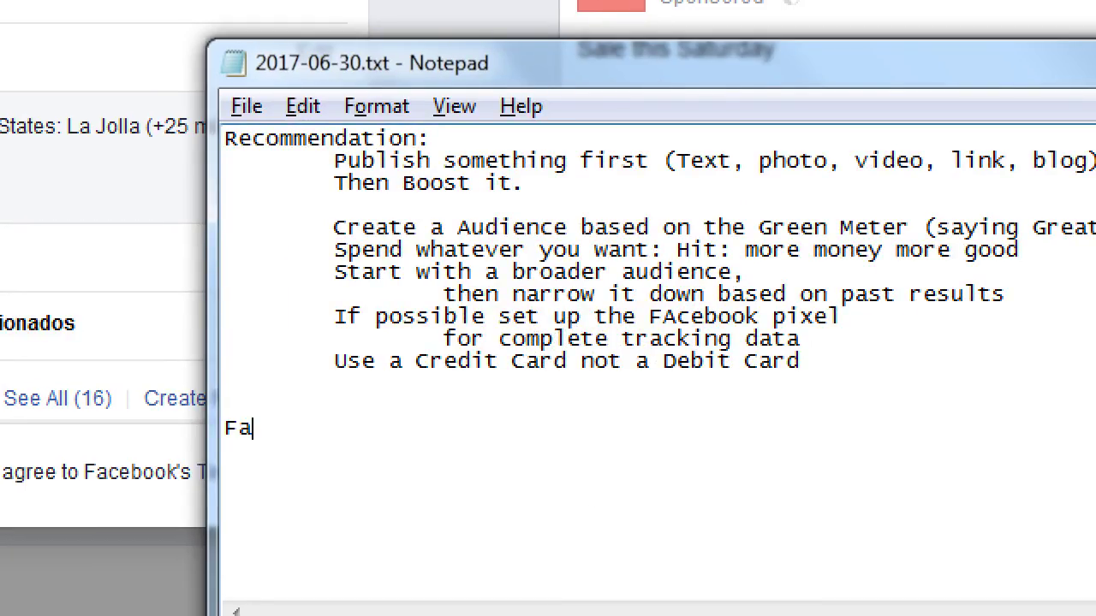
{"action": "type", "text": "cebook owns"}
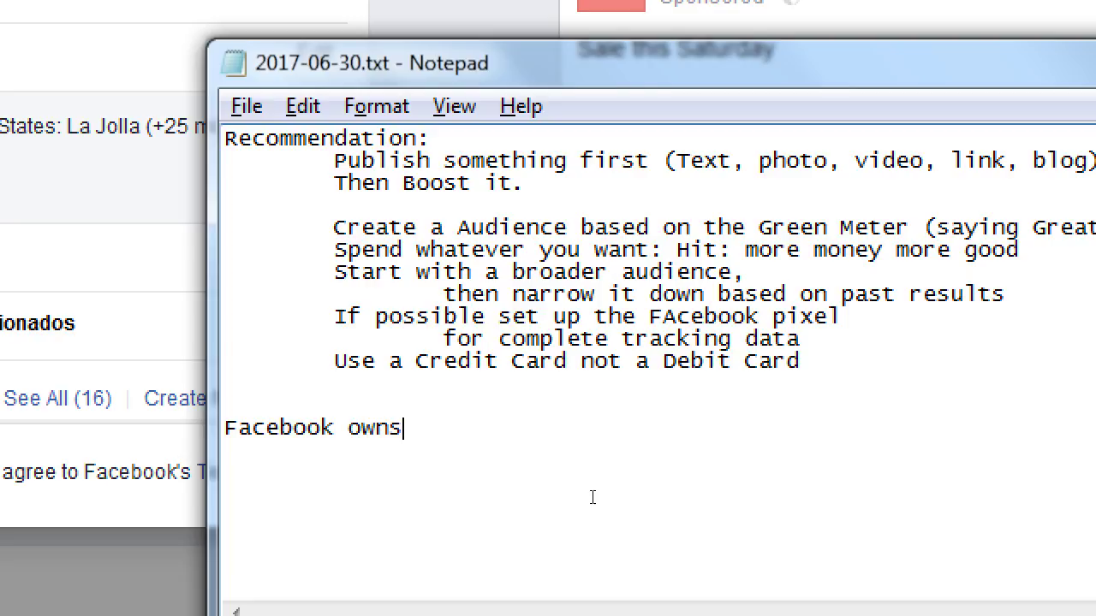
{"action": "type", "text": " Instagram"}
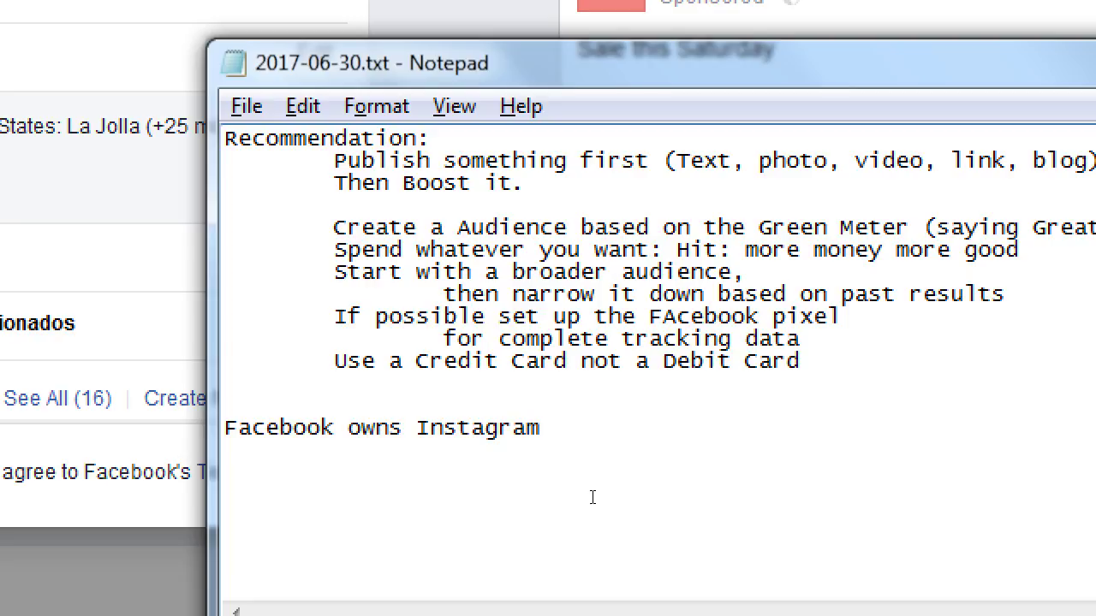
{"action": "key", "text": "Return"}
{"action": "key", "text": "Tab"}
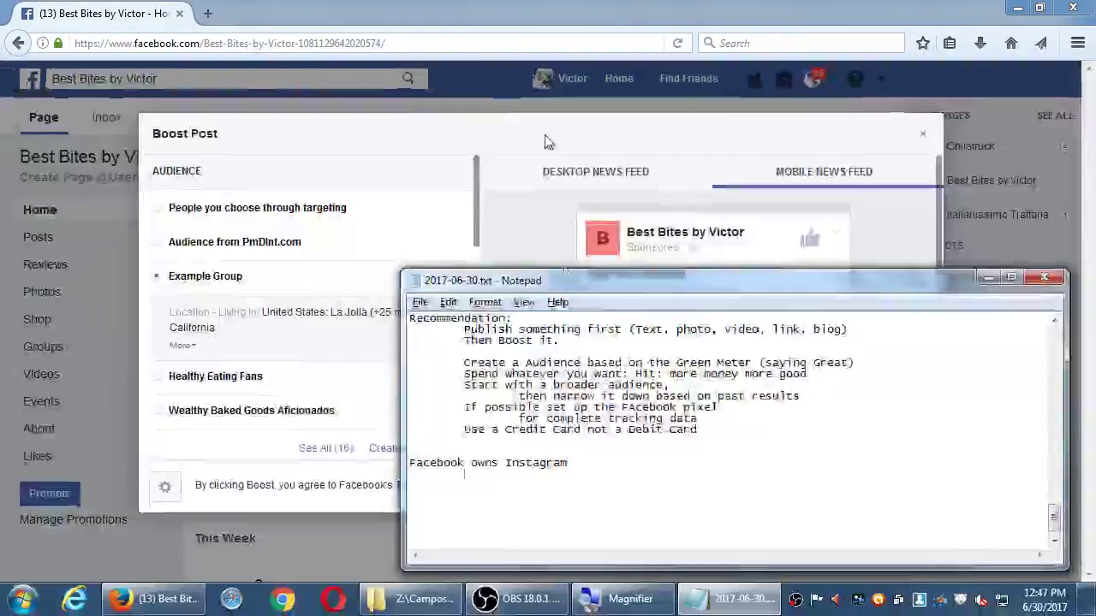
Review the Boost Post dialog from audience to payment in Firefox, and start cancelling the promotion but dismiss the confirmation to keep it open
{"action": "left_click", "coordinate": [531, 163]}
{"action": "scroll", "coordinate": [394, 277], "scroll_direction": "down", "scroll_amount": 4}
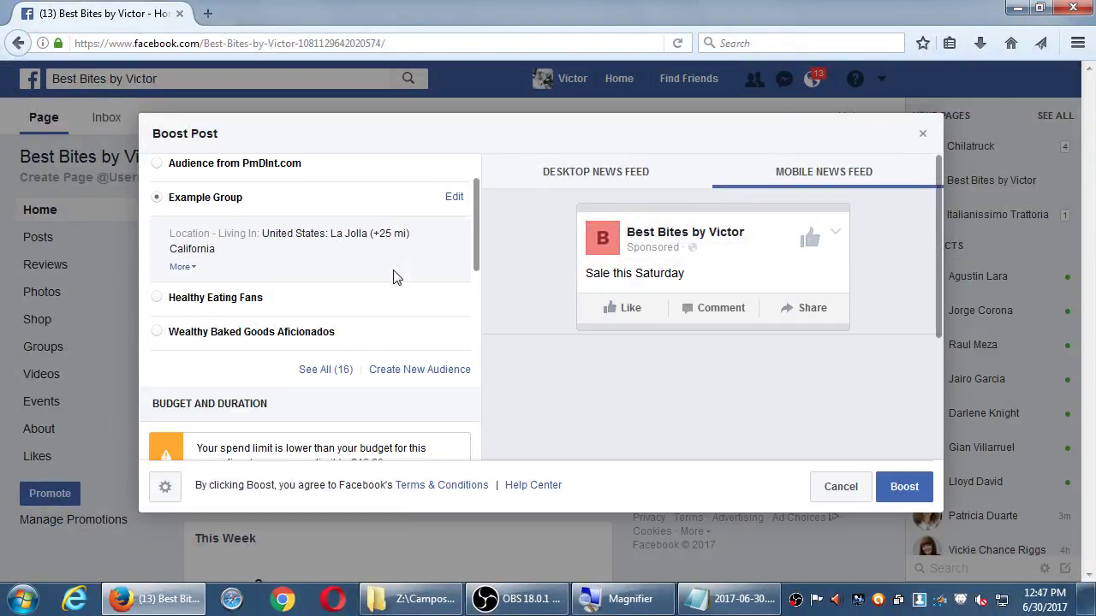
{"action": "scroll", "coordinate": [393, 276], "scroll_direction": "down", "scroll_amount": 2}
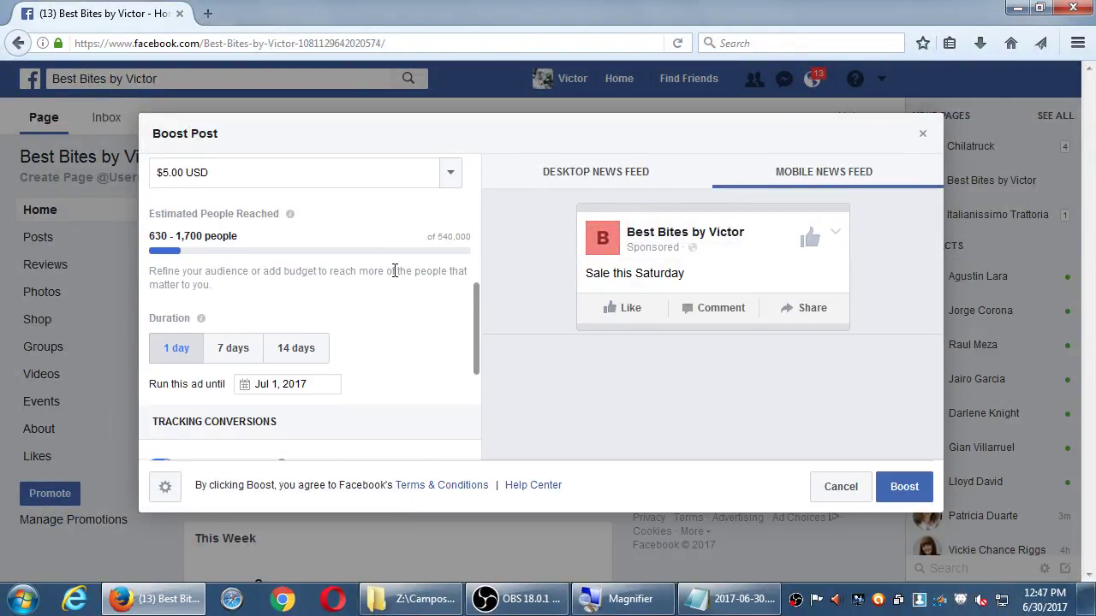
{"action": "scroll", "coordinate": [393, 270], "scroll_direction": "down", "scroll_amount": 4}
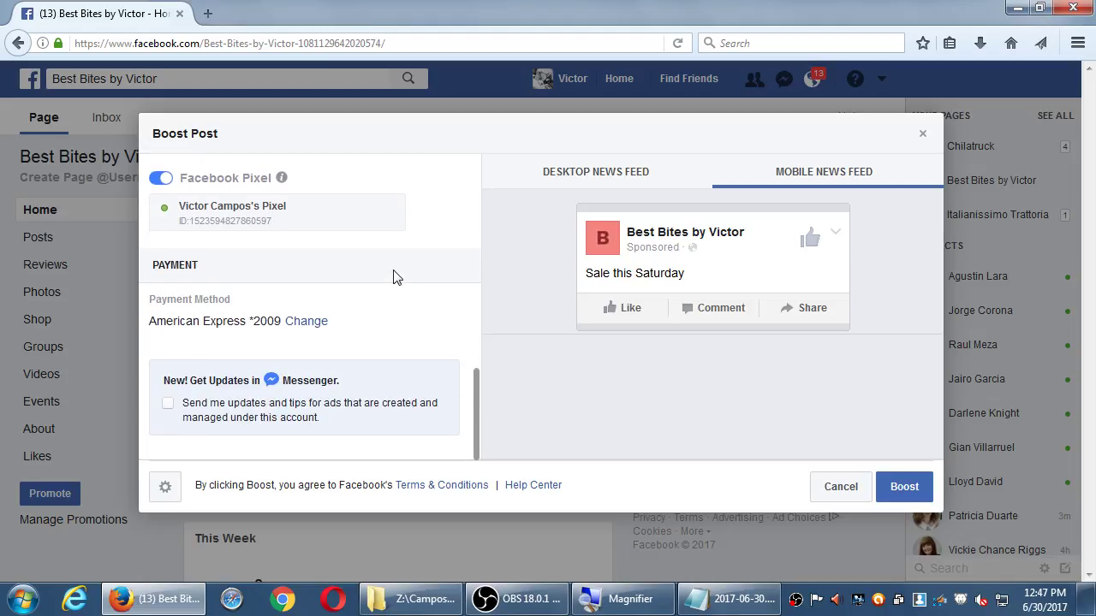
{"action": "scroll", "coordinate": [394, 274], "scroll_direction": "up", "scroll_amount": 3}
{"action": "scroll", "coordinate": [394, 277], "scroll_direction": "up", "scroll_amount": 5}
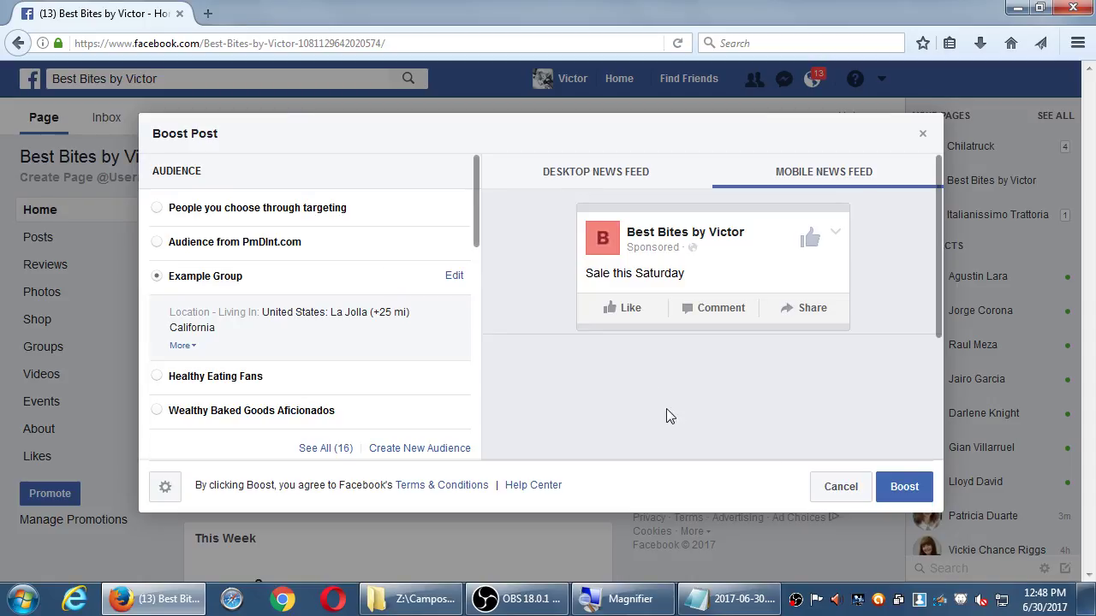
{"action": "left_click", "coordinate": [840, 489]}
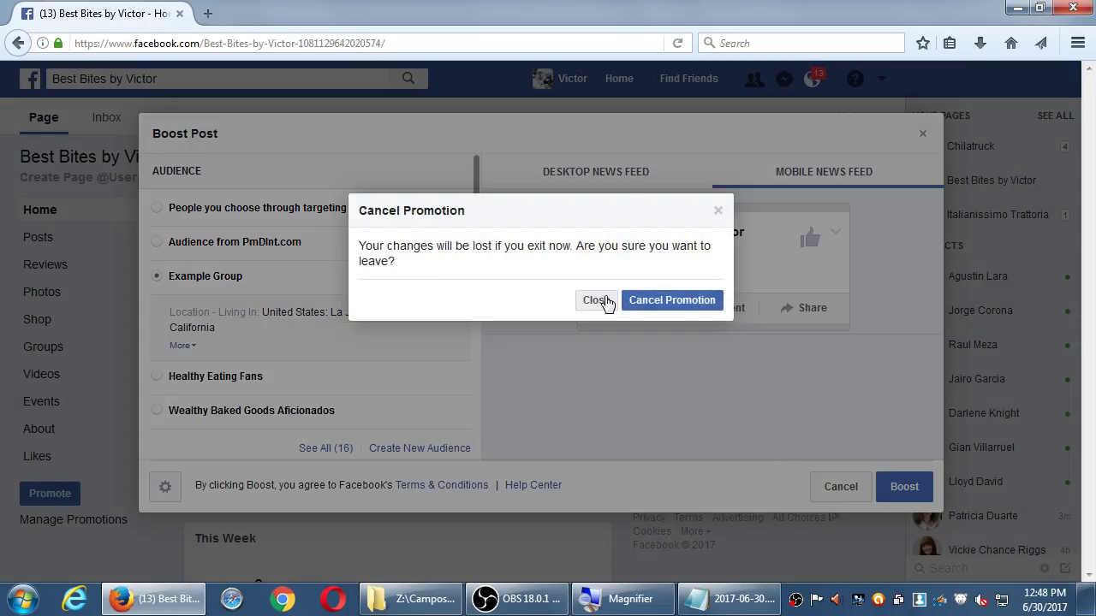
{"action": "left_click", "coordinate": [596, 300]}
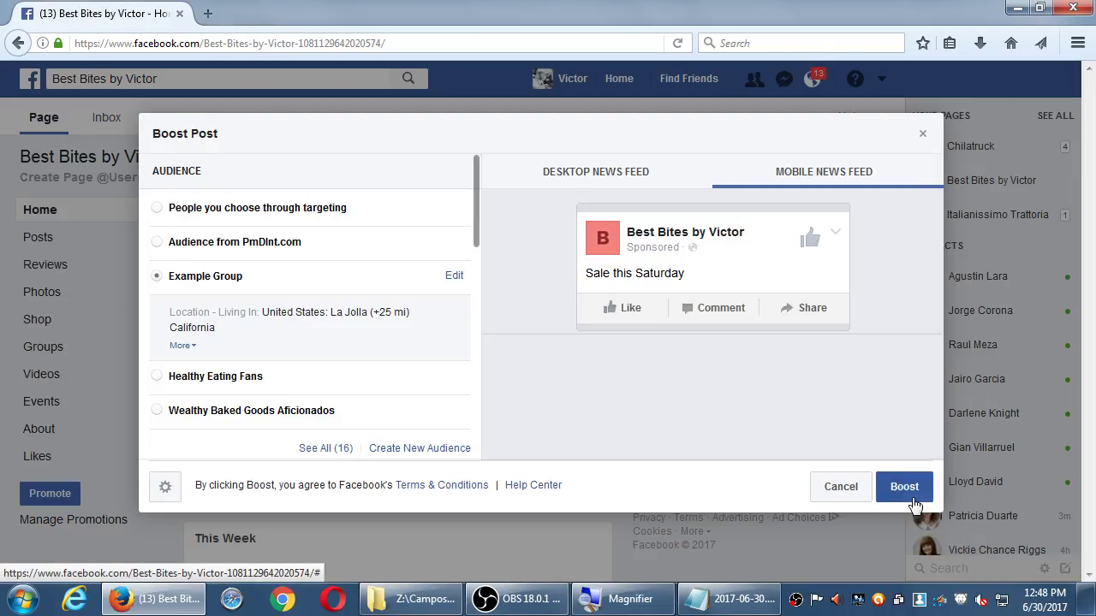
Cancel boosting the "Sale this Saturday" post, confirm leaving the promotion, and open Manage Ads for the account
{"action": "left_click", "coordinate": [845, 490]}
{"action": "left_click", "coordinate": [672, 305]}
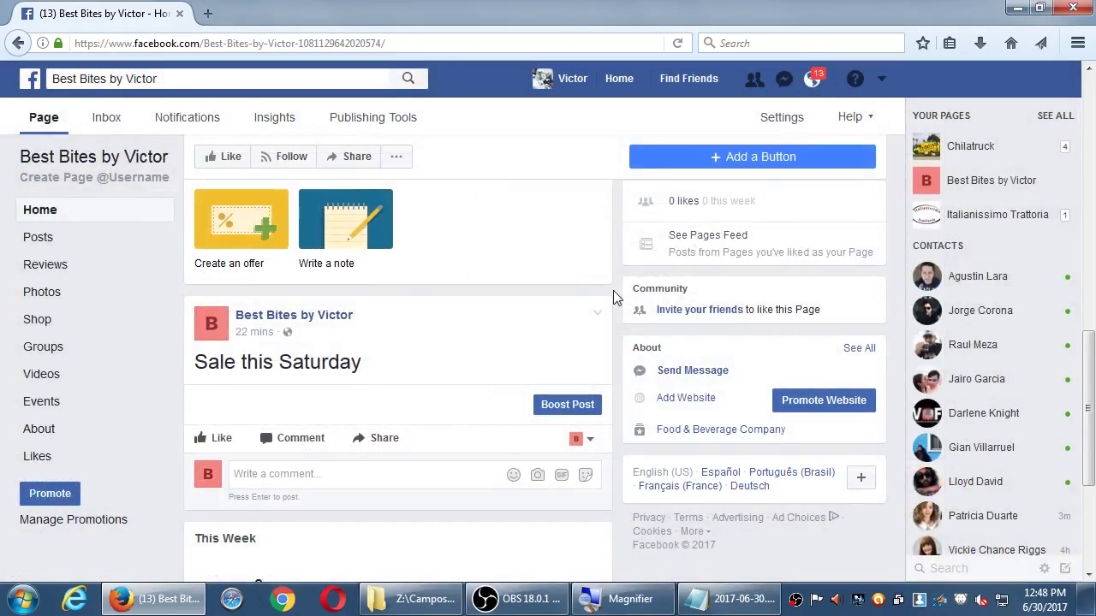
{"action": "left_click", "coordinate": [882, 80]}
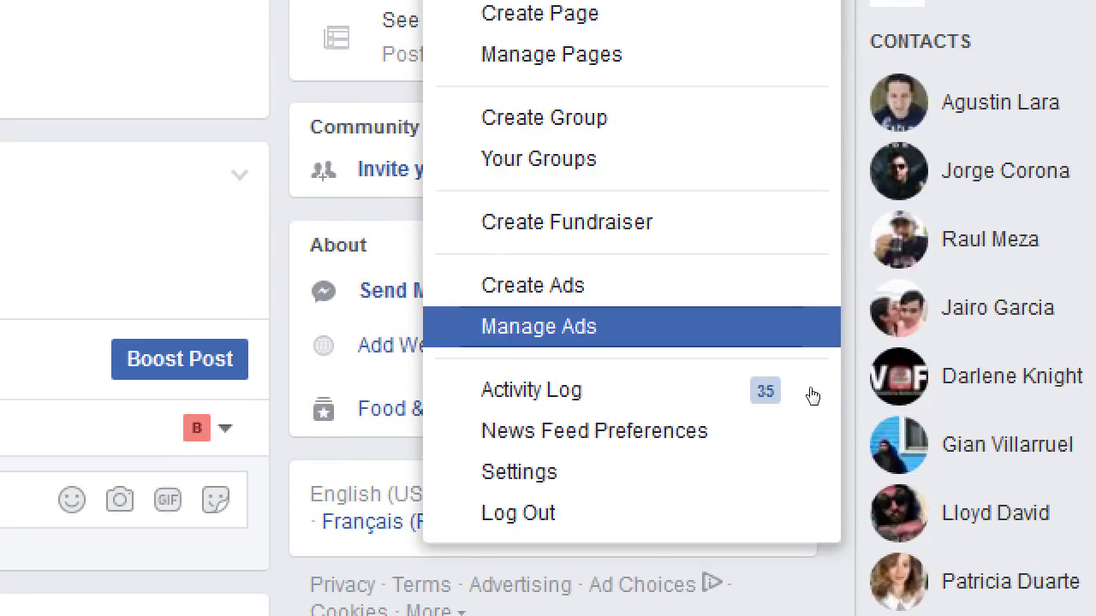
{"action": "left_click", "coordinate": [808, 391]}
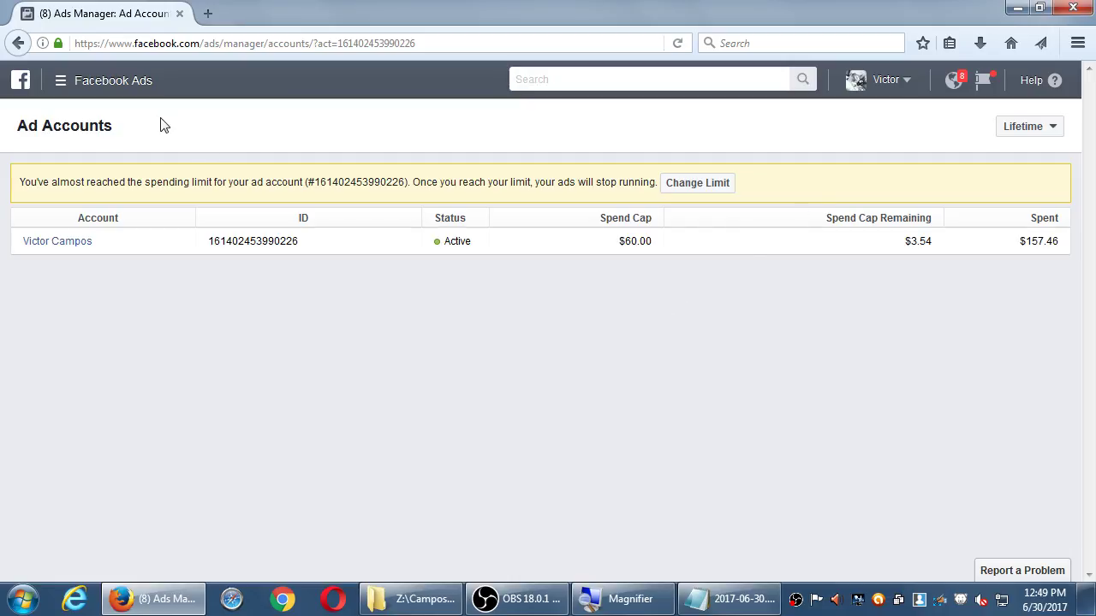
Review the Facebook Ads tools for planning, creating and managing, reporting, assets and settings, and close the overview
{"action": "left_click", "coordinate": [62, 91]}
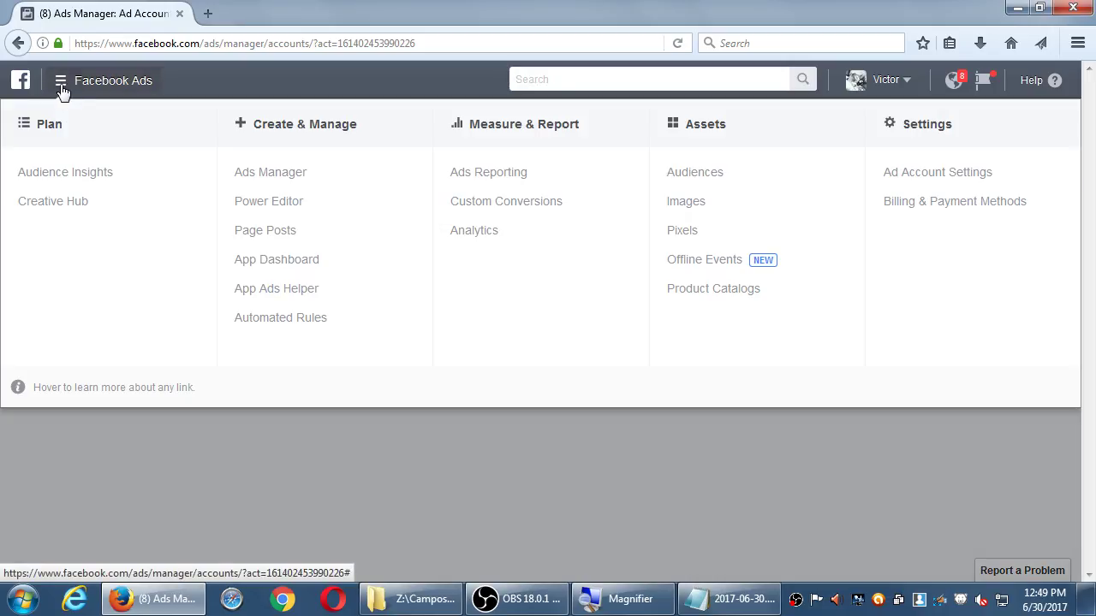
{"action": "left_click", "coordinate": [62, 91]}
{"action": "left_click", "coordinate": [63, 91]}
{"action": "left_click", "coordinate": [62, 91]}
{"action": "left_click", "coordinate": [63, 90]}
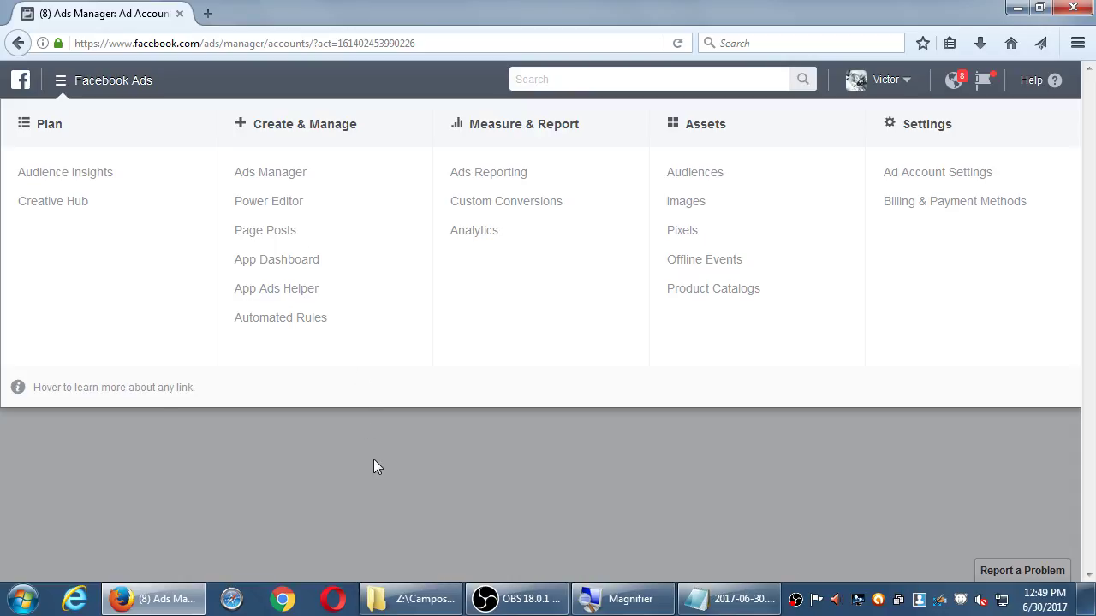
{"action": "left_click", "coordinate": [515, 469]}
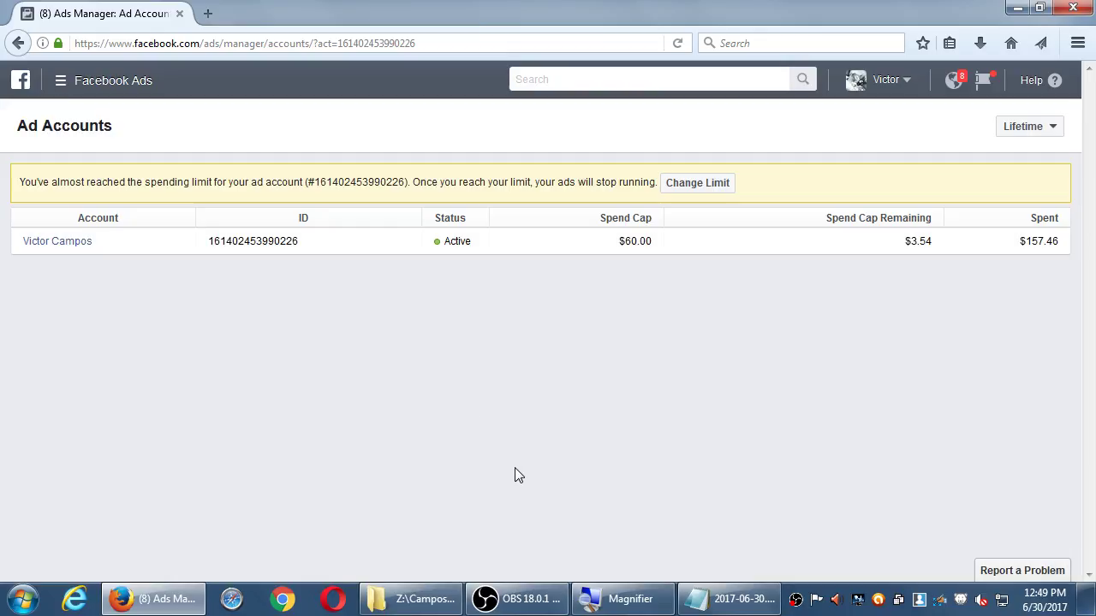
Open Ads Manager and start creating an ad to reach the campaign's marketing objective choices
{"action": "left_click", "coordinate": [60, 82]}
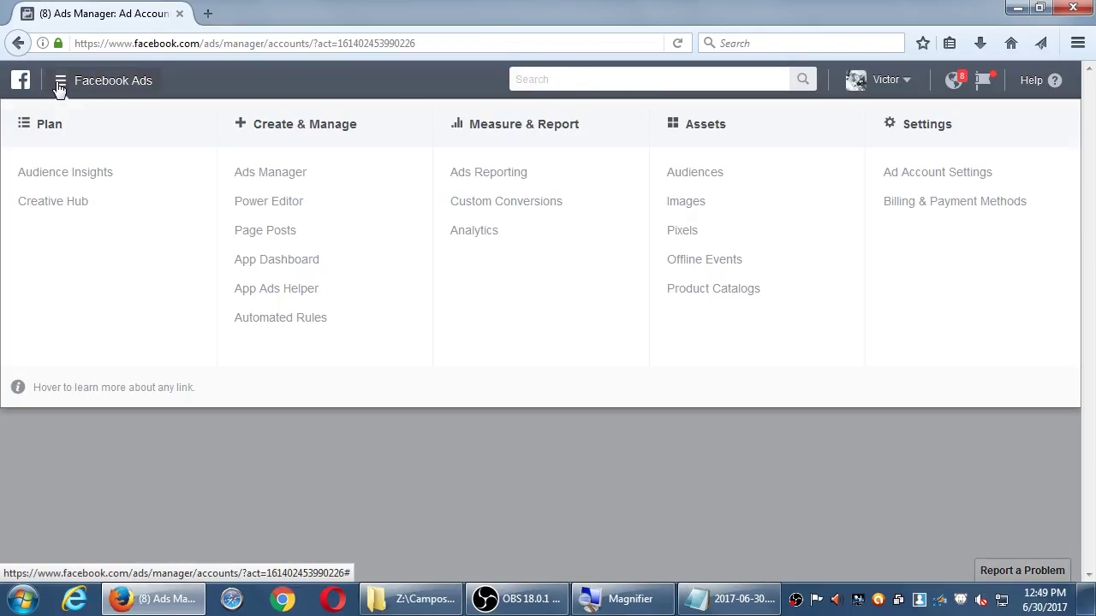
{"action": "left_click", "coordinate": [271, 176]}
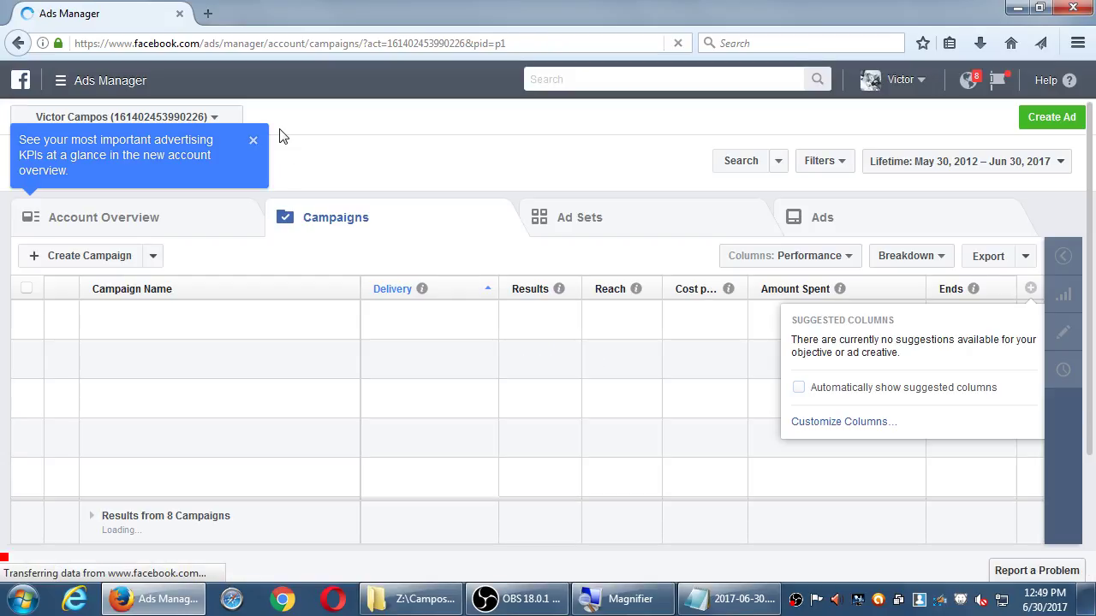
{"action": "left_click", "coordinate": [1053, 120]}
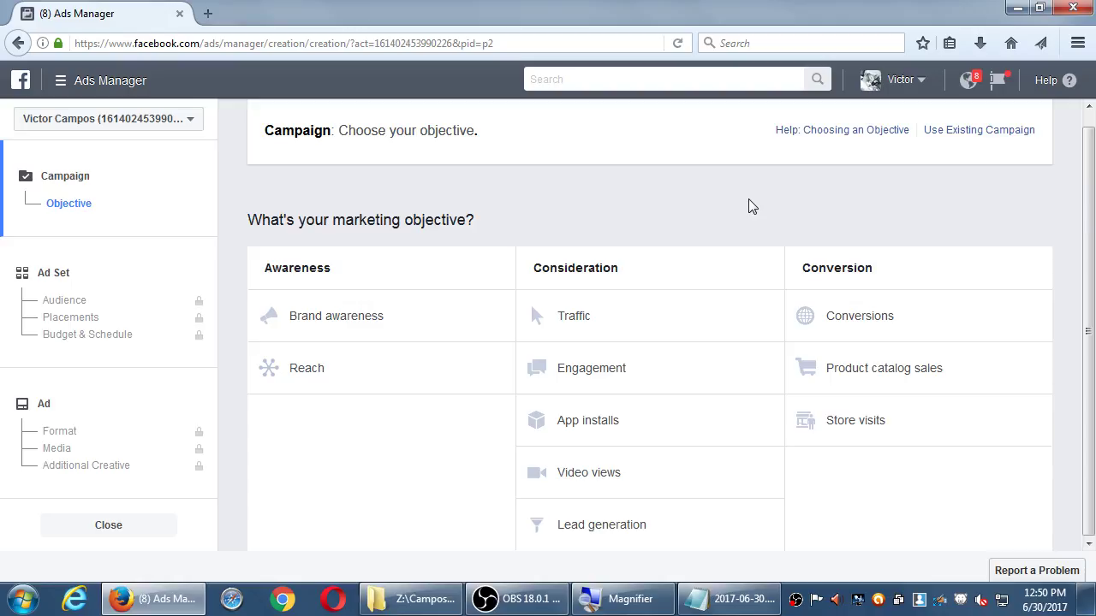
Leave the ad creation page for facebook.com, confirming the exit, and reopen ad creation at the campaign objective choices
{"action": "key", "text": "ctrl+l"}
{"action": "type", "text": "facebook.com/"}
{"action": "key", "text": "Return"}
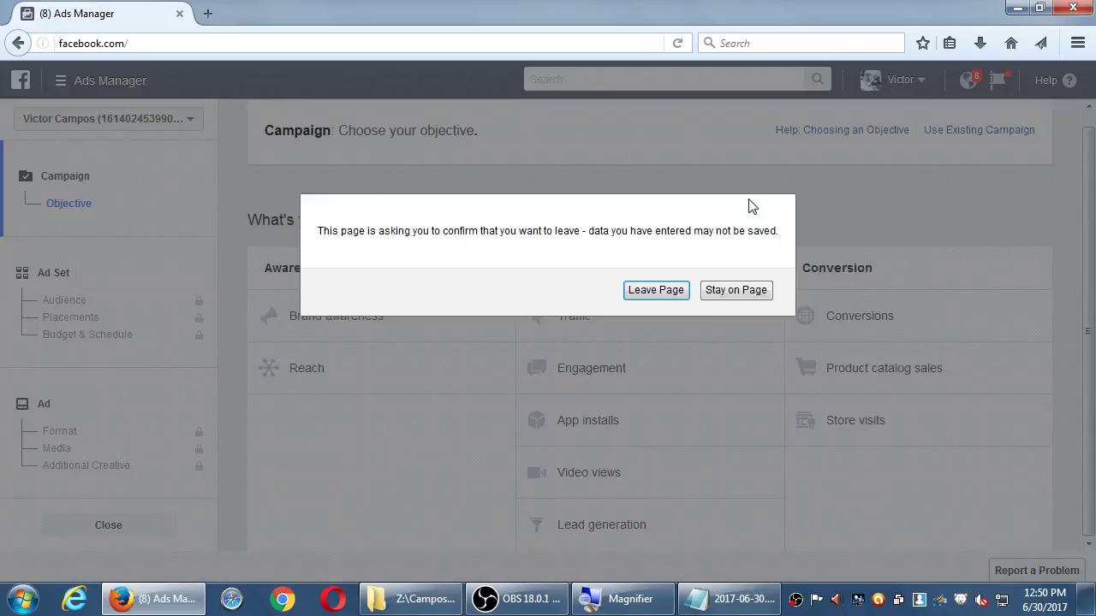
{"action": "left_click", "coordinate": [675, 290]}
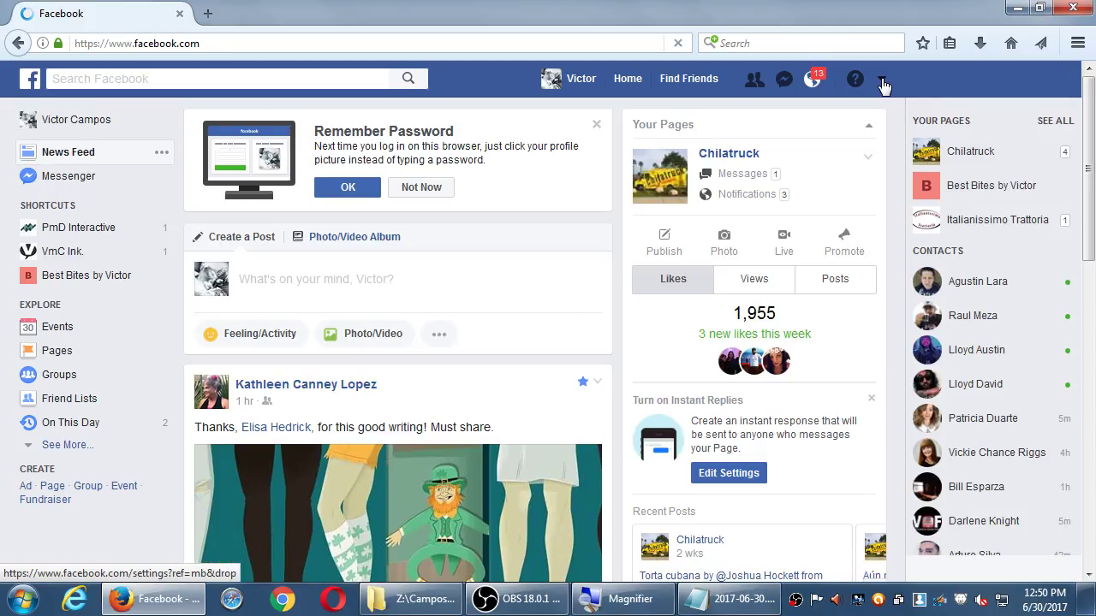
{"action": "left_click", "coordinate": [882, 80]}
{"action": "left_click", "coordinate": [881, 80]}
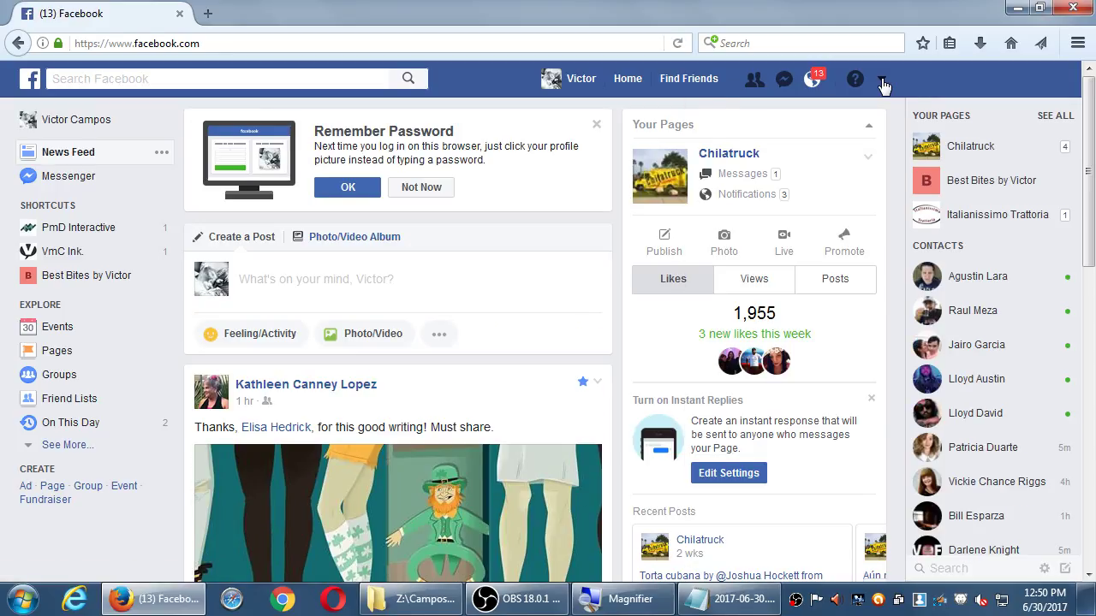
{"action": "left_click", "coordinate": [881, 80]}
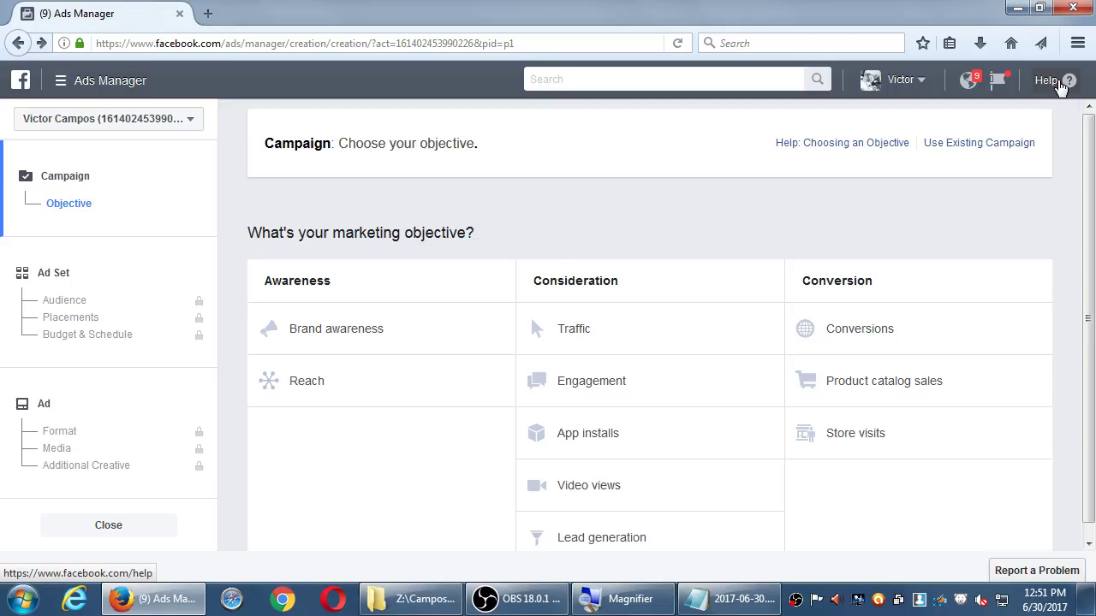
Return to the Best Bites by Victor page, open its settings, and go through the general options to the end
{"action": "left_click", "coordinate": [780, 188]}
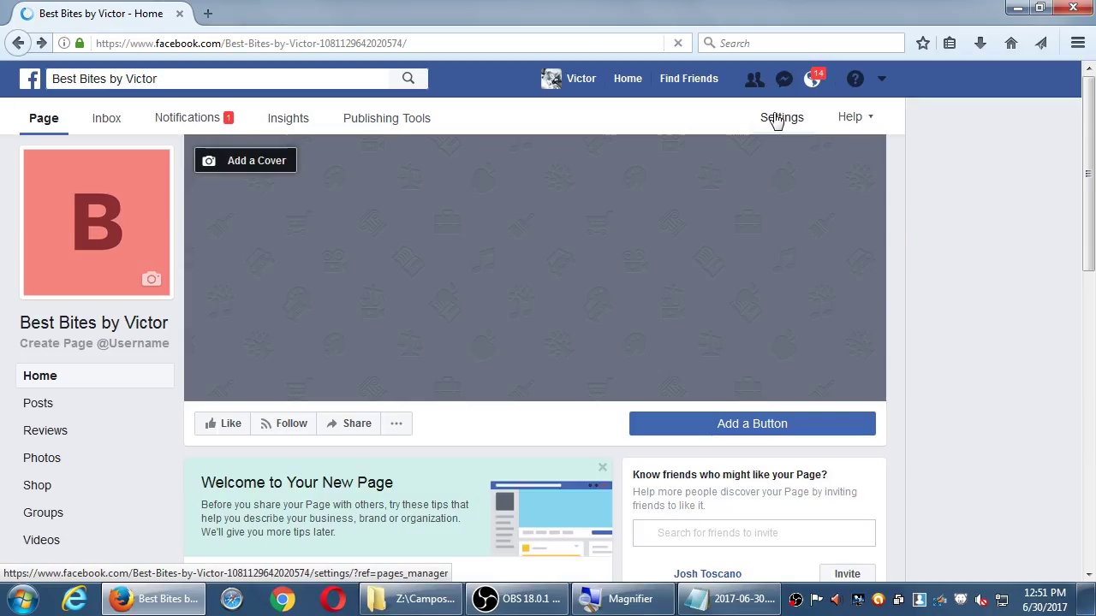
{"action": "left_click", "coordinate": [777, 119]}
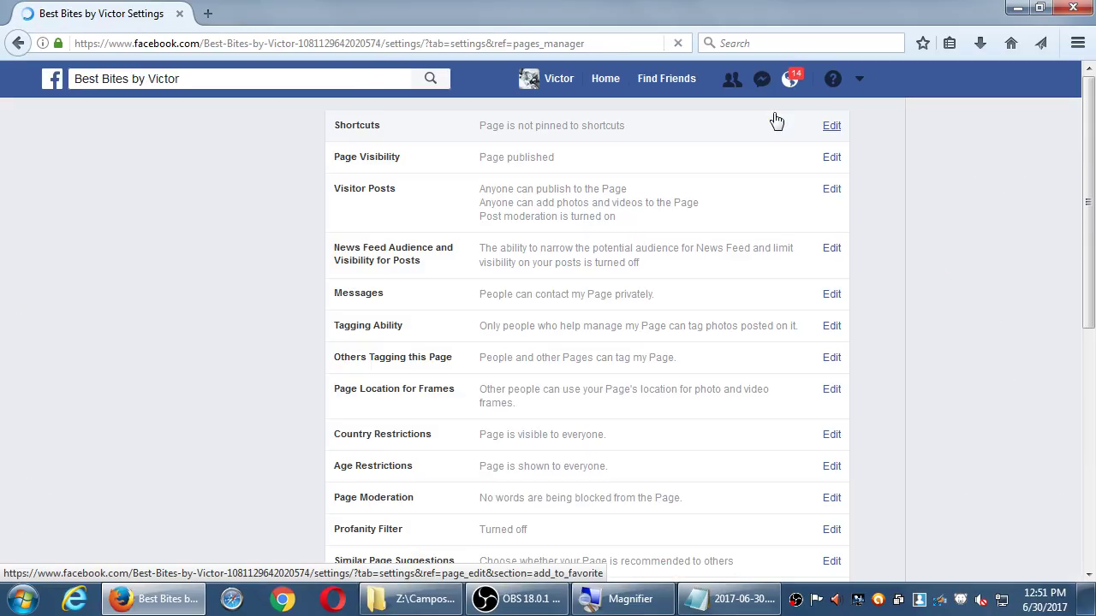
{"action": "scroll", "coordinate": [766, 235], "scroll_direction": "down", "scroll_amount": 4}
{"action": "scroll", "coordinate": [853, 206], "scroll_direction": "down", "scroll_amount": 2}
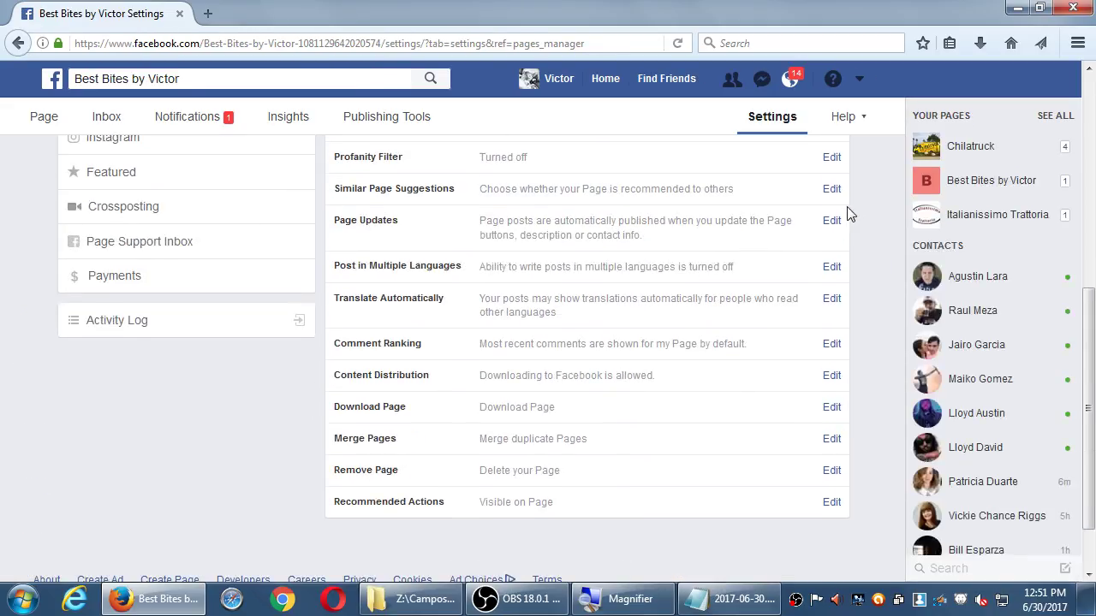